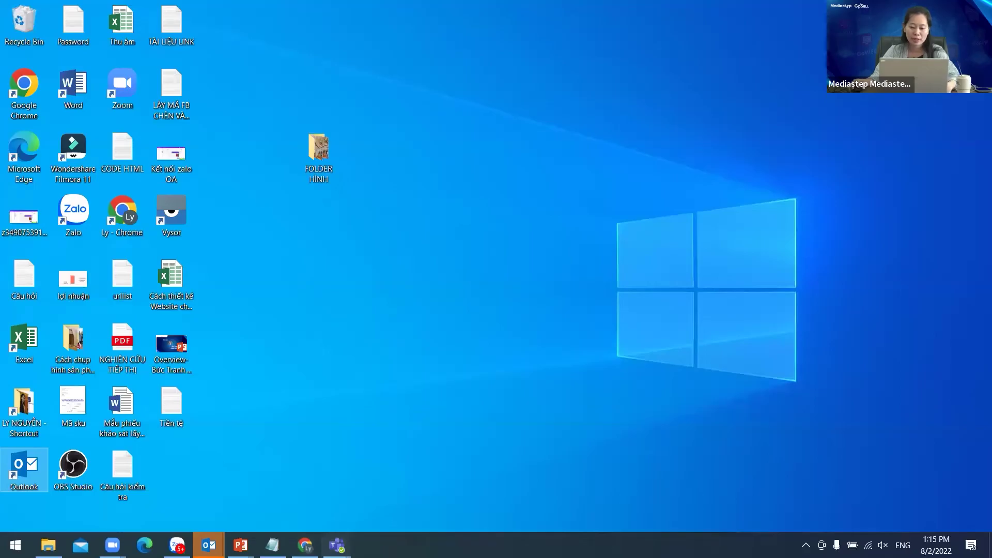
Switch to the GoSELL admin in Chrome, make sure the Mua Hàng Nhanh option is on, and save the configuration.
key(alt+Tab)
scroll(682, 328, down, 12)
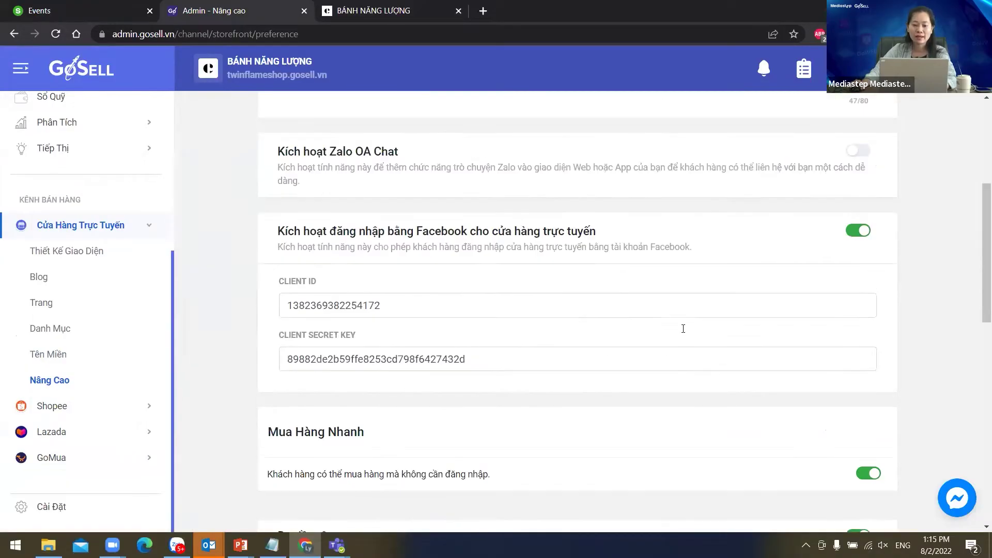
scroll(868, 279, up, 2)
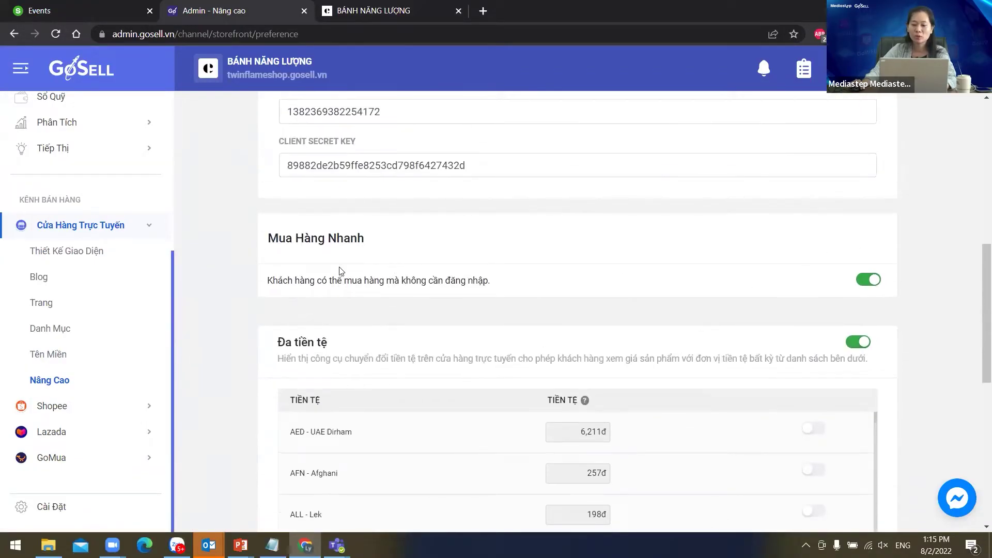
scroll(490, 211, up, 2)
click(868, 411)
scroll(682, 368, up, 6)
click(881, 127)
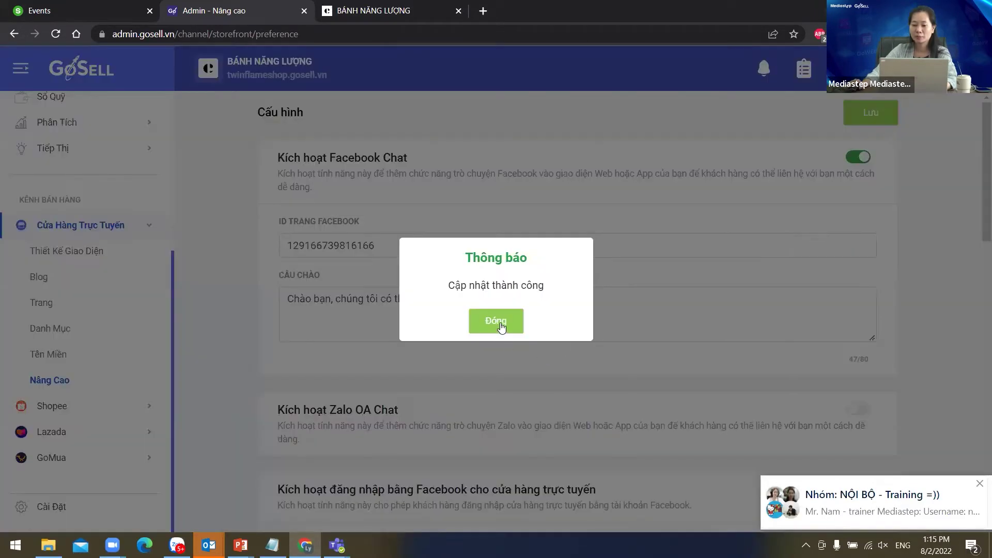
click(500, 324)
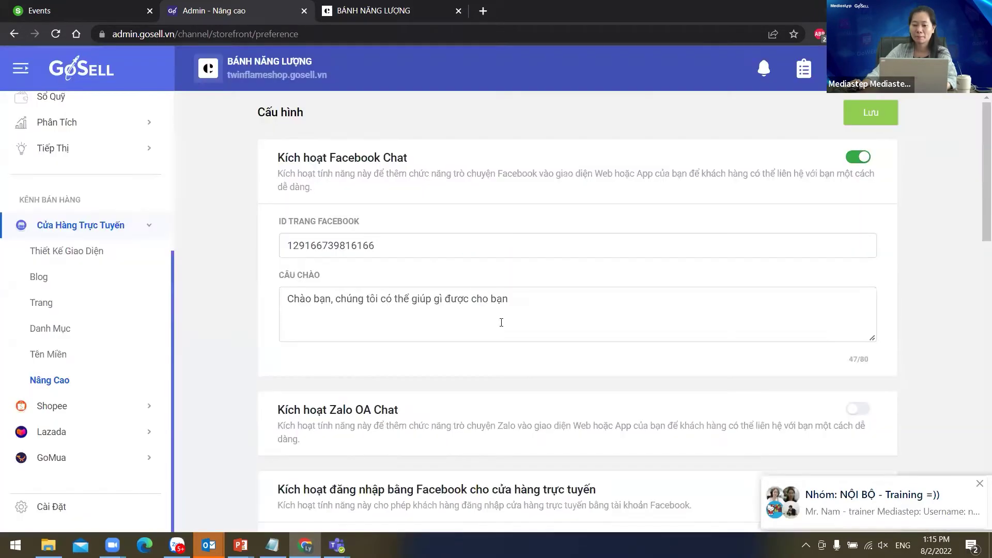
Go to the BÁNH NĂNG LƯỢNG storefront and open the product page of Bánh Mềm Mại.
click(268, 78)
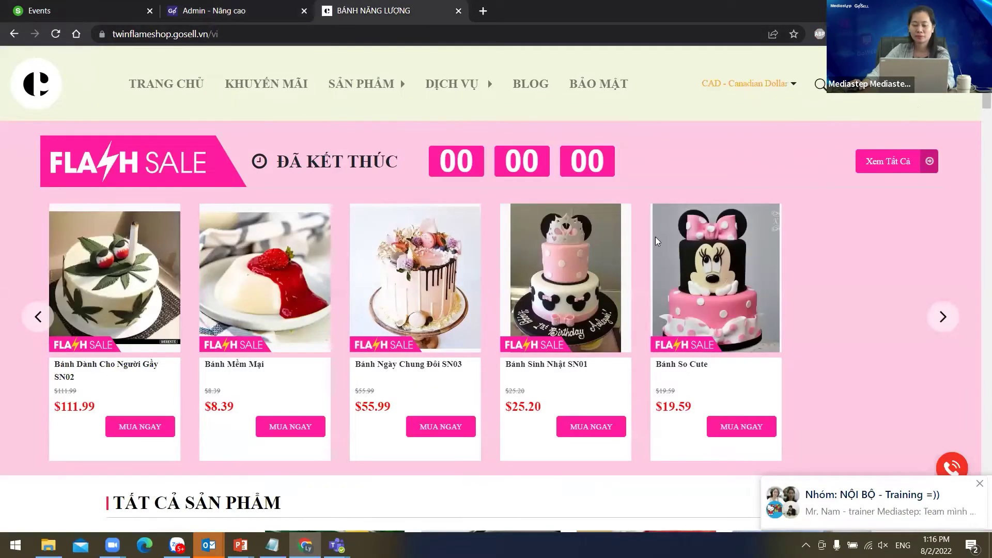
scroll(320, 153, down, 3)
scroll(321, 153, up, 1)
click(408, 178)
click(270, 181)
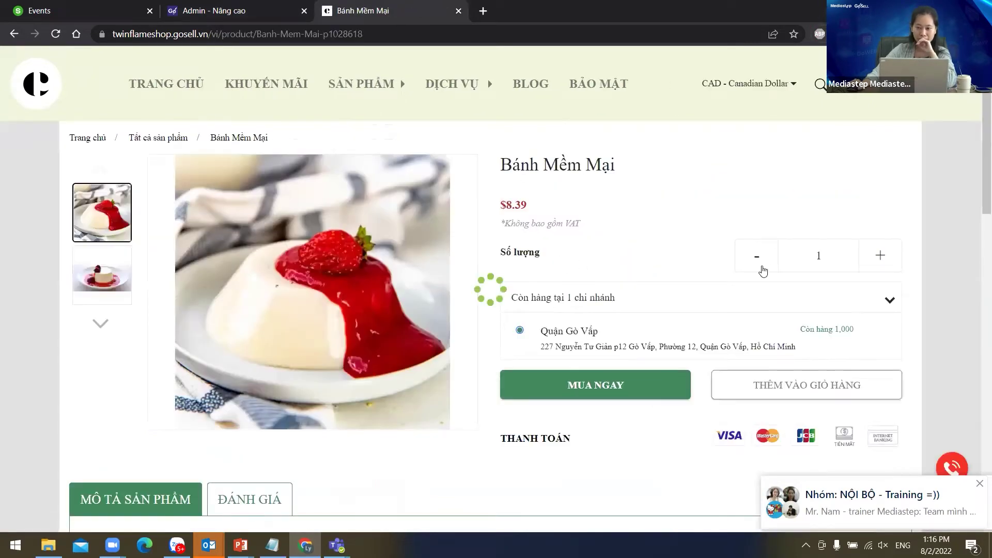
Buy Bánh Mềm Mại immediately as a guest, skipping the login.
scroll(672, 258, down, 2)
click(580, 256)
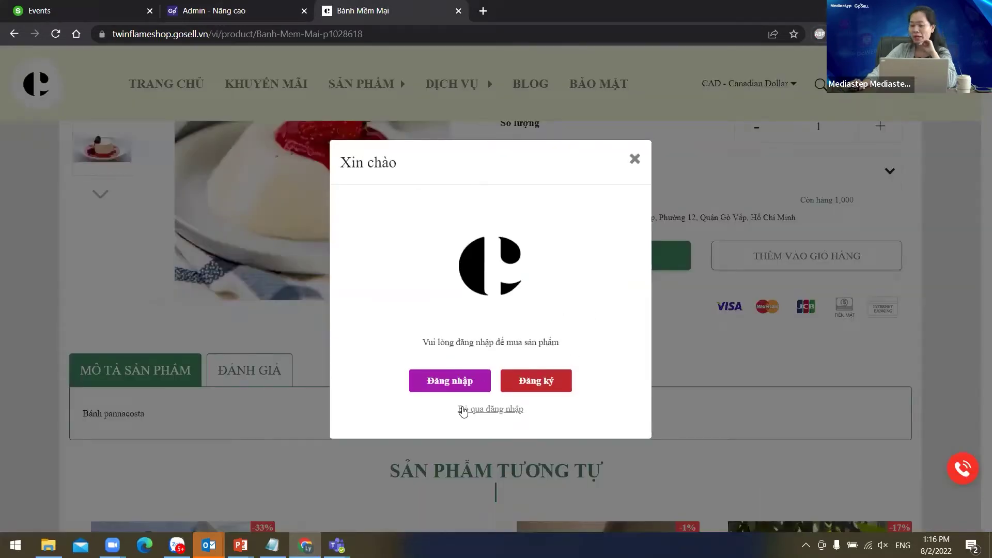
click(504, 410)
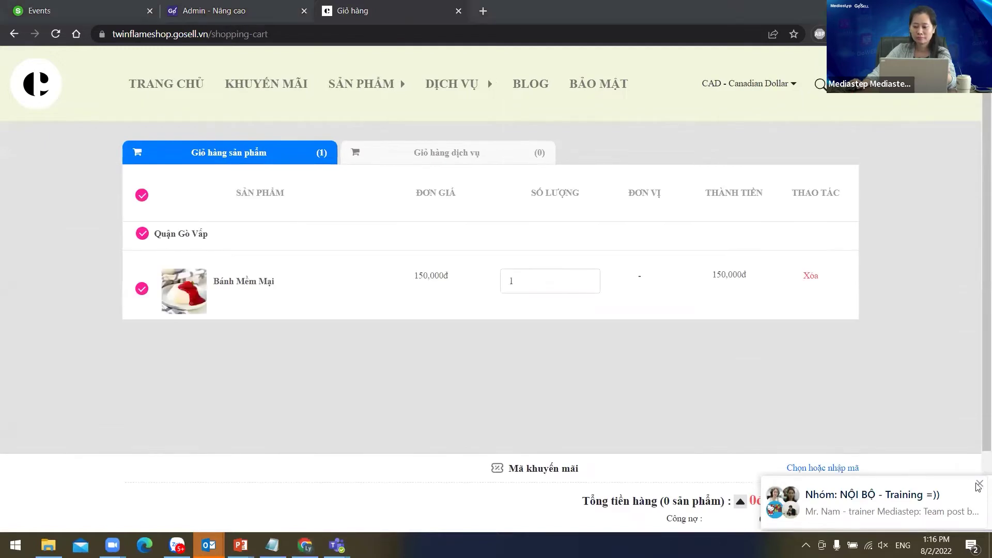
Proceed from the cart to checkout and choose Thanh toán khi nhận hàng as the payment method.
click(978, 486)
scroll(567, 232, down, 2)
scroll(691, 343, up, 1)
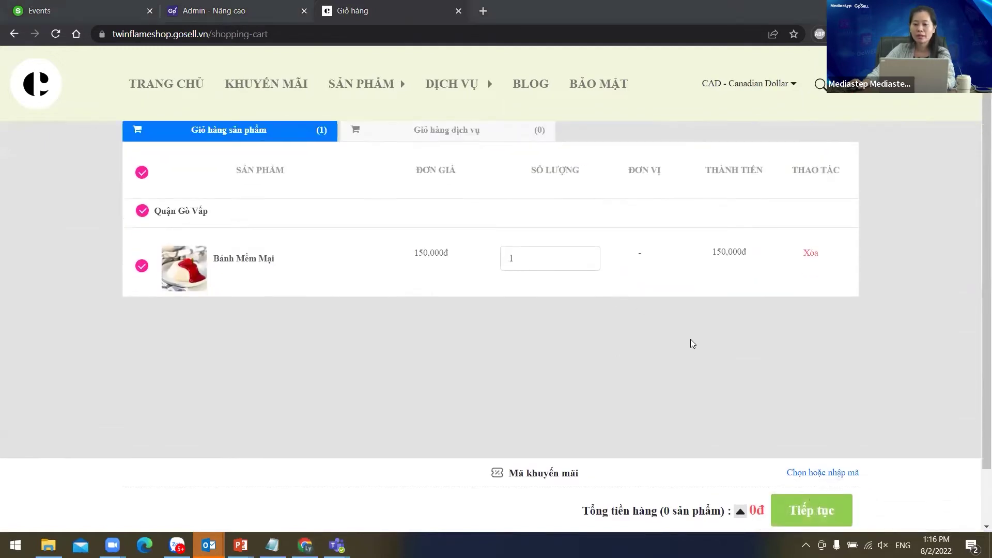
click(812, 506)
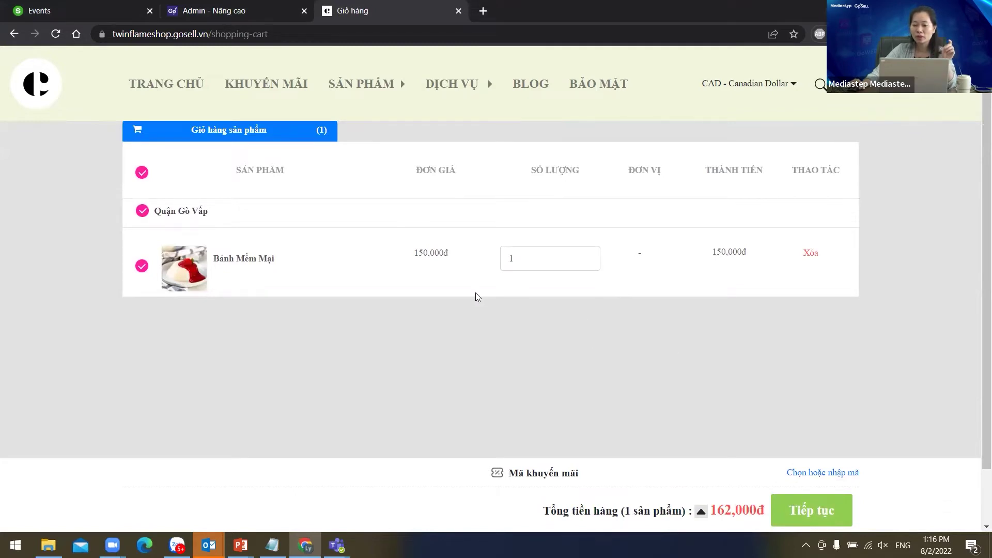
click(800, 511)
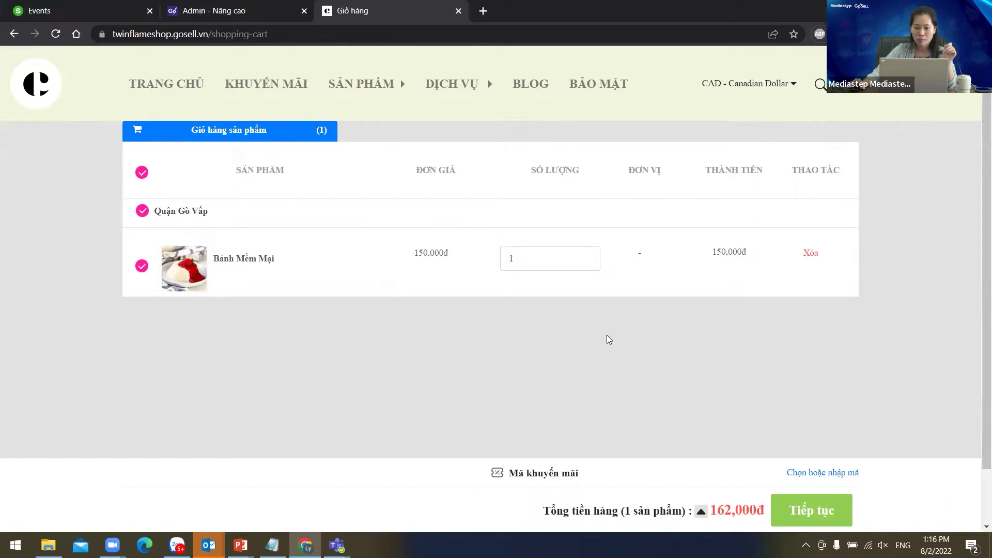
click(819, 507)
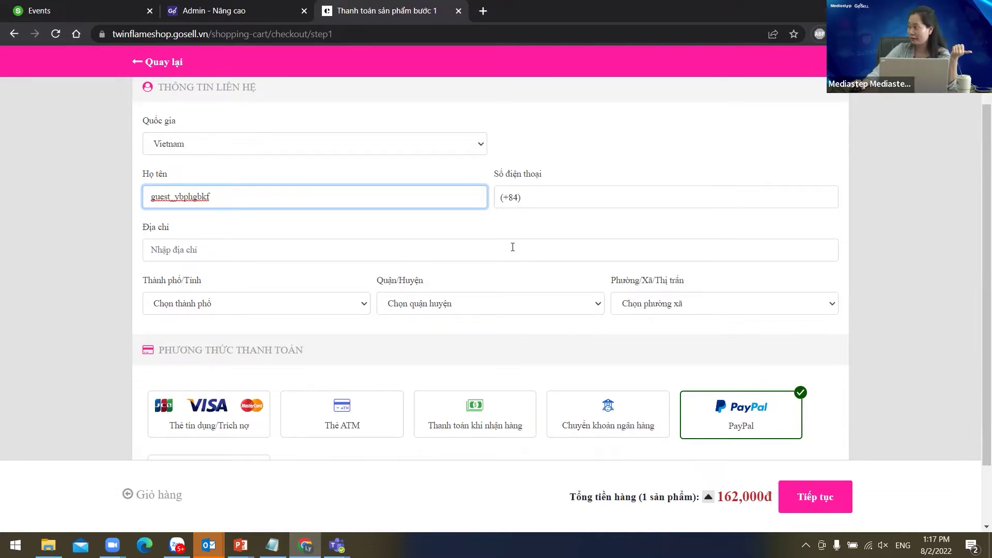
scroll(513, 247, down, 2)
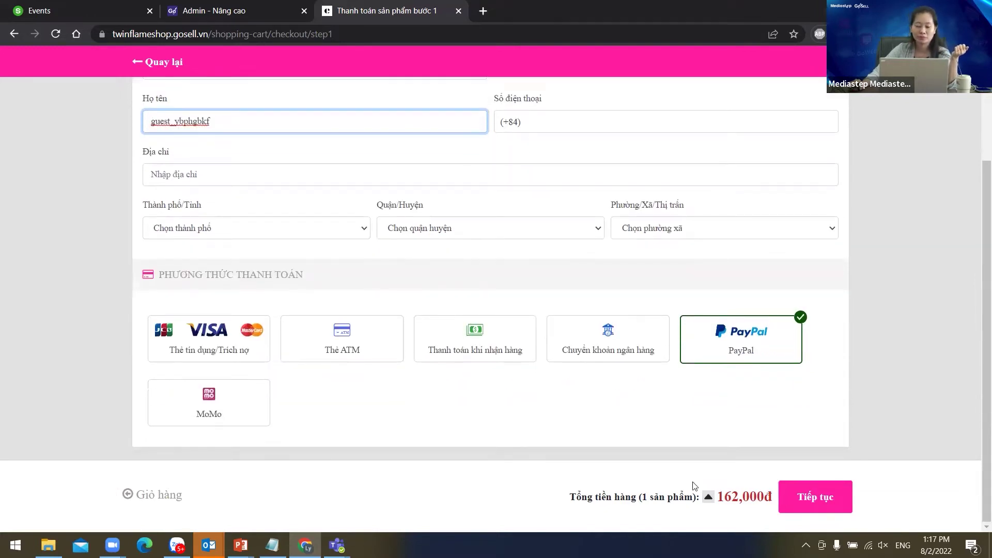
click(488, 355)
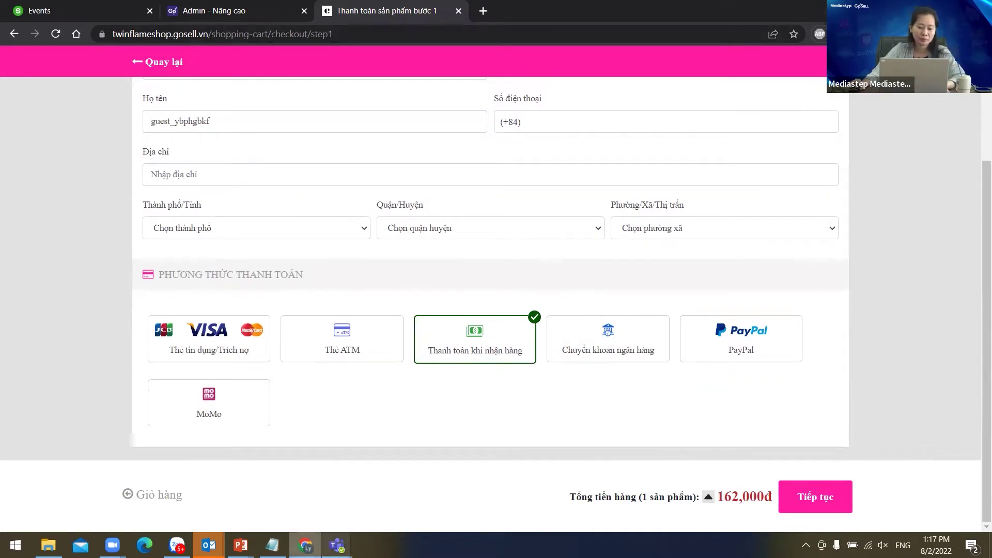
Switch to the PowerPoint presenter view, advance to slide 6 on Facebook login, and reveal its settings screenshot.
mouse_move(240, 545)
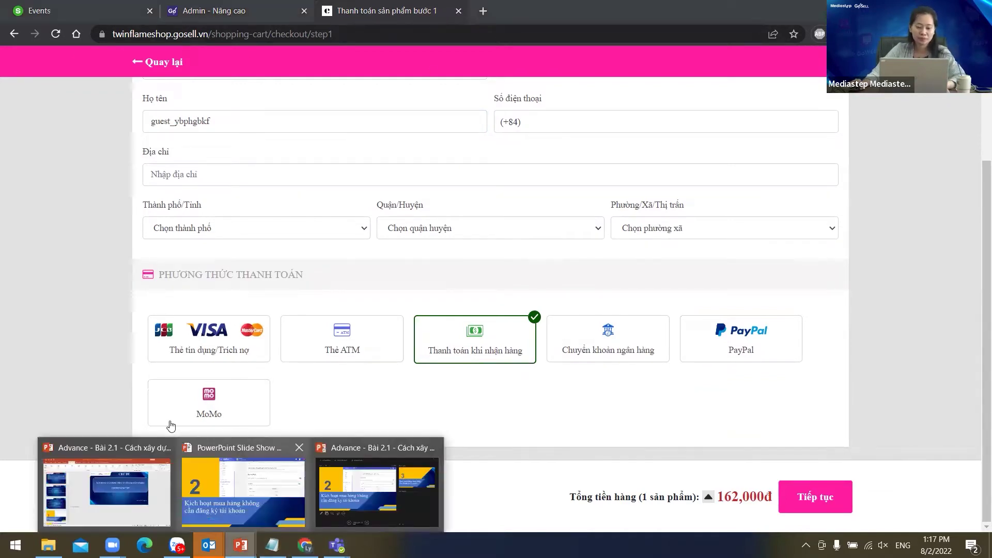
click(399, 483)
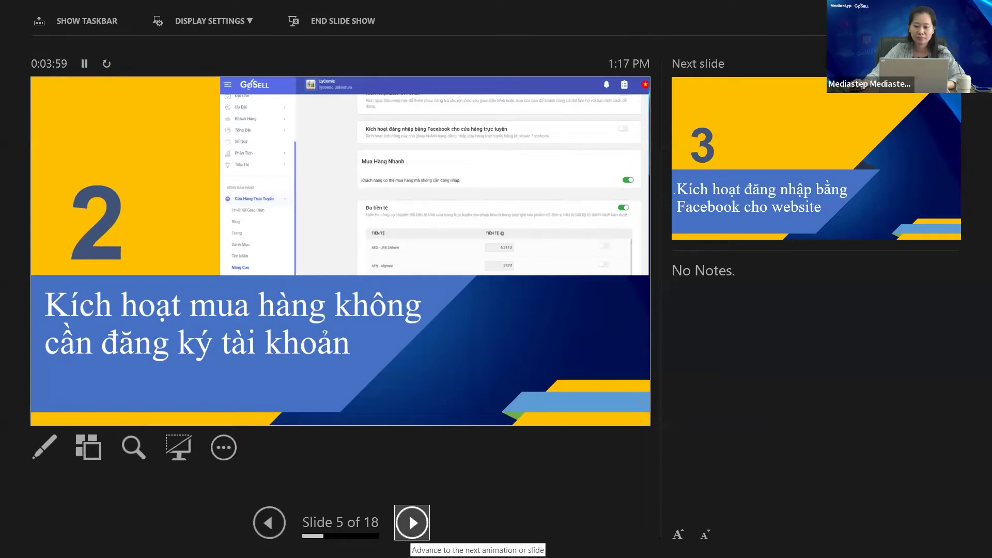
click(412, 523)
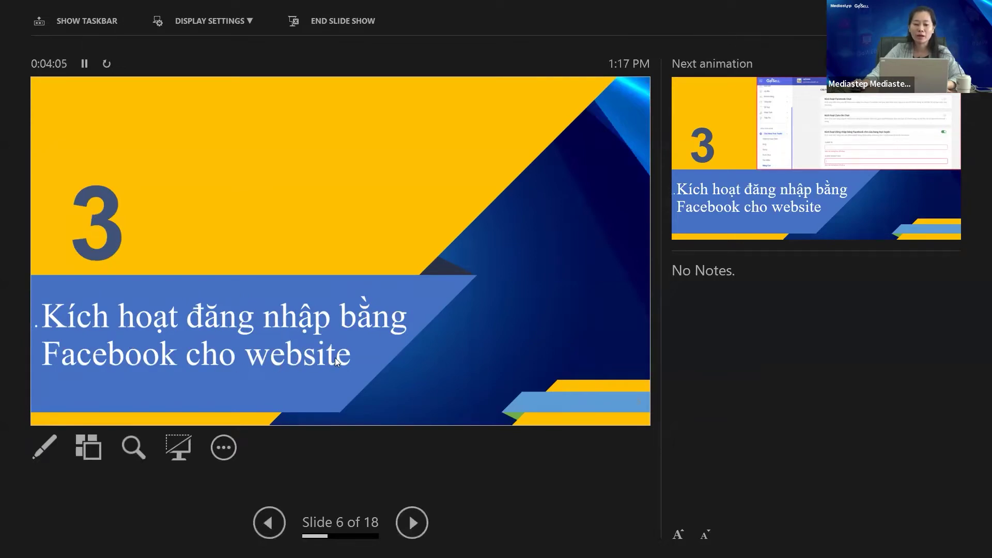
click(470, 233)
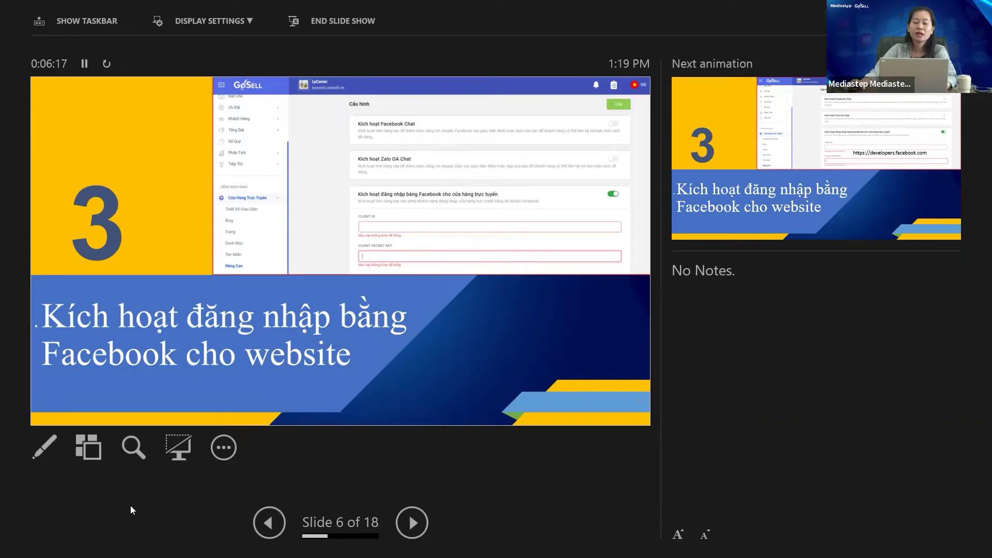
Zoom in on the slide's Client ID and Client Secret Key fields, restore the normal view, and advance the presentation.
click(133, 447)
click(468, 243)
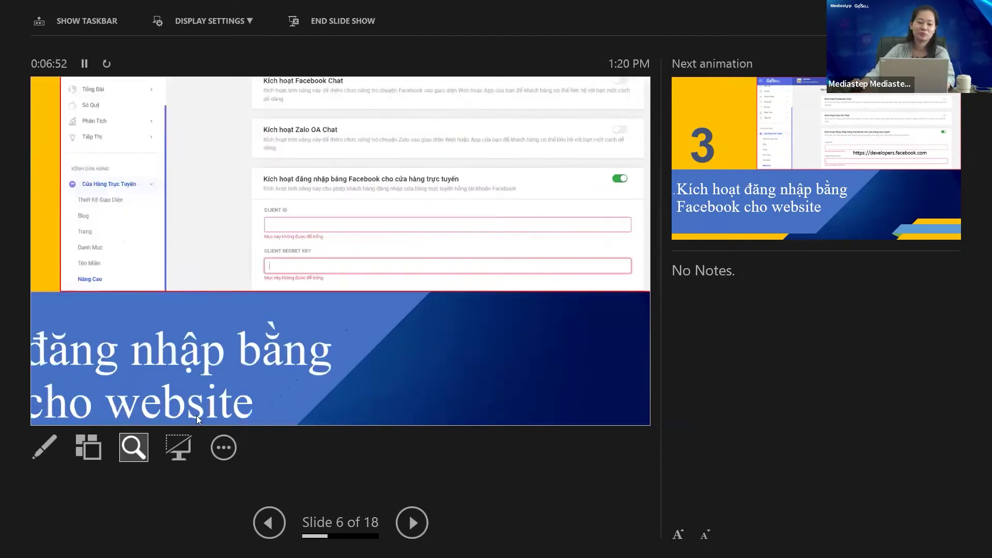
key(Escape)
click(432, 307)
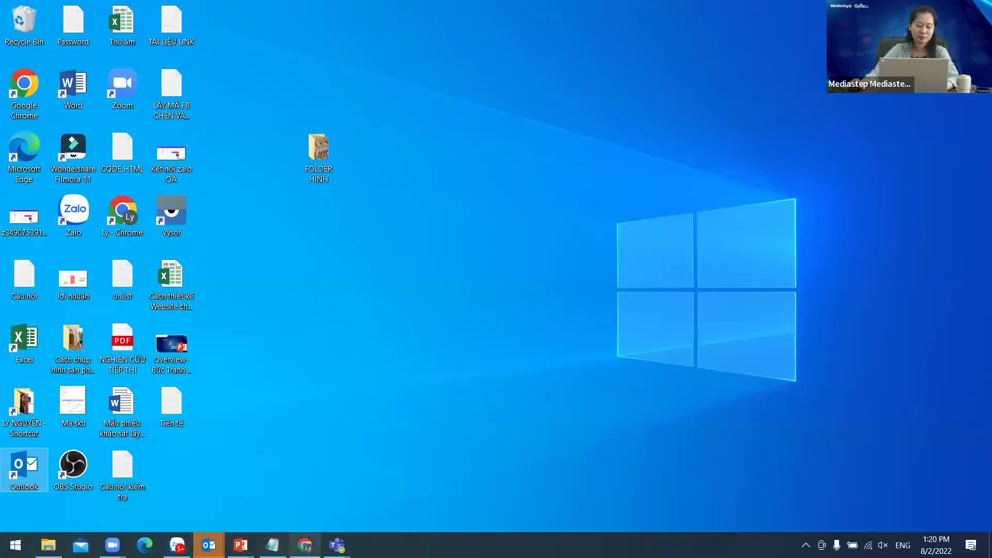
Switch back to Chrome and open developers.facebook.com in a new tab.
click(305, 545)
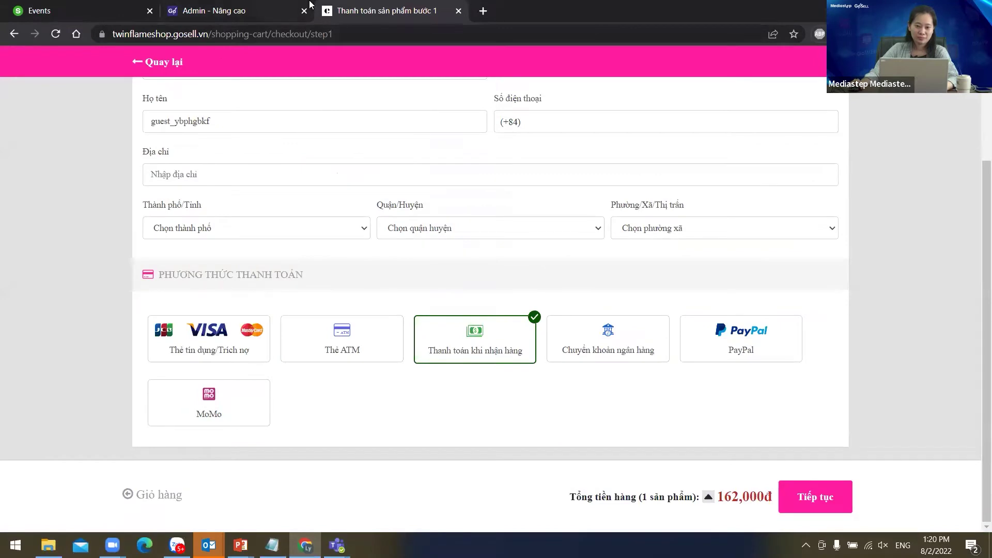
click(483, 11)
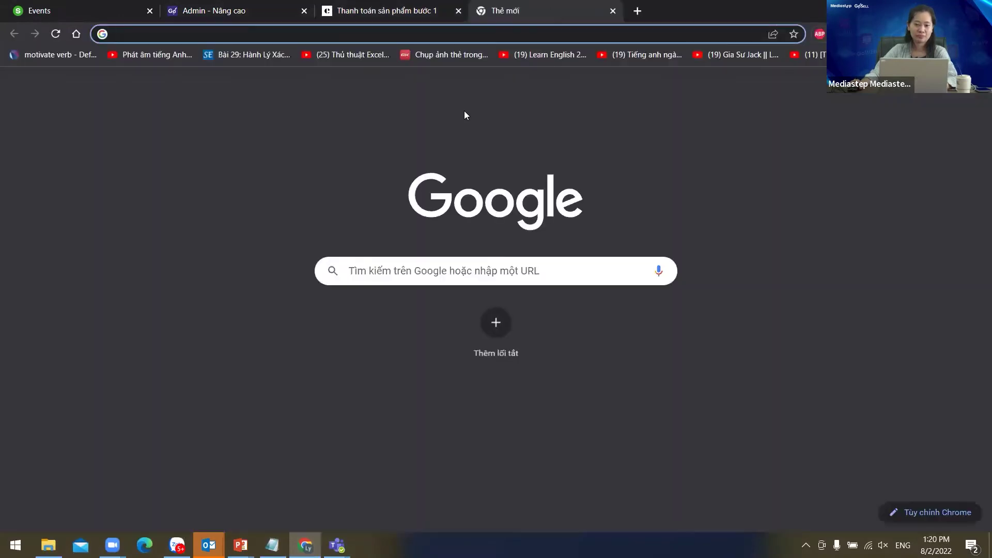
text(de)
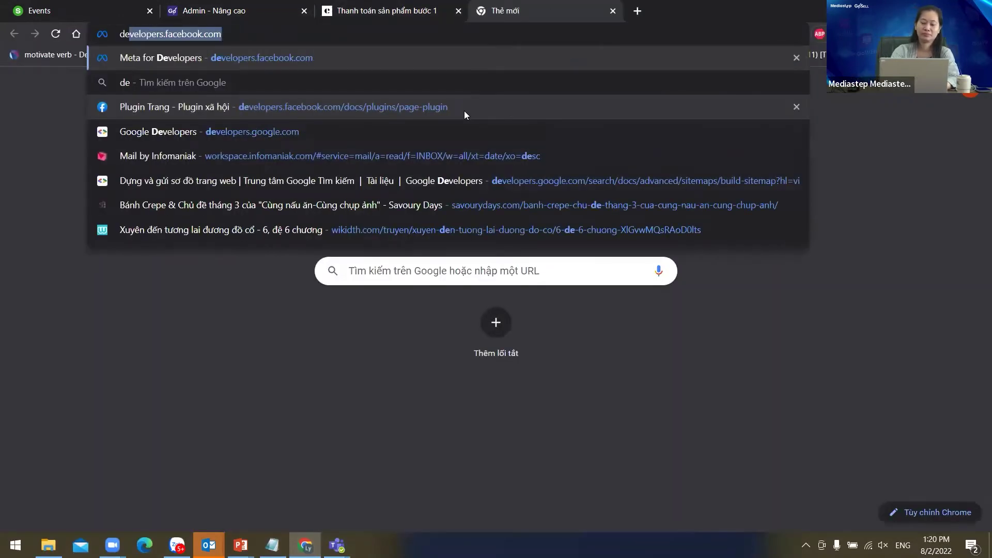
key(Return)
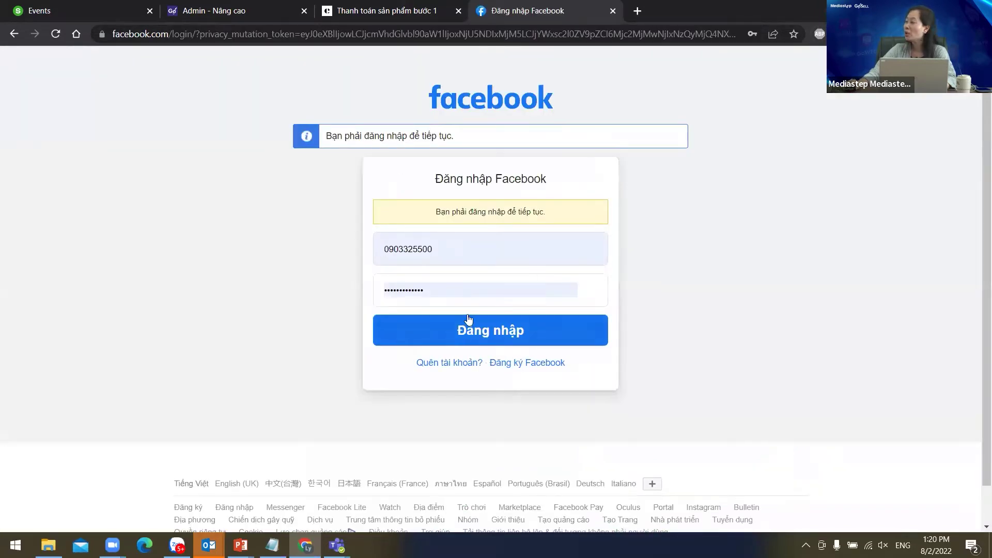
Replace the prefilled Facebook password with the account password, log in, and decline updating the saved password.
drag(443, 289, 307, 290)
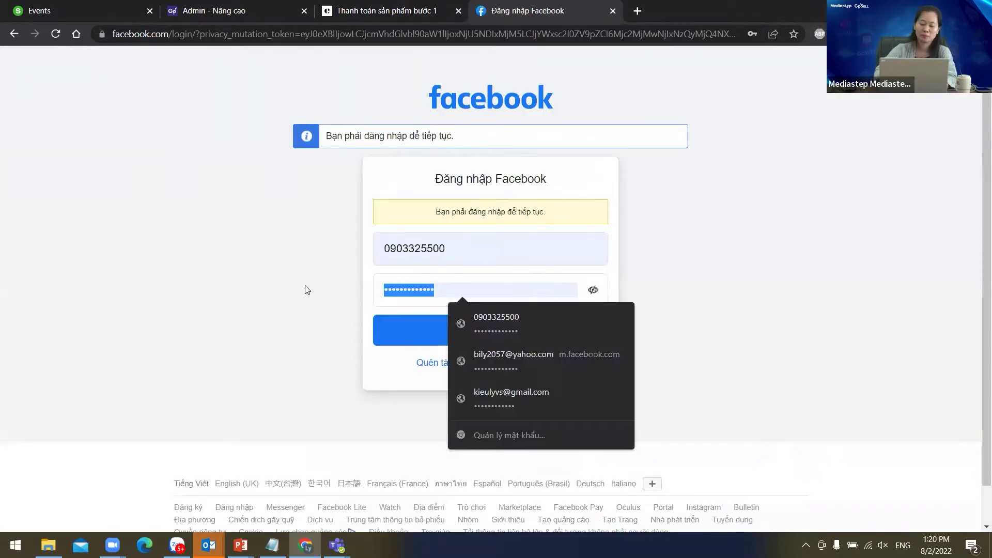
text(•••••••••••••)
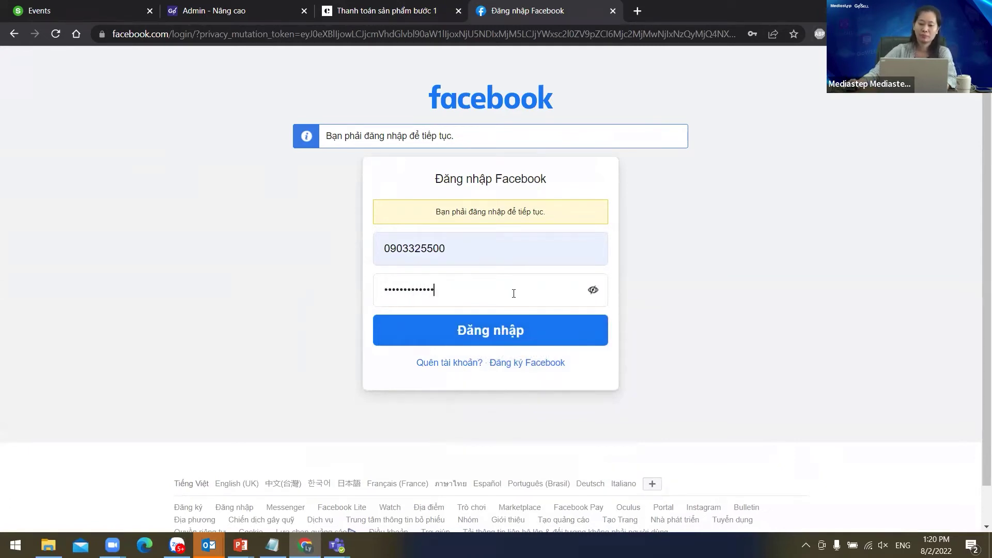
click(513, 332)
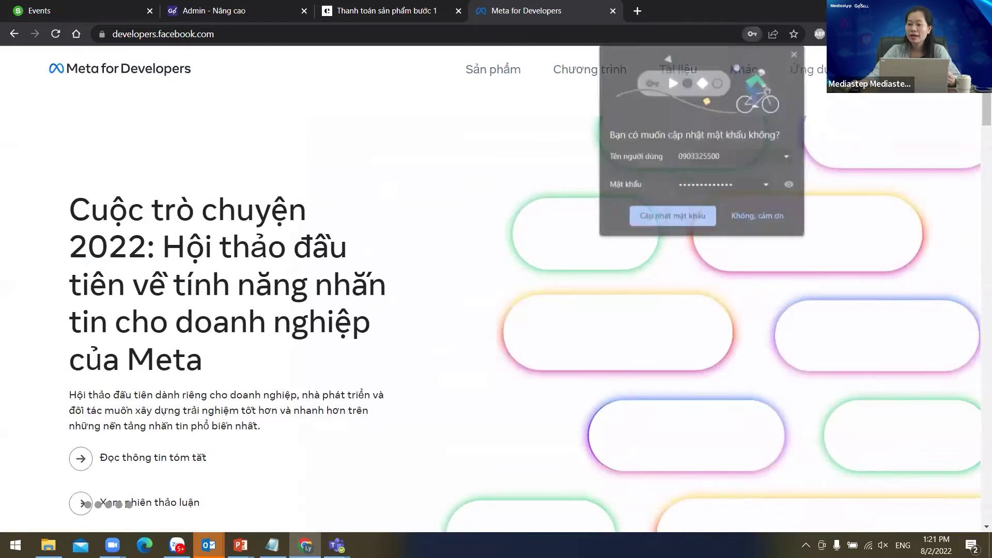
click(748, 214)
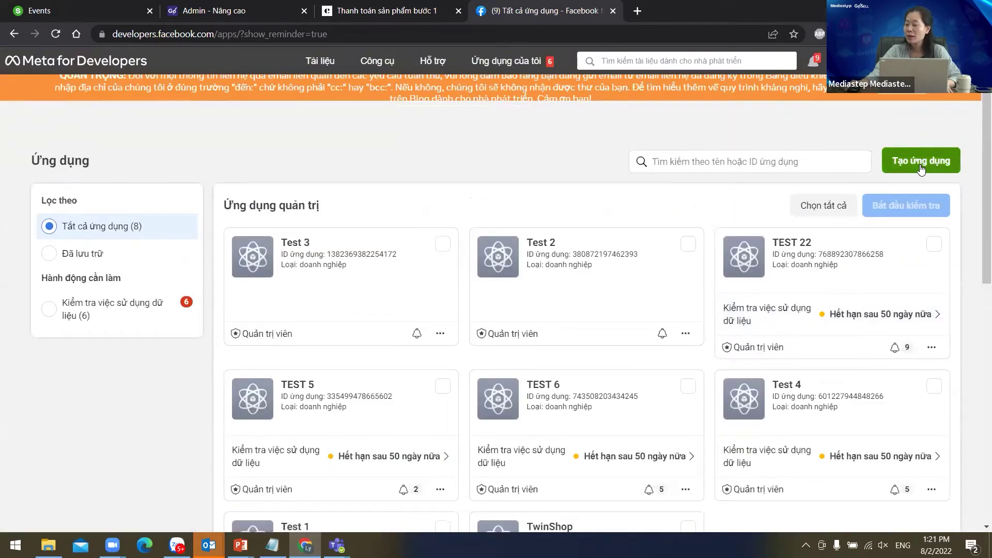
Start a new app, choose the type Không có, and continue to its basic details.
click(922, 166)
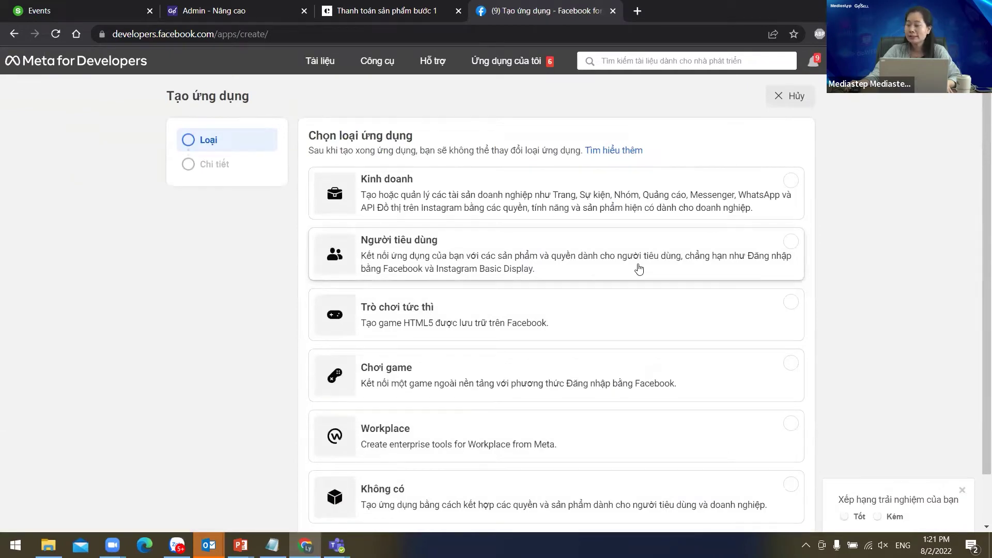
scroll(639, 268, down, 1)
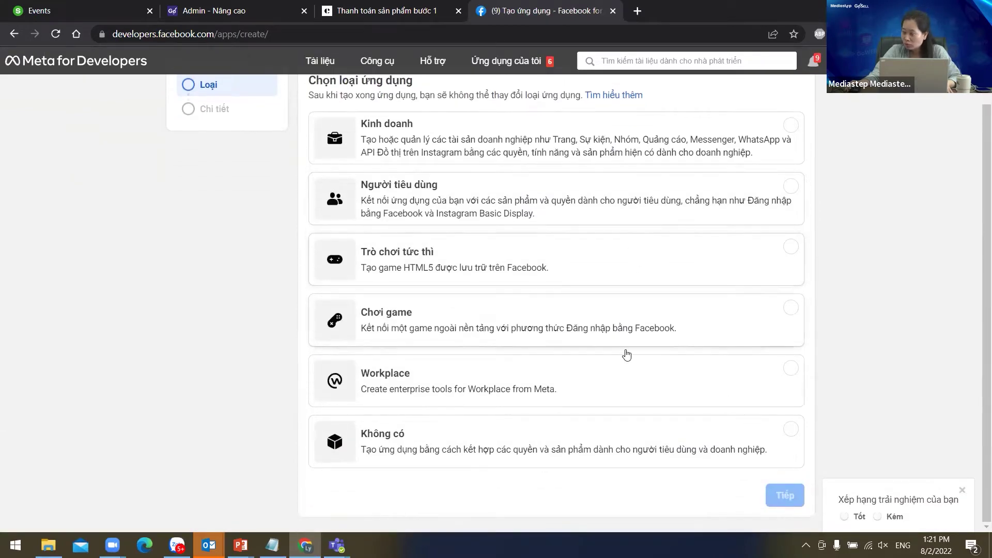
click(728, 436)
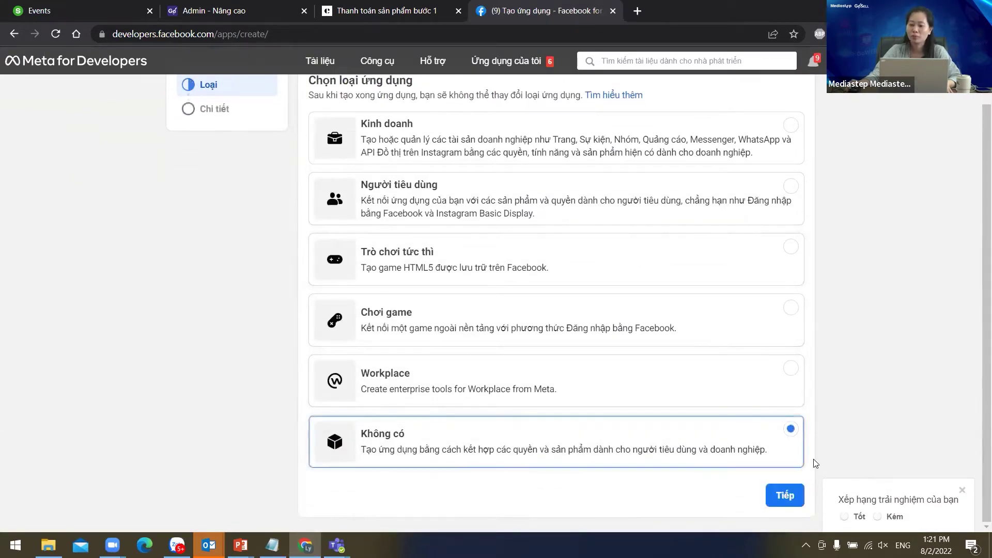
click(785, 496)
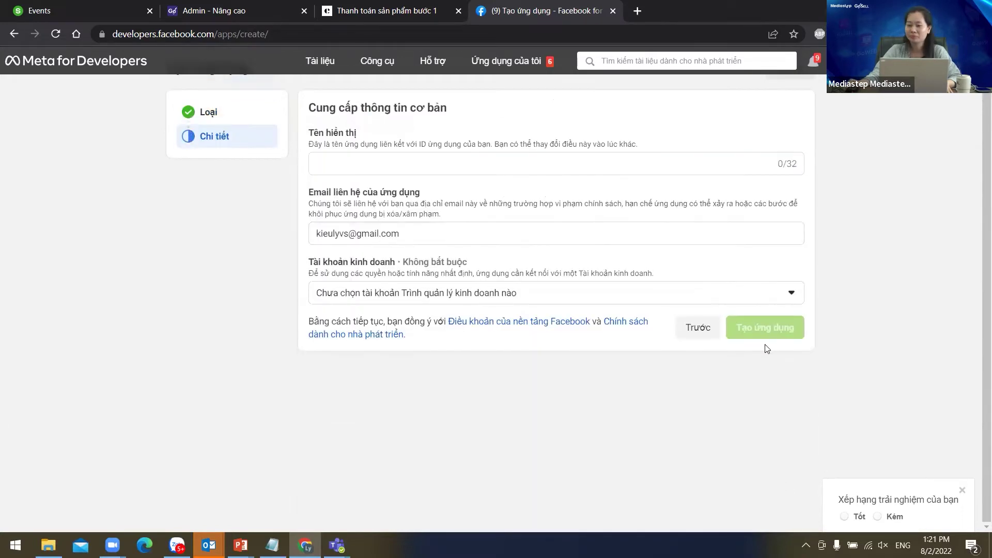
Name the new app Test 5, keep the prefilled contact email, and create it by confirming the account password.
click(391, 161)
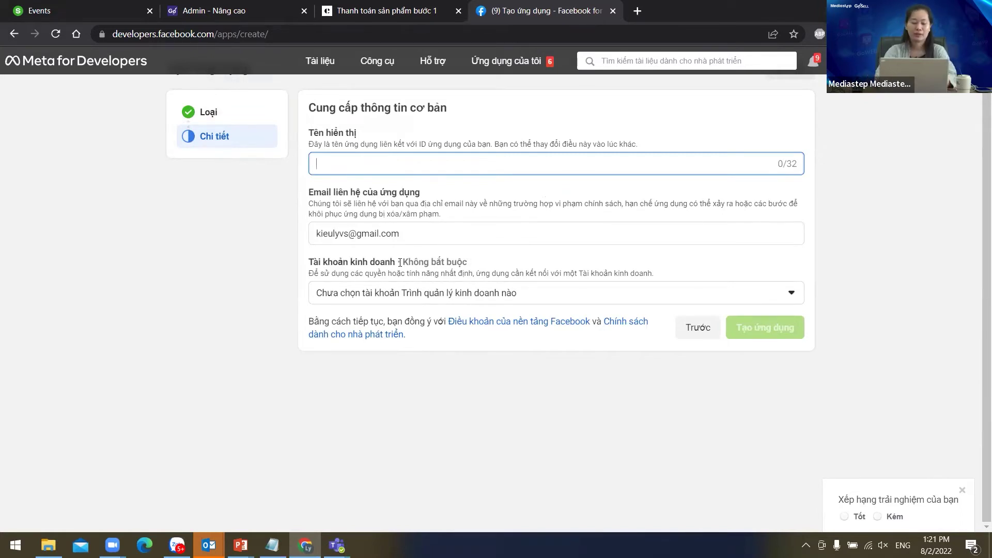
text(Test 5)
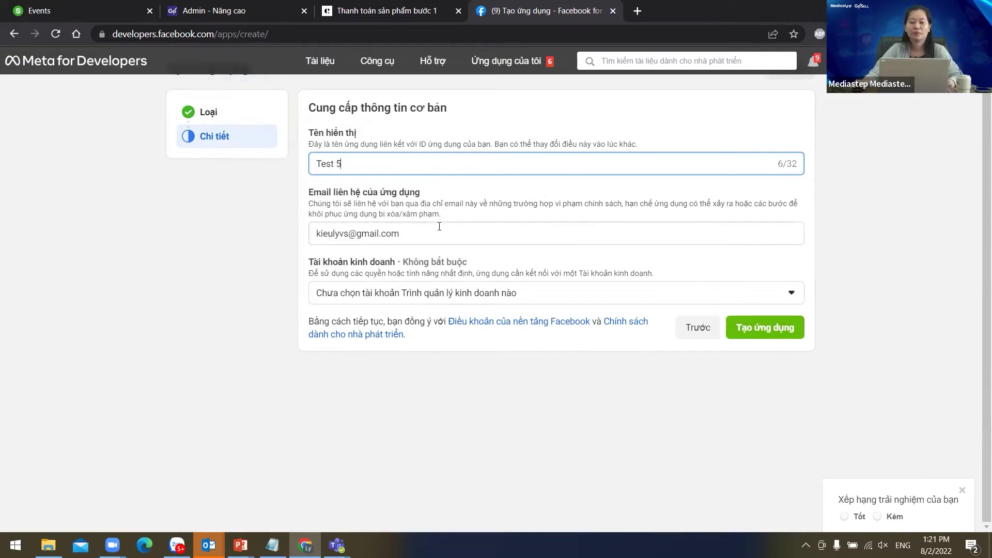
drag(421, 235, 308, 239)
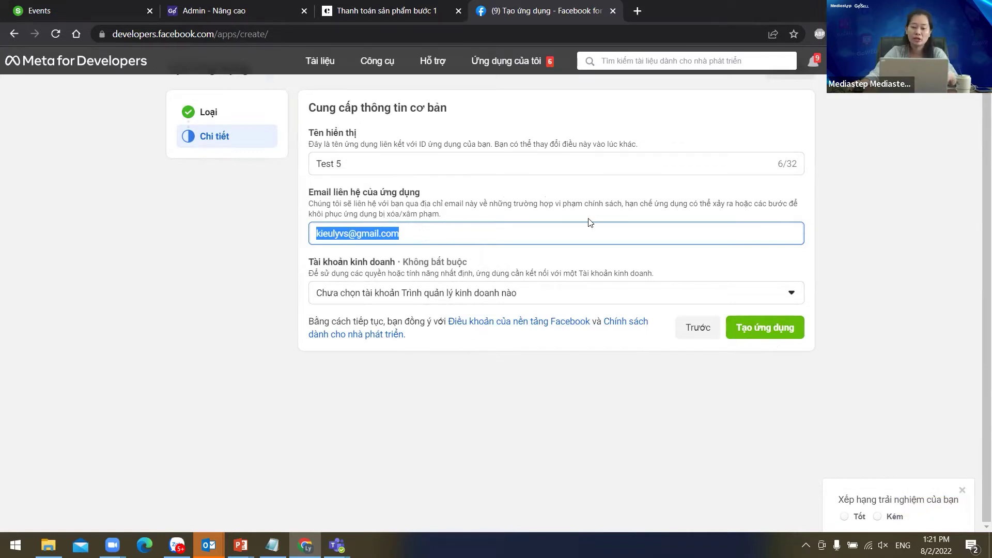
click(748, 333)
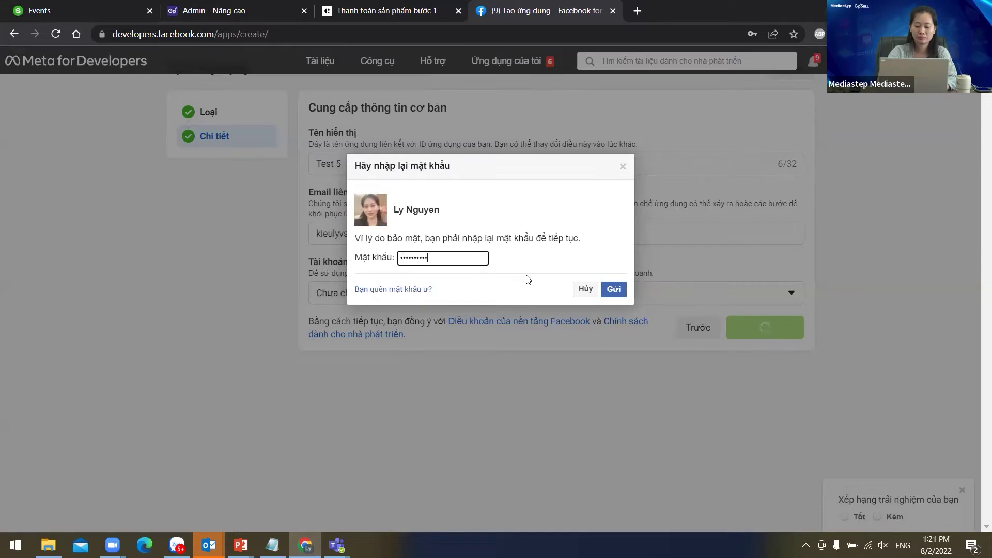
click(613, 289)
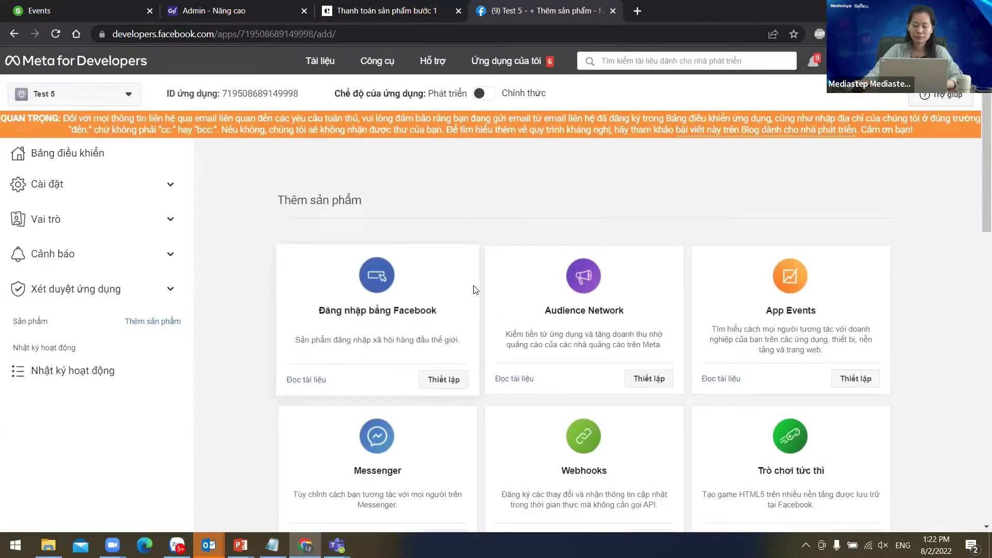
Add the Đăng nhập bằng Facebook product to the Test 5 app and choose the Web platform.
scroll(406, 299, down, 1)
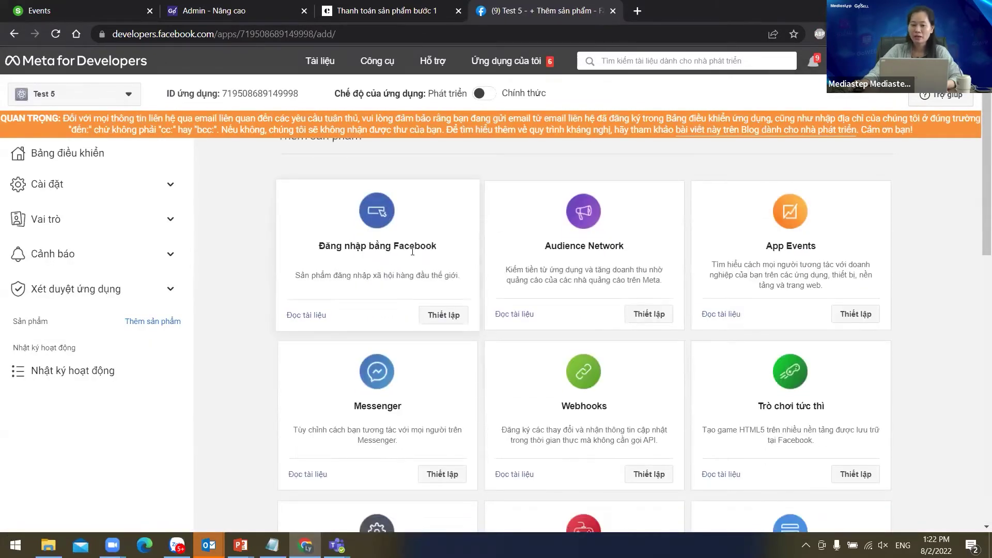
click(445, 316)
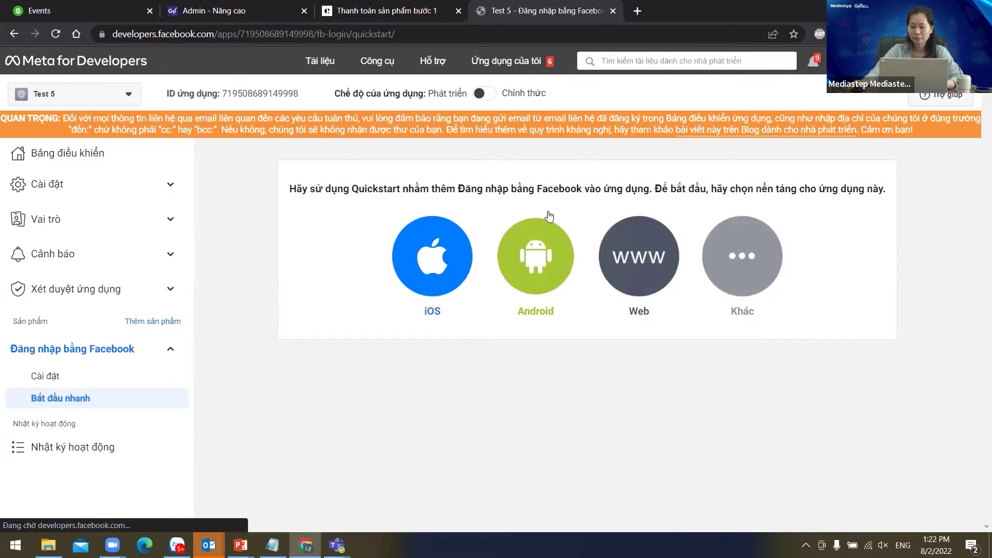
click(638, 271)
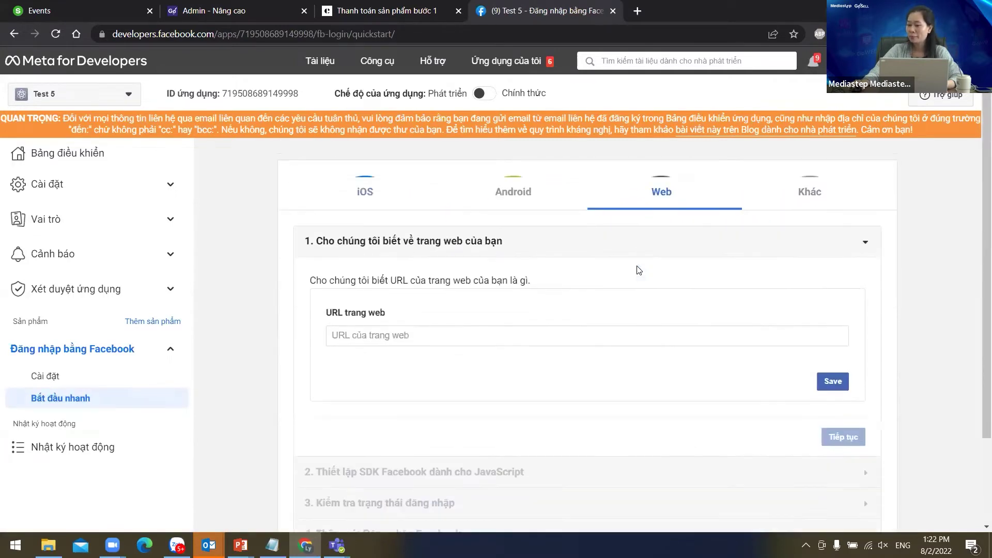
click(491, 316)
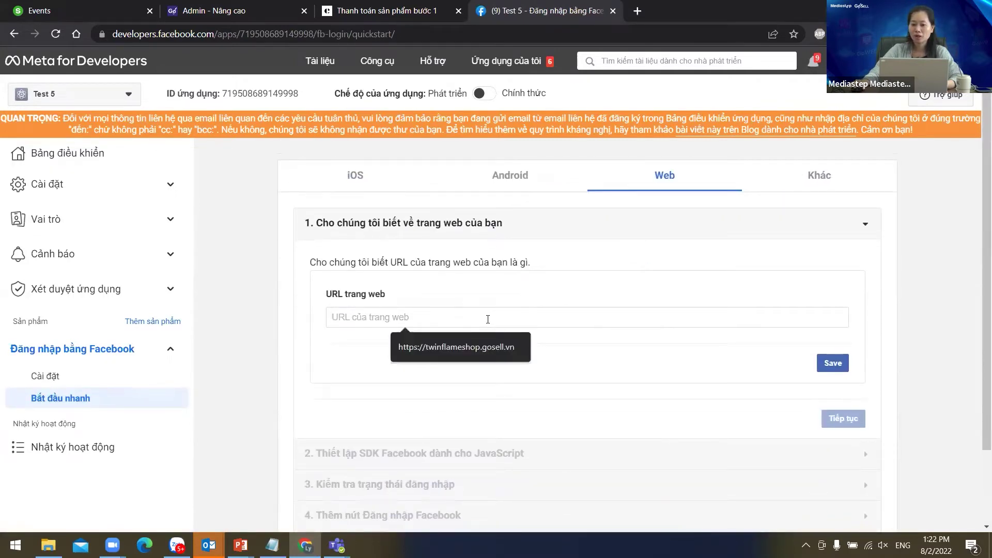
click(384, 15)
scroll(439, 223, up, 3)
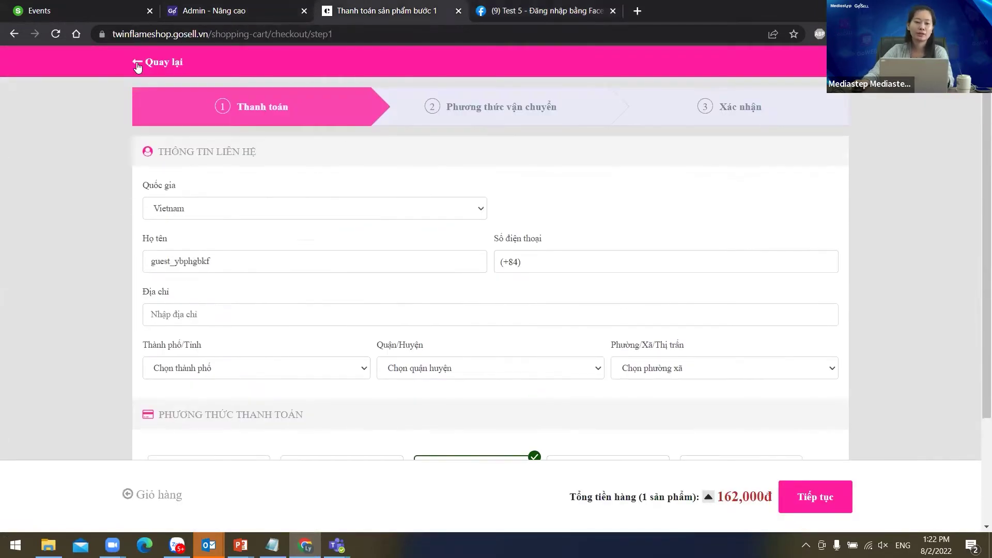
drag(365, 36, 210, 41)
key(BackSpace)
key(Return)
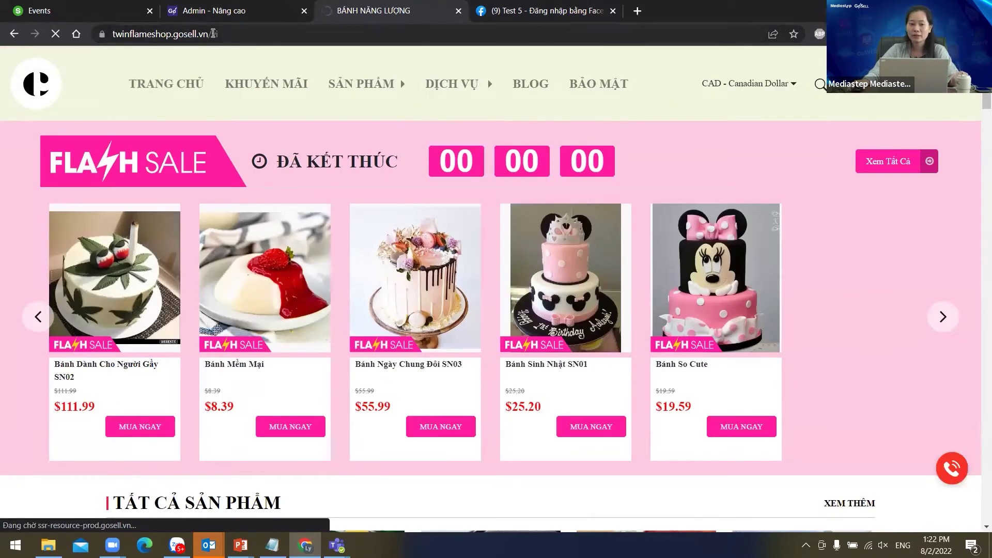
drag(212, 33, 72, 44)
key(ctrl+c)
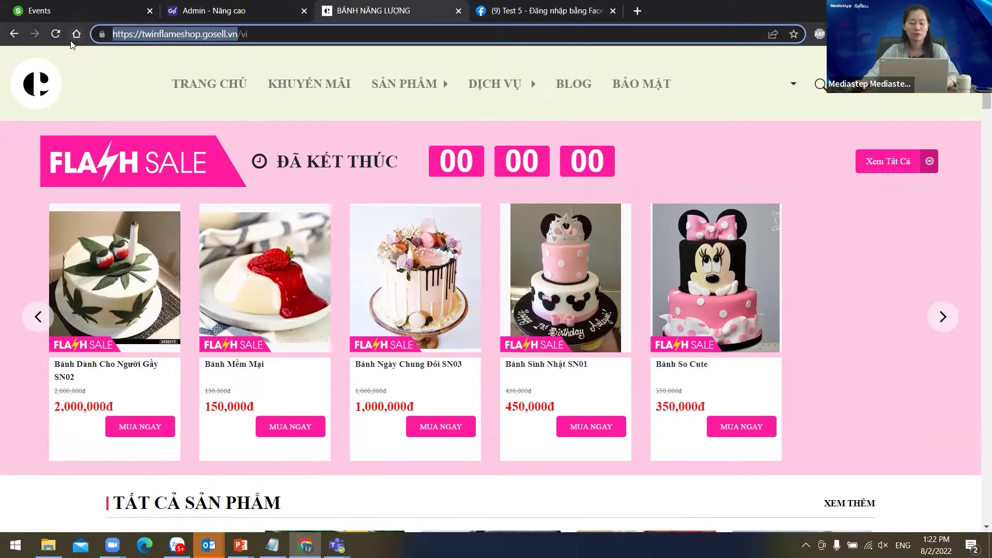
click(532, 9)
key(ctrl+v)
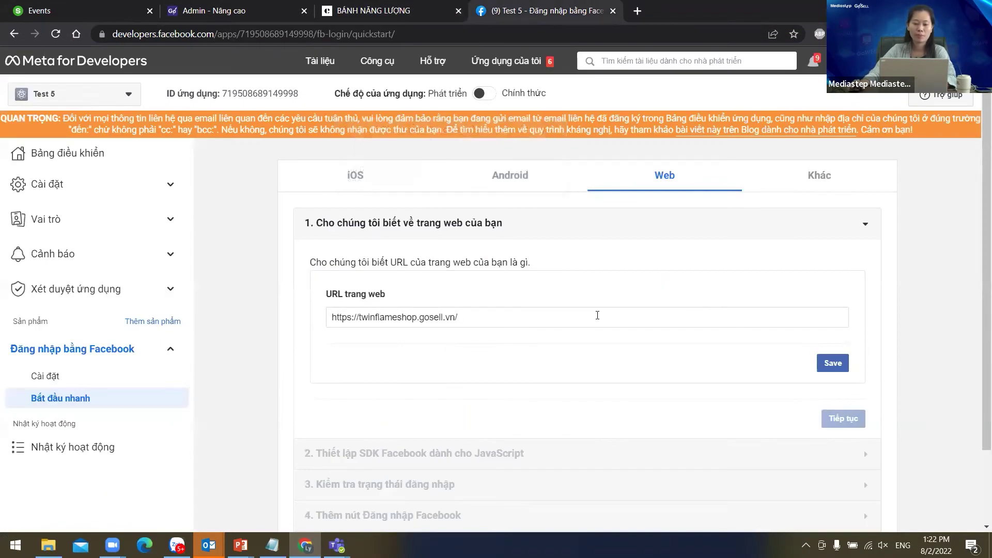
click(829, 361)
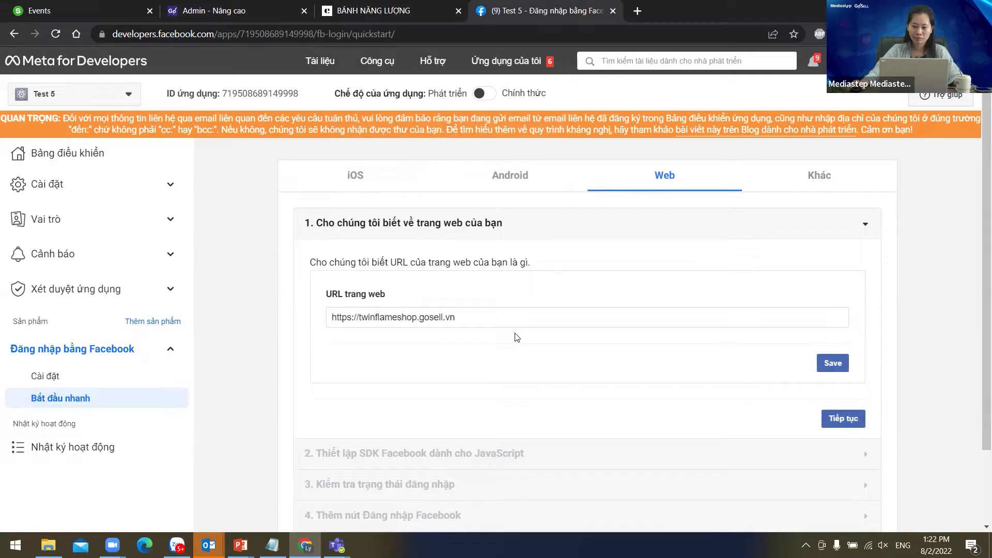
click(823, 367)
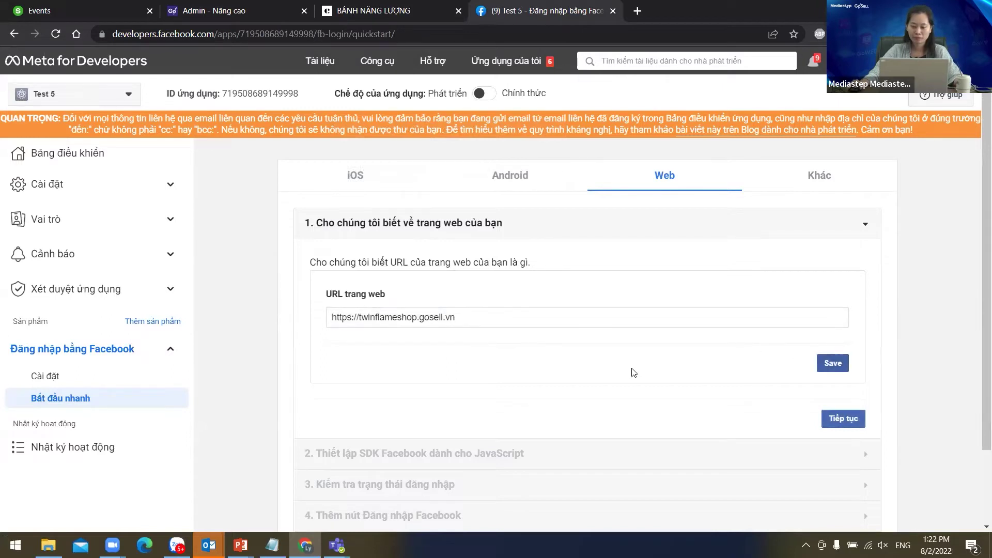
scroll(280, 366, down, 1)
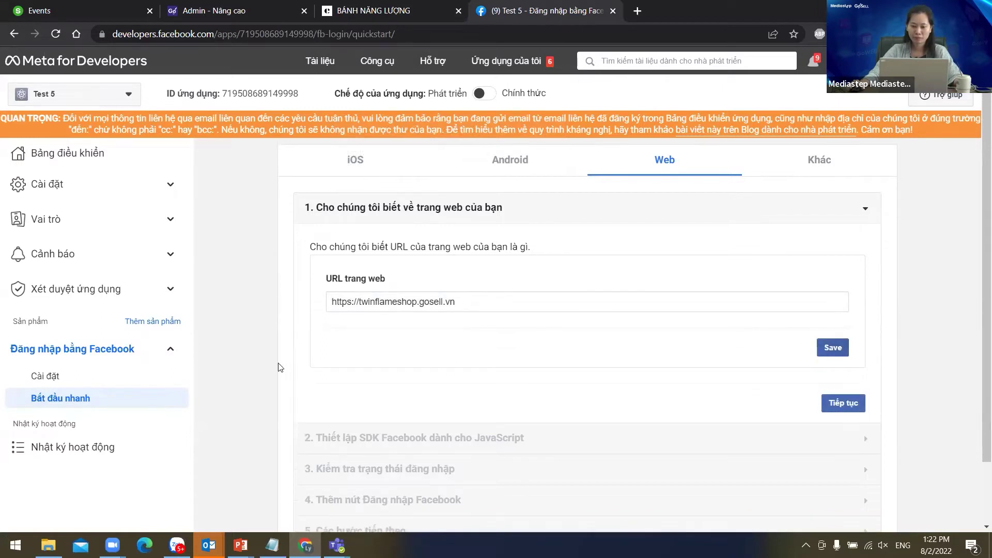
click(88, 383)
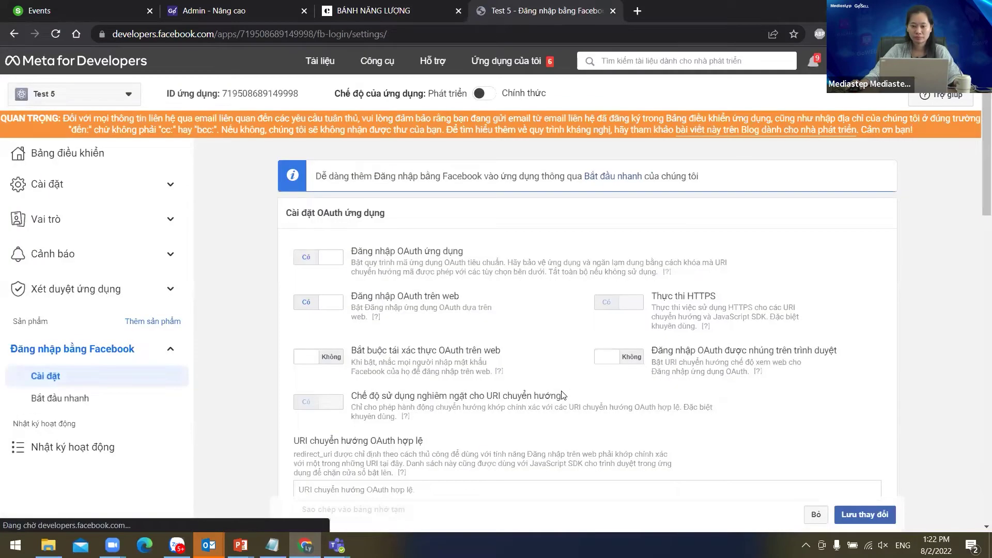
scroll(676, 360, down, 5)
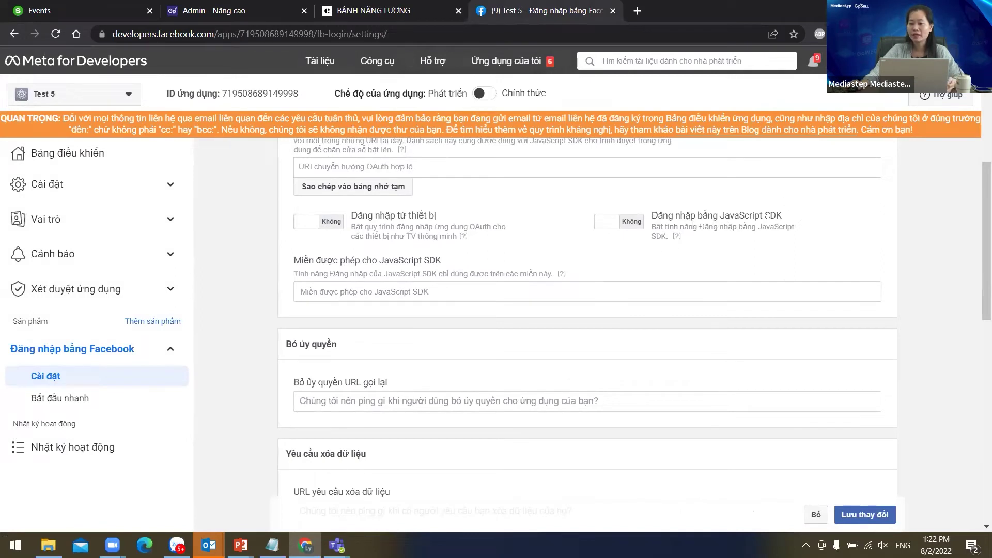
click(600, 225)
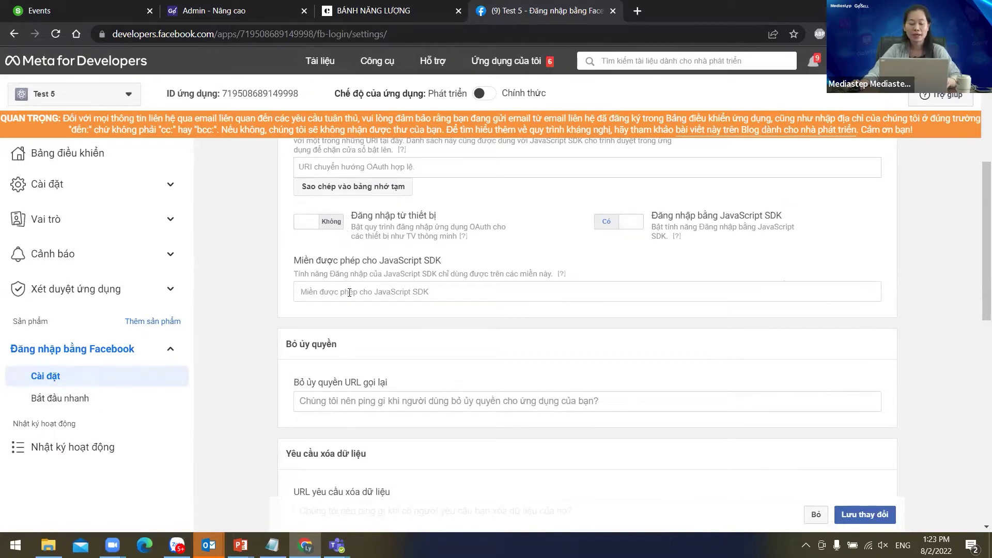
key(ctrl+v)
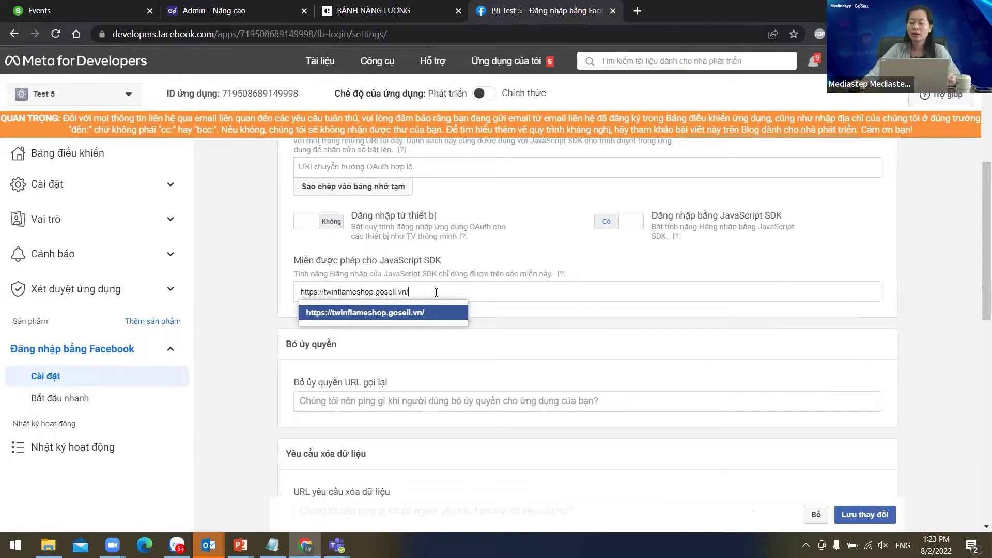
key(BackSpace)
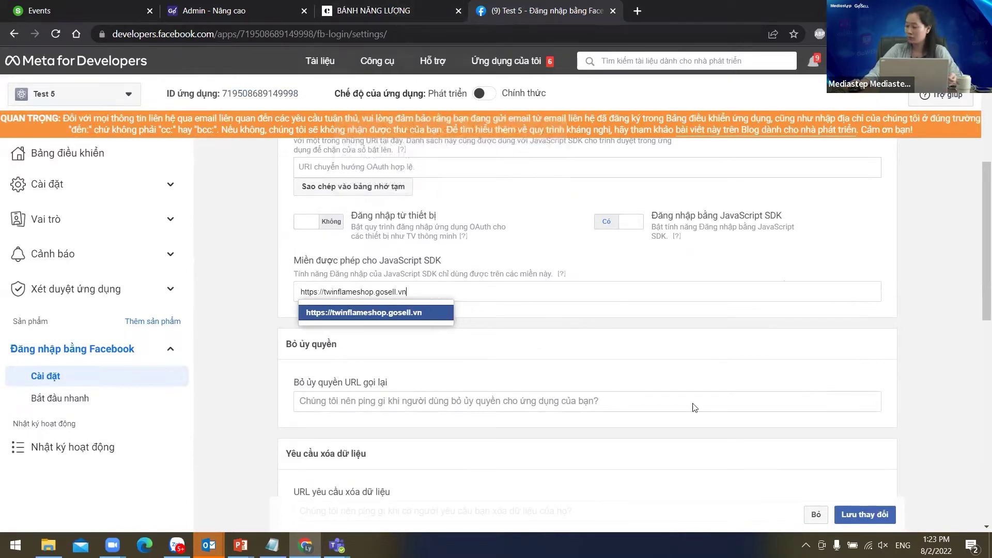
scroll(833, 420, down, 2)
click(865, 515)
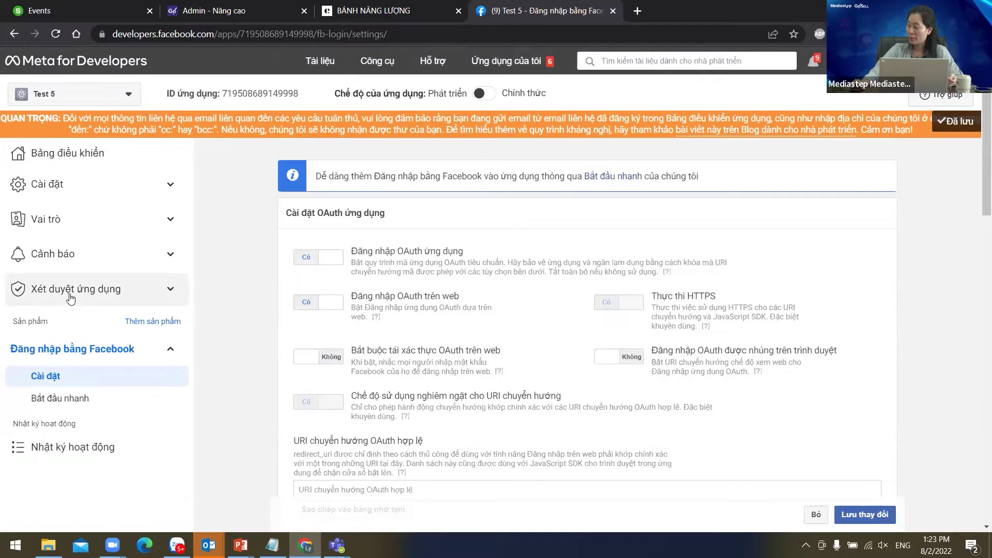
Open the Test 5 app's basic information settings, reveal the app secret key, and select the app ID.
click(63, 190)
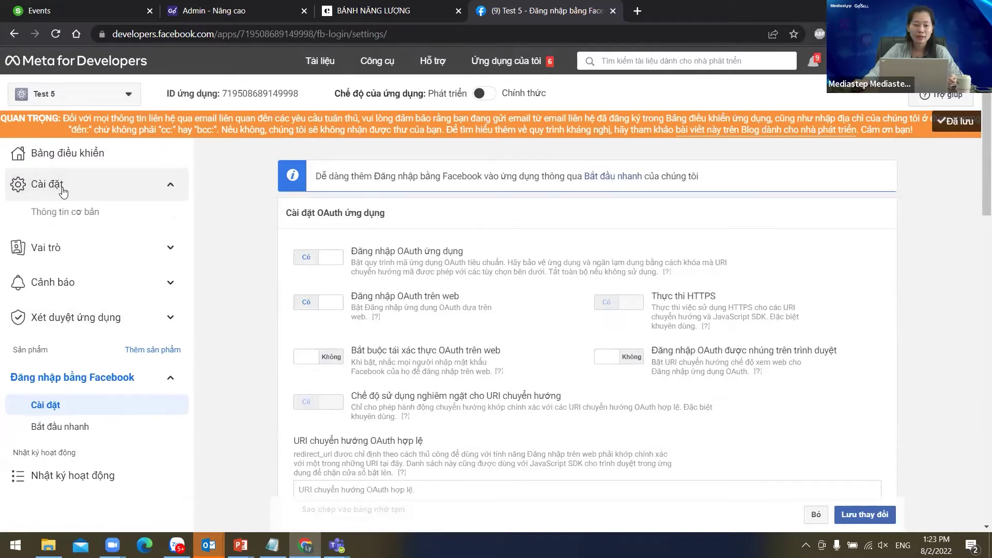
click(85, 213)
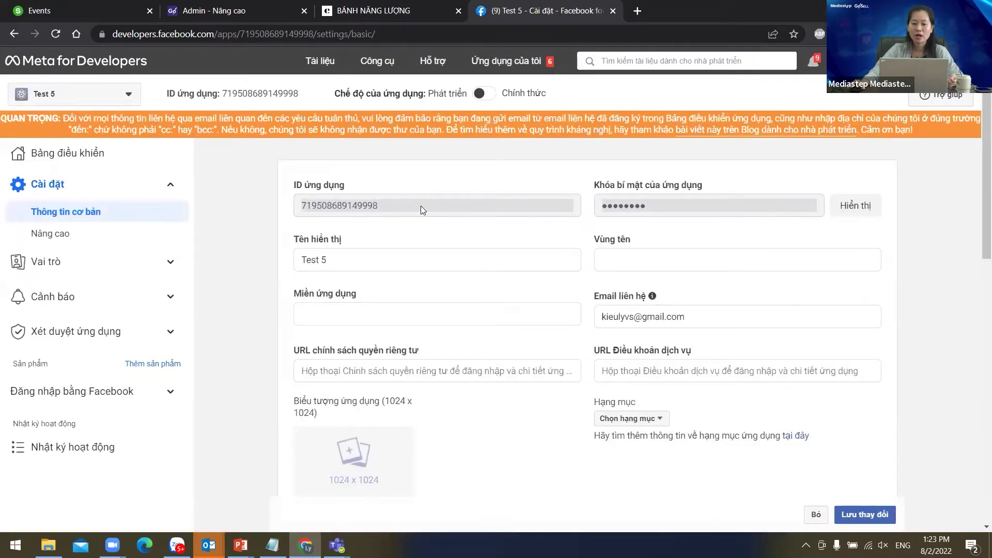
drag(421, 207, 290, 207)
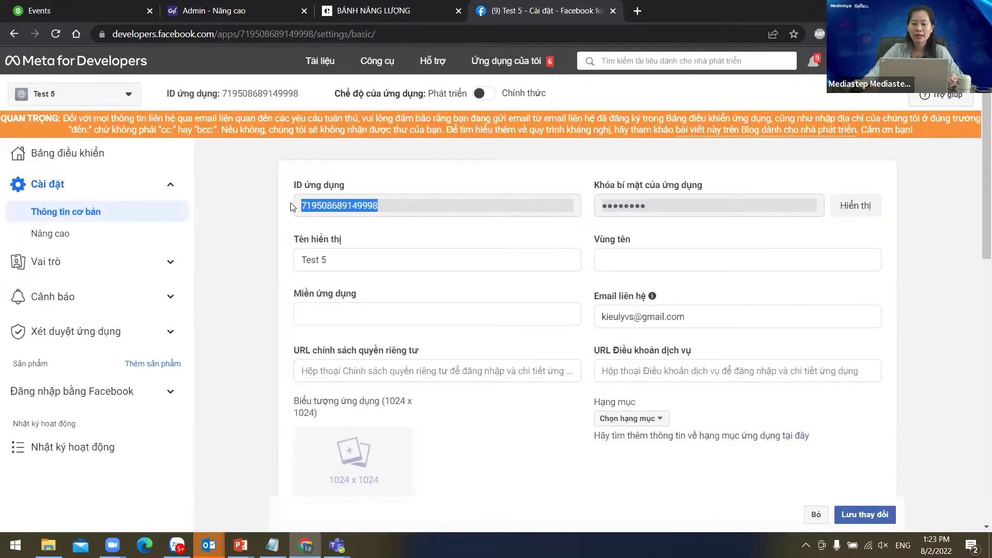
click(867, 209)
drag(386, 207, 283, 201)
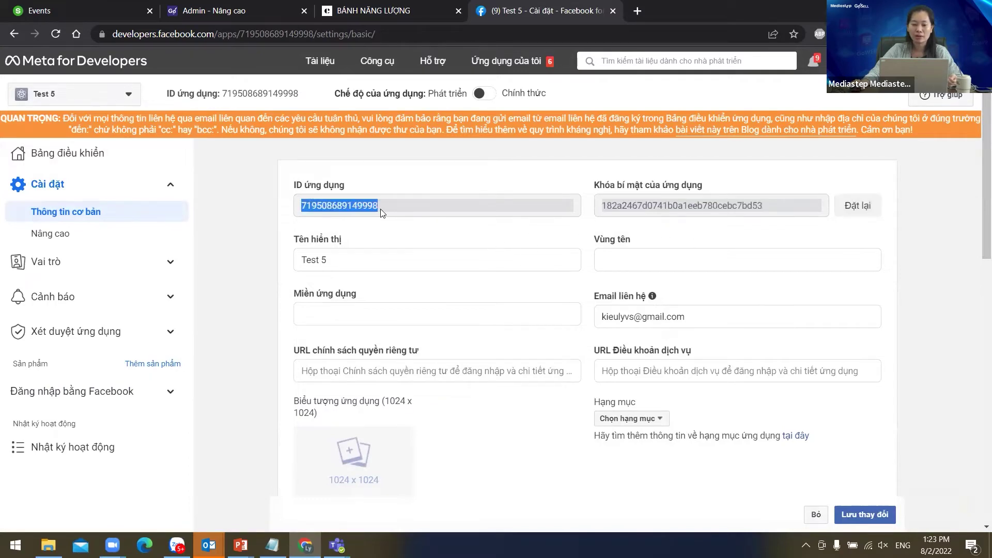
Compare the Meta app's ID and secret key with the Client ID and Client Secret Key fields in GoSELL admin.
click(210, 14)
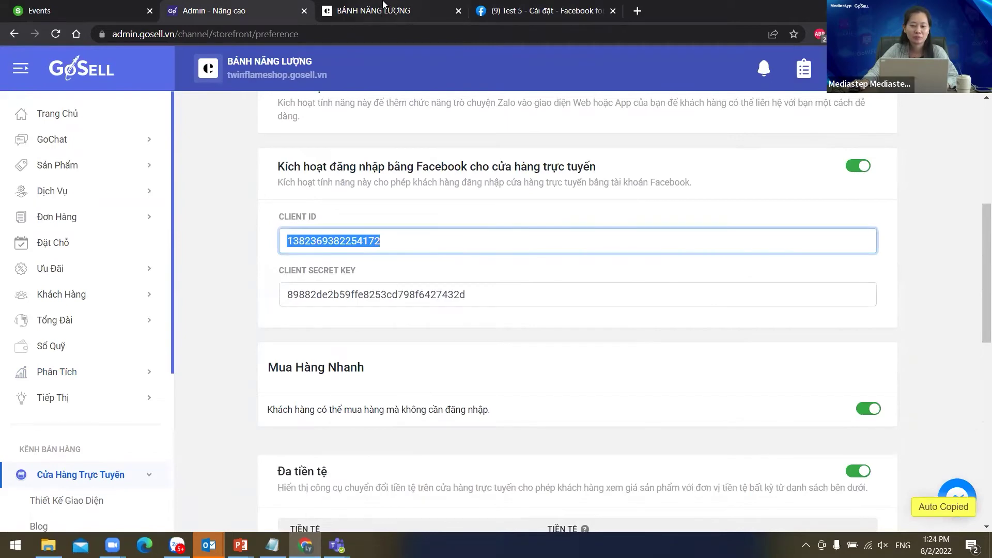
click(560, 12)
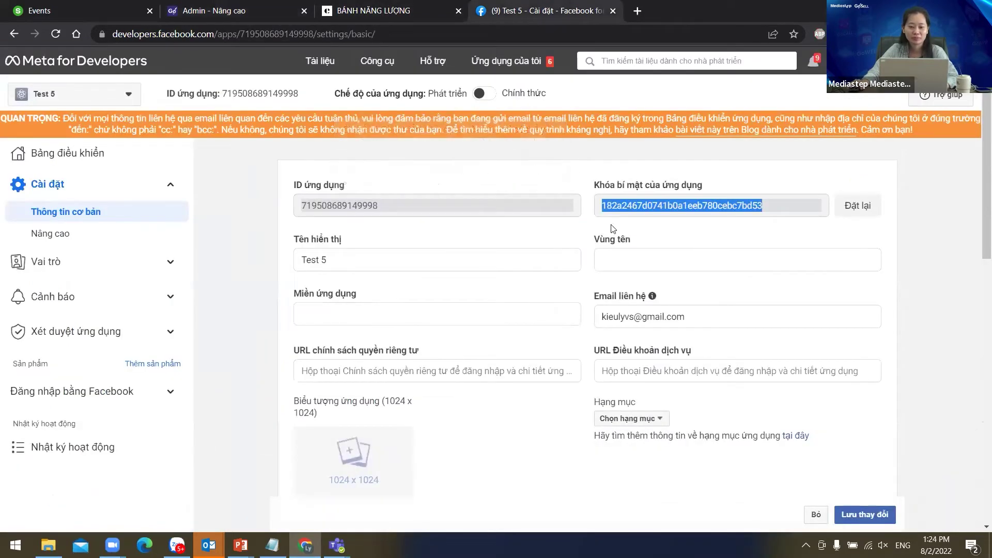
click(237, 12)
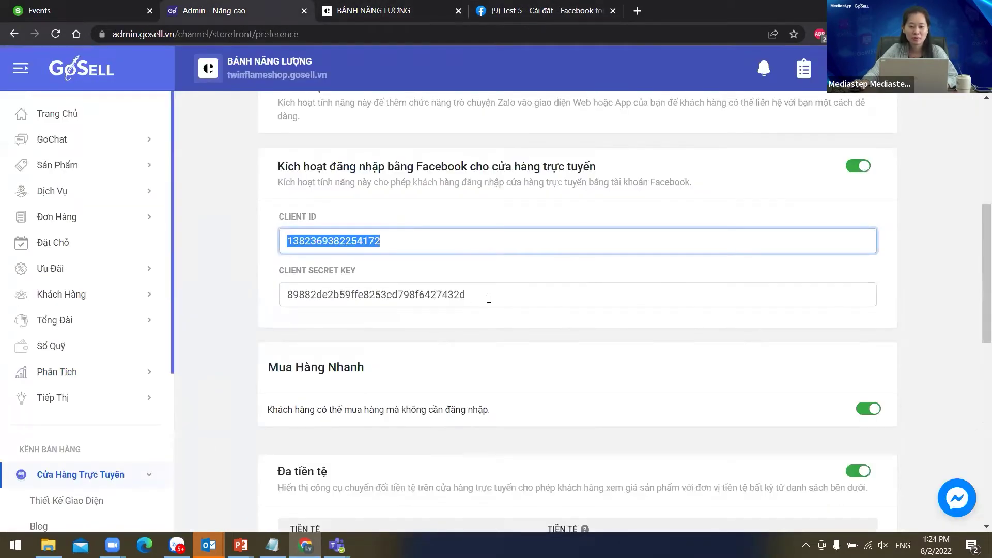
drag(489, 298, 214, 294)
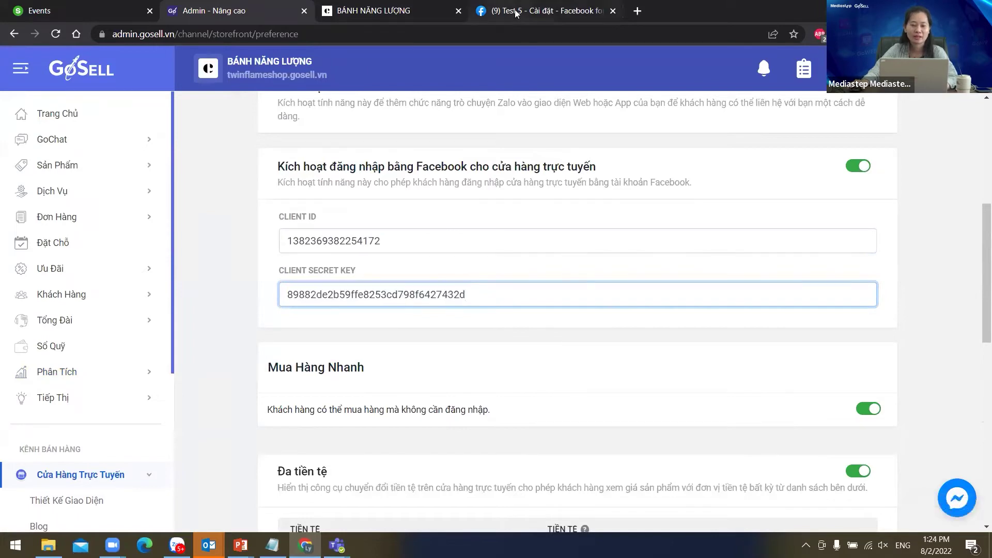
click(515, 13)
drag(452, 207, 257, 211)
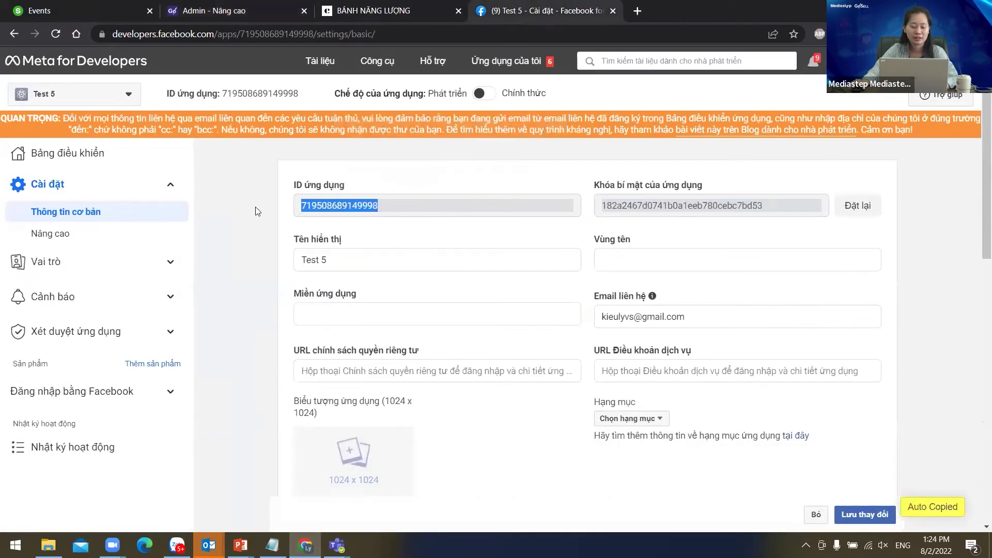
click(263, 9)
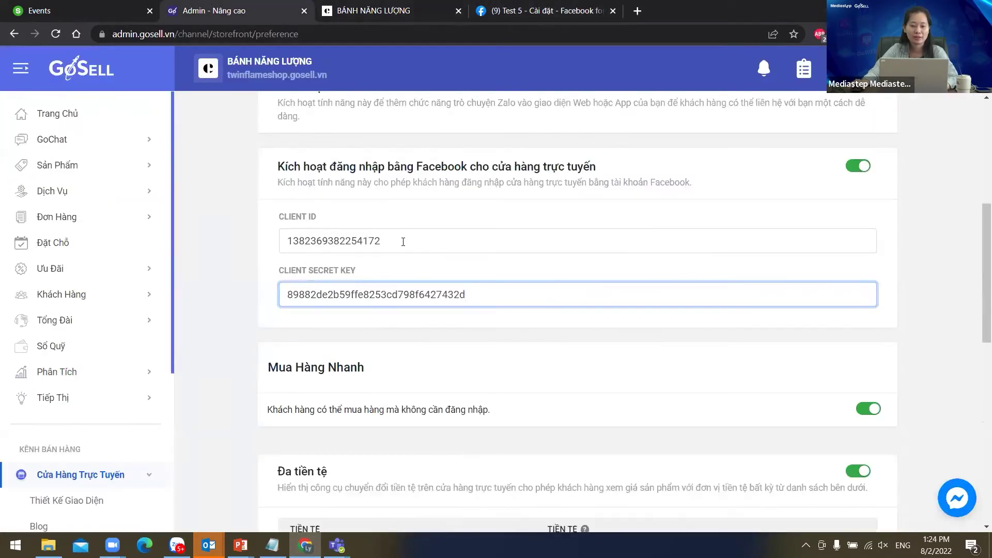
drag(403, 242, 209, 241)
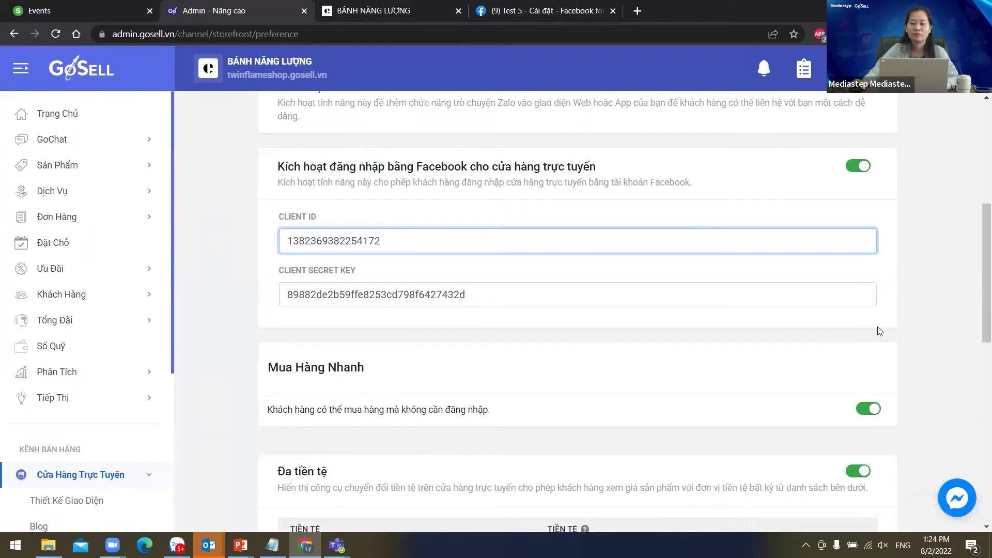
Save the online store's advanced preferences in GoSELL admin.
scroll(880, 331, up, 6)
click(858, 116)
click(518, 325)
On the storefront, log in with Facebook, continue with the offered account to authorize access, and open the customer account menu.
click(382, 11)
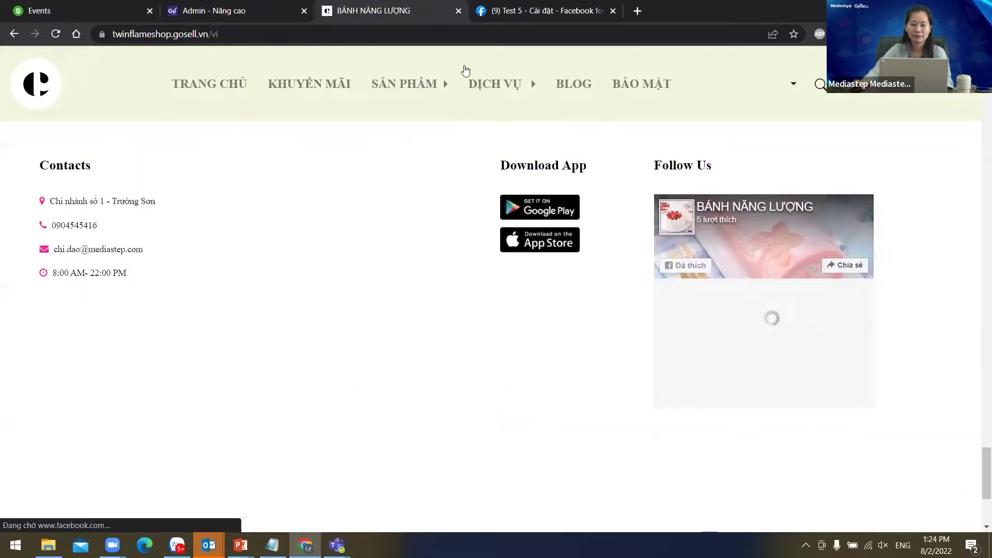
click(885, 95)
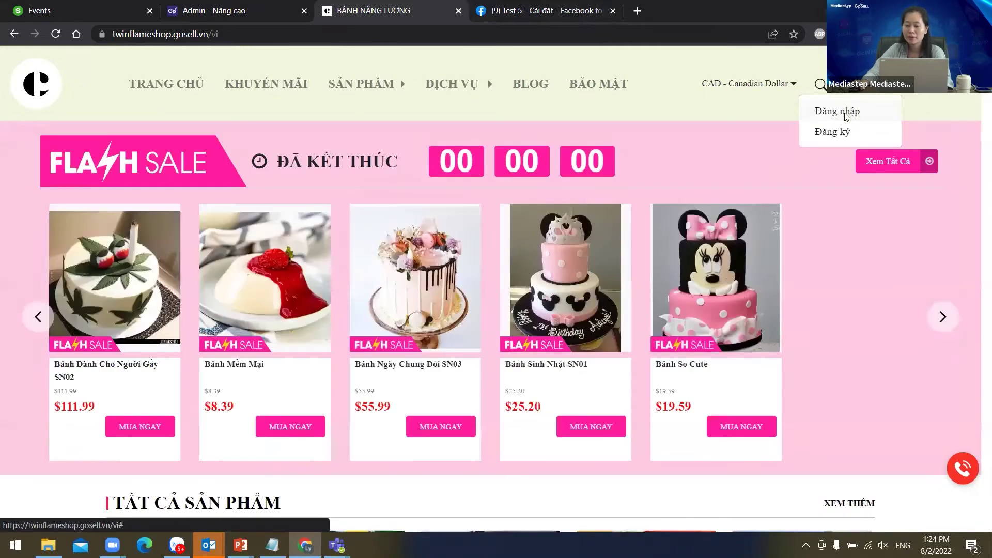
click(846, 112)
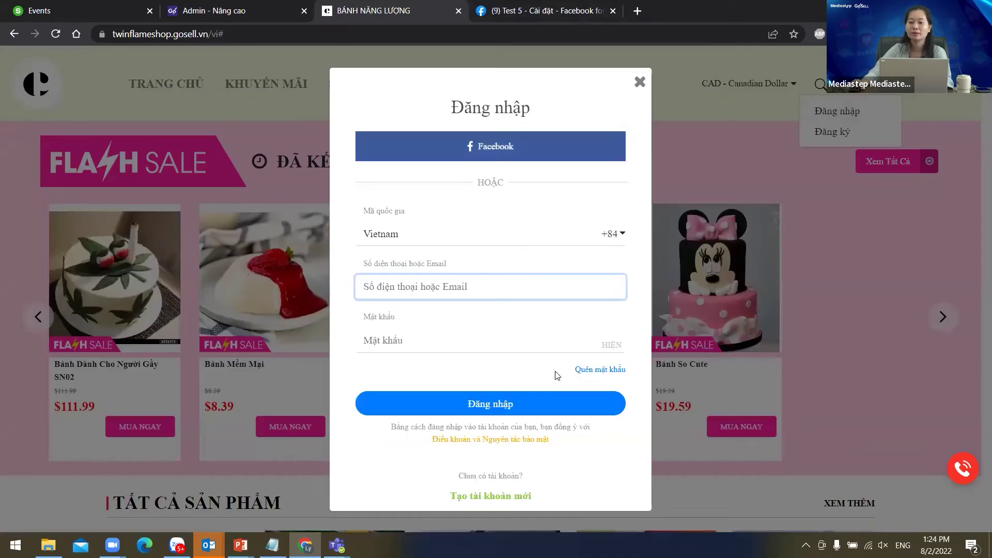
click(485, 148)
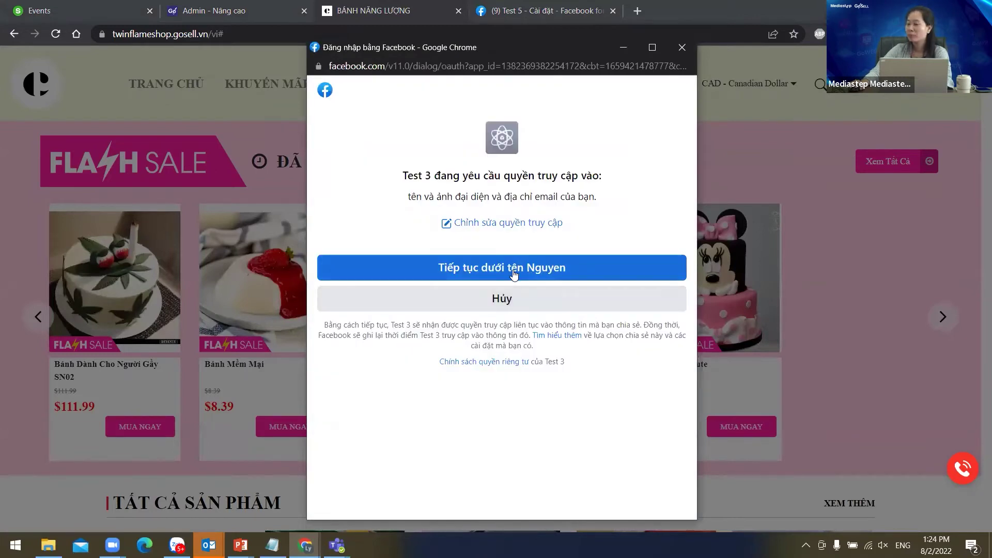
click(516, 271)
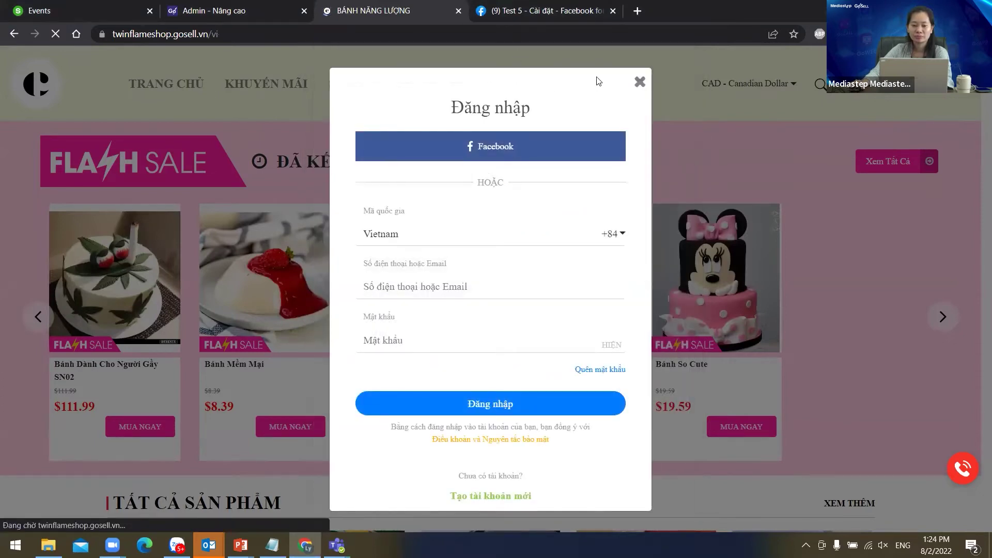
scroll(721, 308, down, 2)
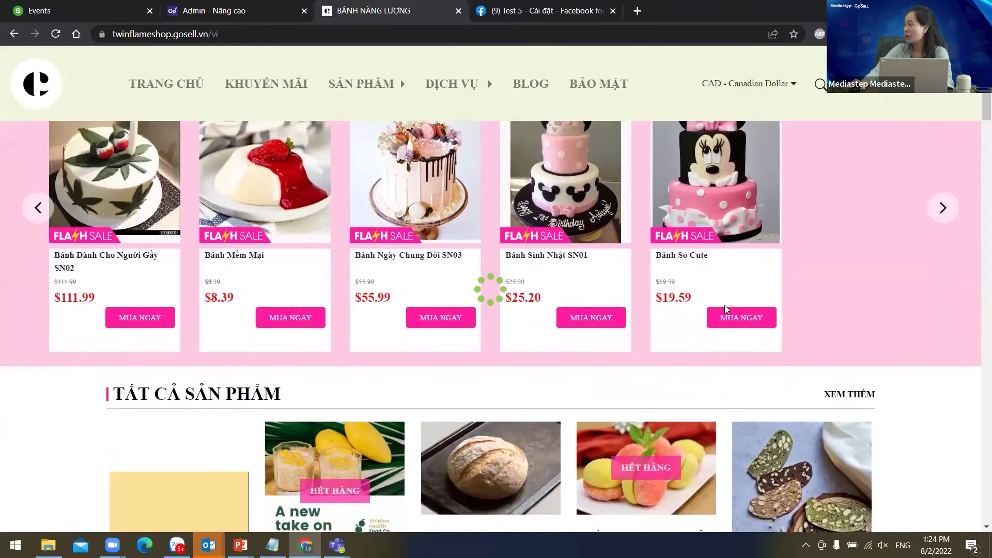
scroll(290, 423, up, 2)
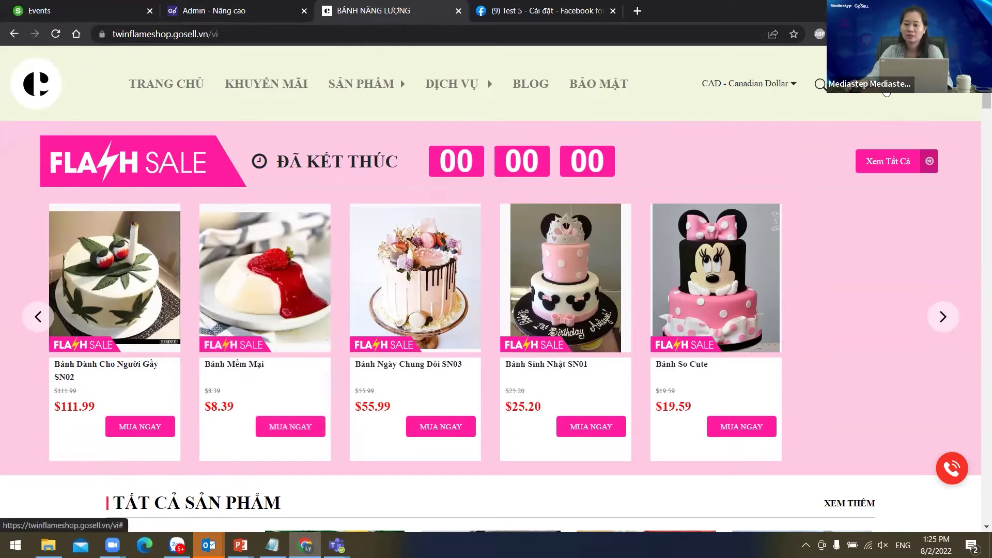
mouse_move(886, 94)
click(853, 112)
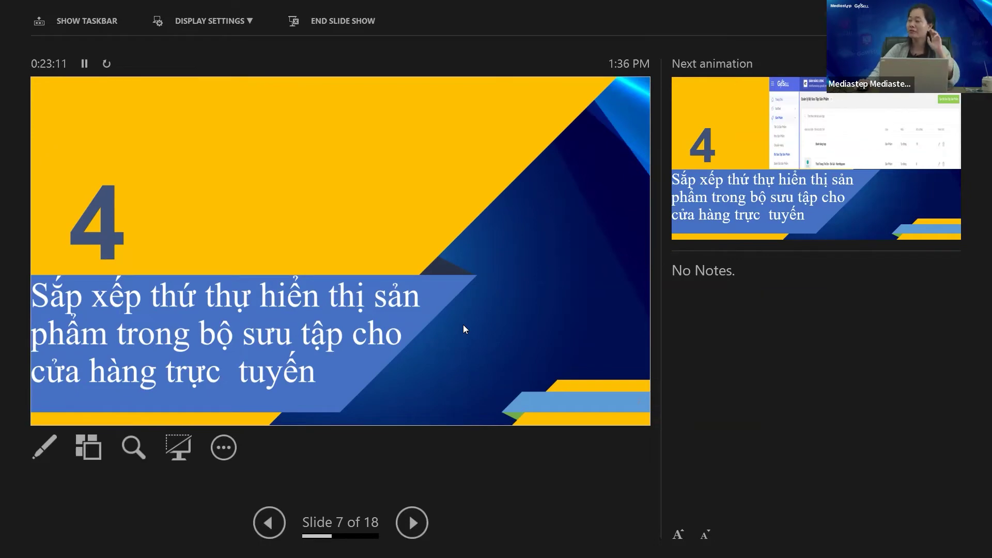
Reveal the next animation on the section 4 slide and switch to the storefront in the Edge browser.
click(463, 324)
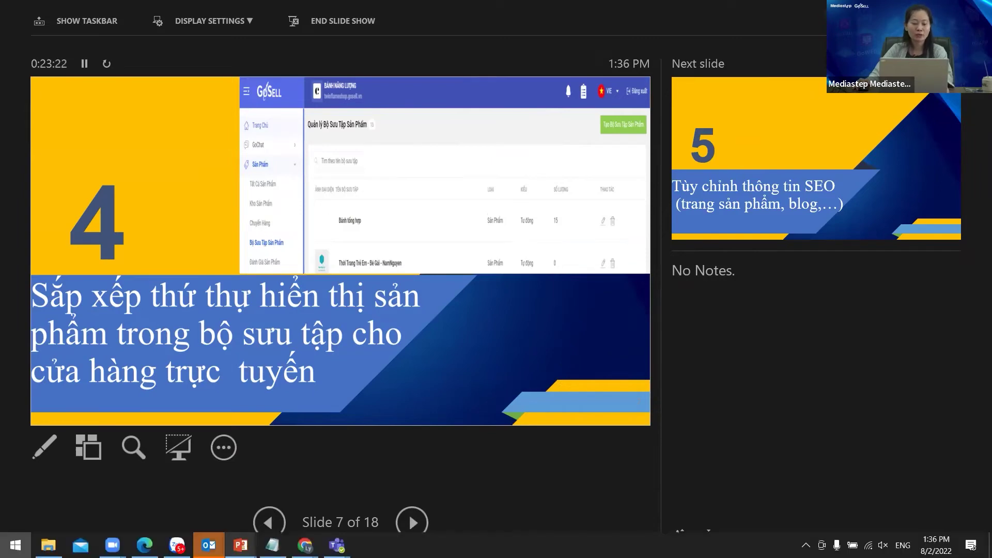
click(16, 545)
key(alt+Tab)
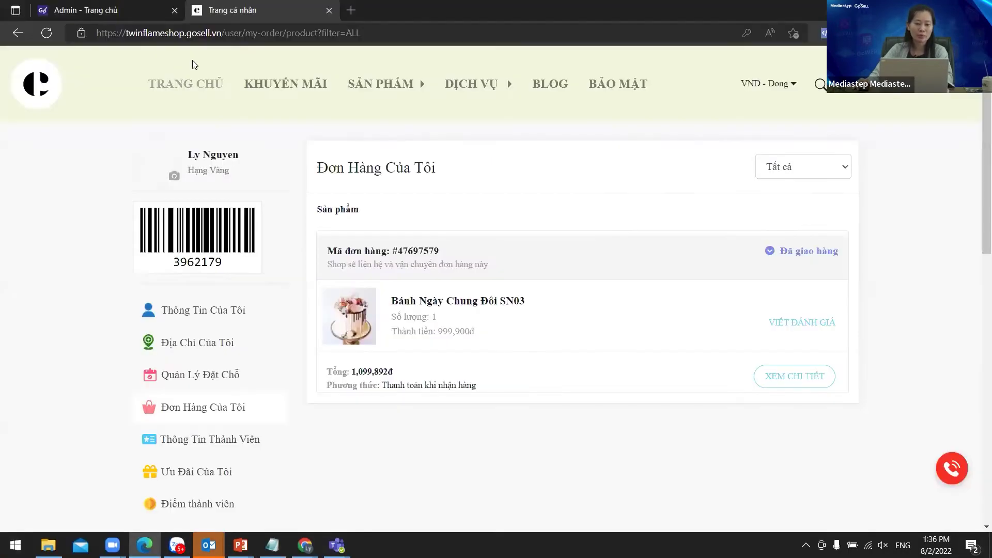
View the storefront's Bánh Sinh Nhật product collection and its full product list.
mouse_move(404, 94)
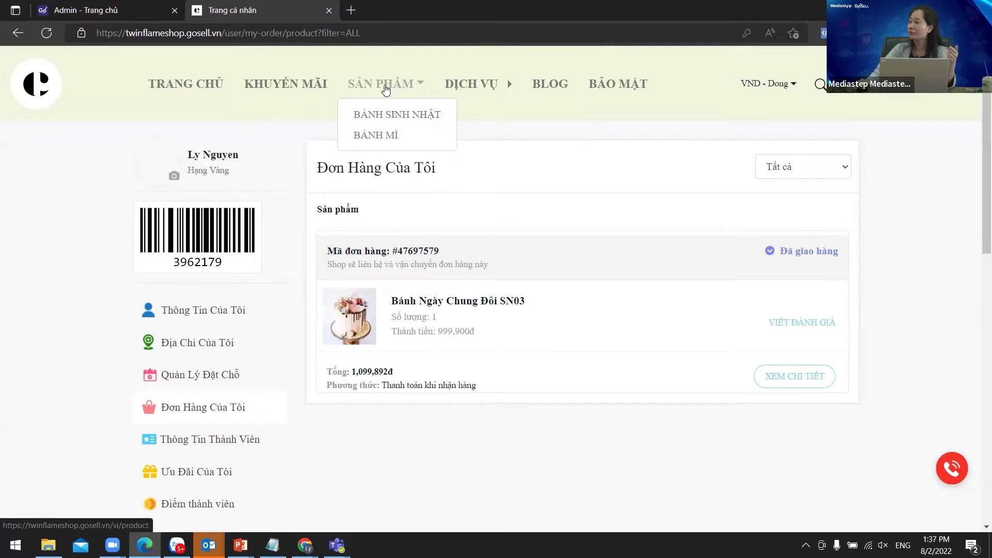
click(416, 118)
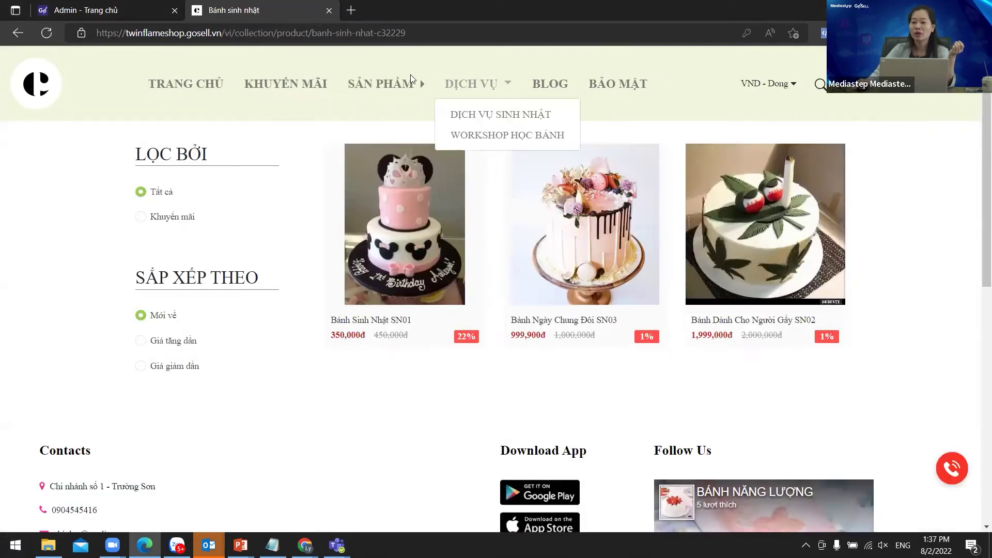
click(520, 286)
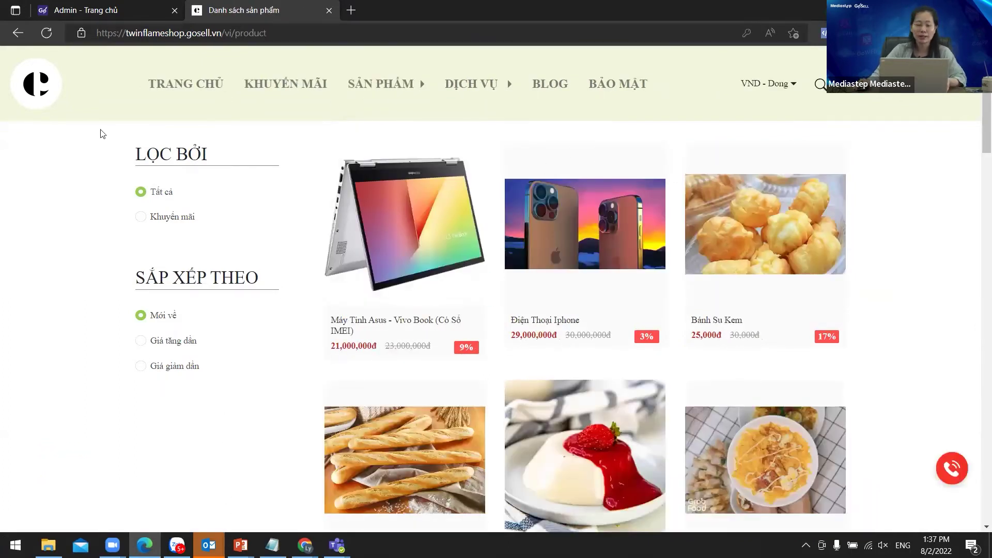
Open the product collections management page in GoSELL admin and minimize the chat widget.
click(100, 12)
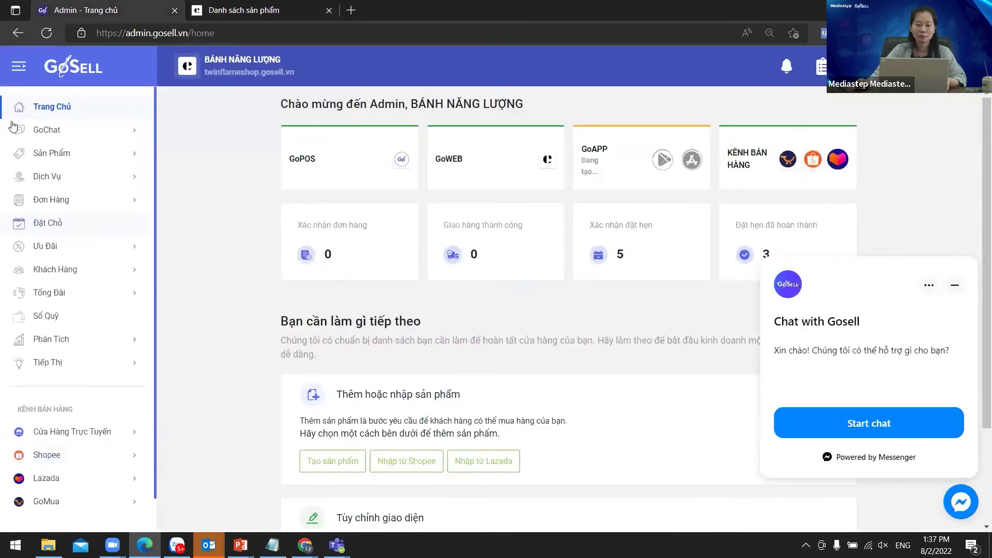
click(60, 153)
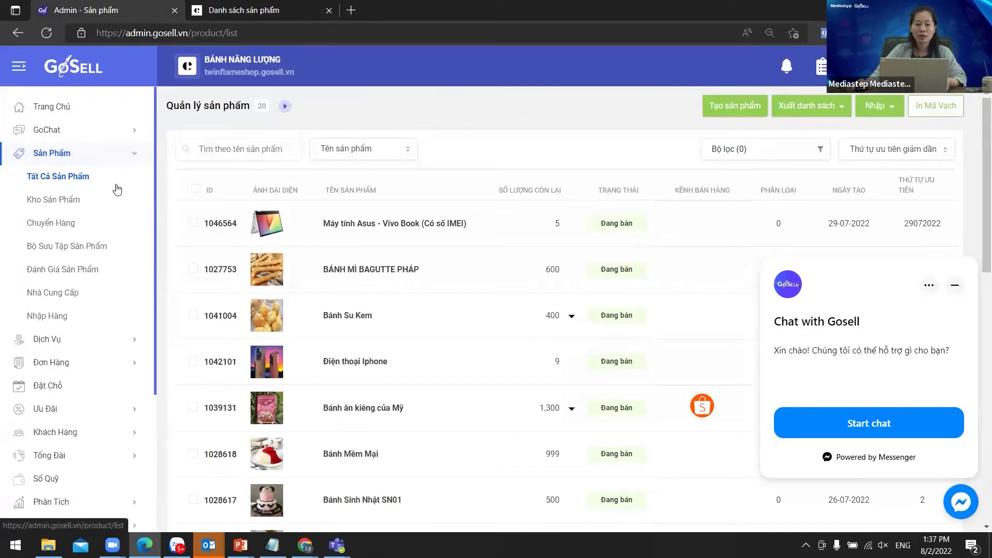
click(114, 250)
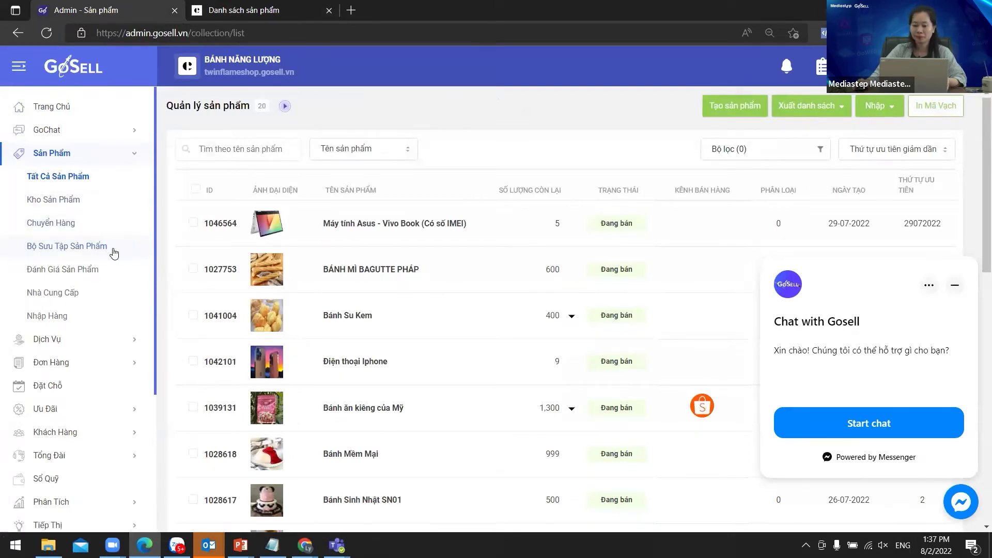
click(954, 288)
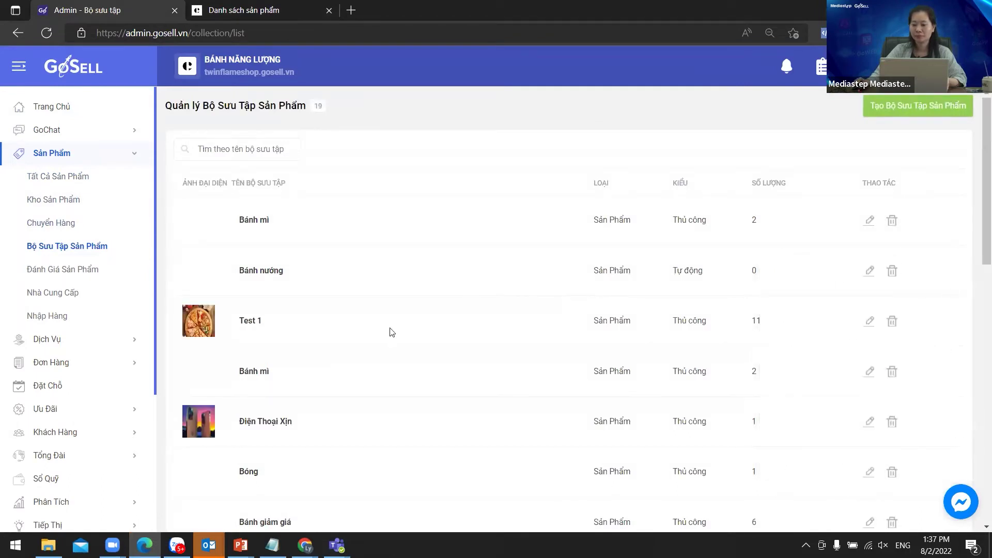
Start a new product collection of the automatic type (Tự động) with the condition that the product title contains "bánh".
click(916, 117)
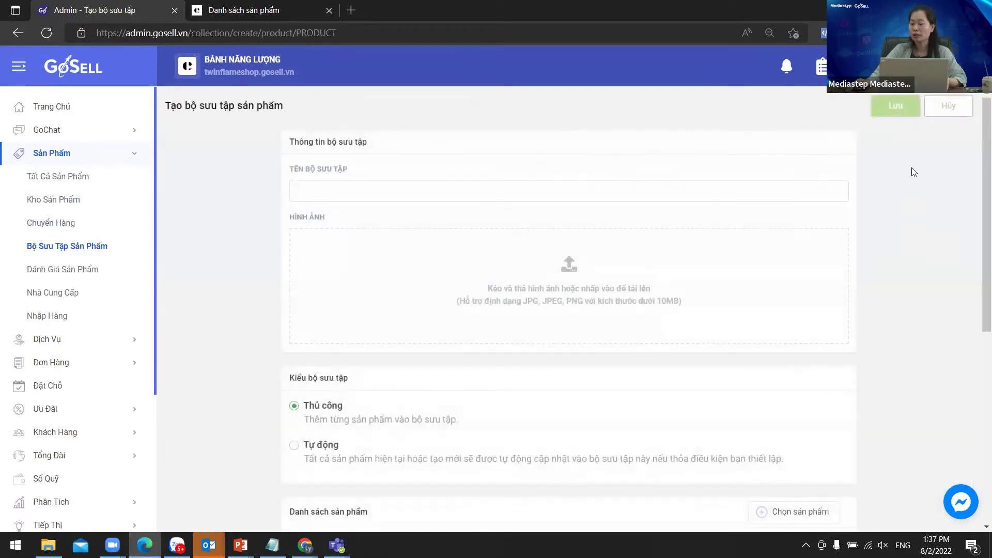
scroll(593, 321, down, 1)
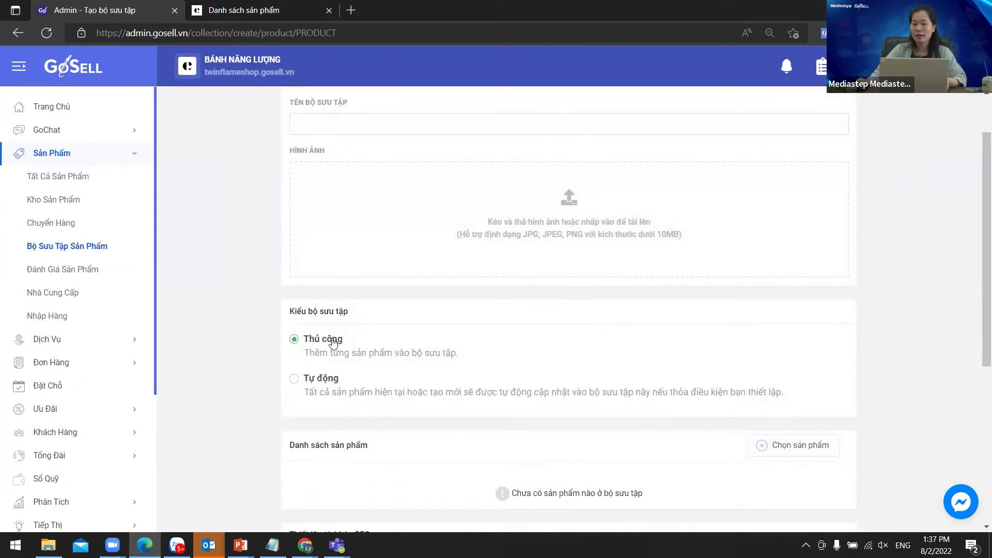
click(329, 383)
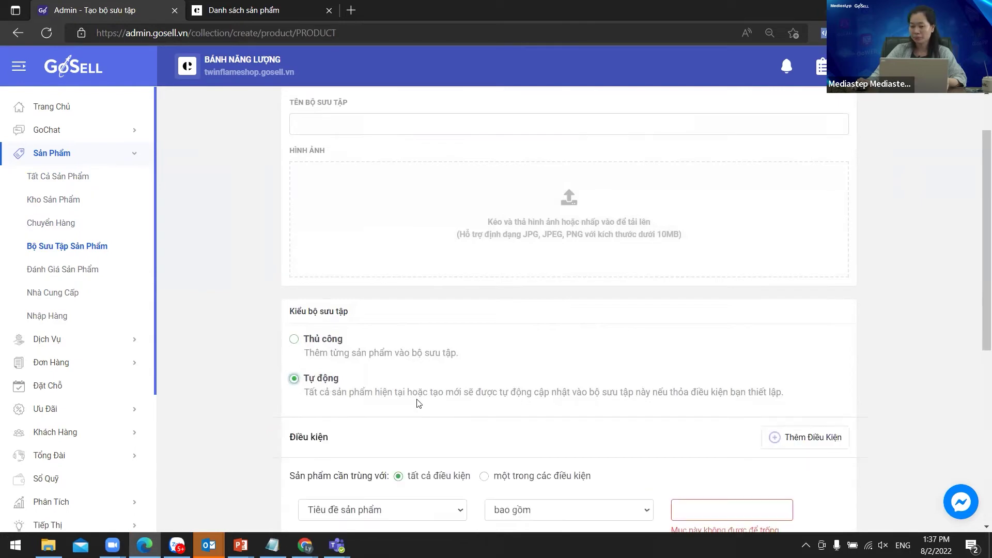
scroll(940, 336, down, 2)
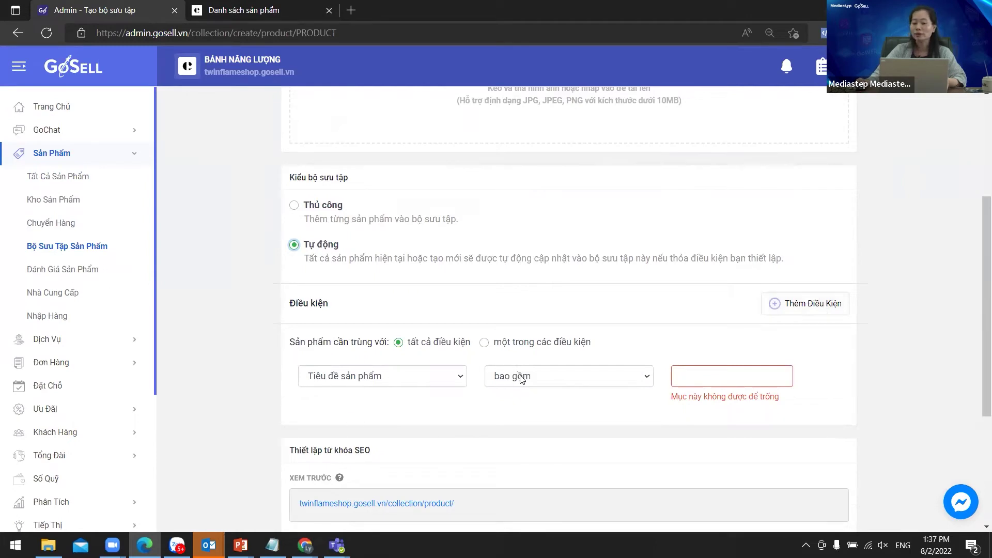
click(444, 382)
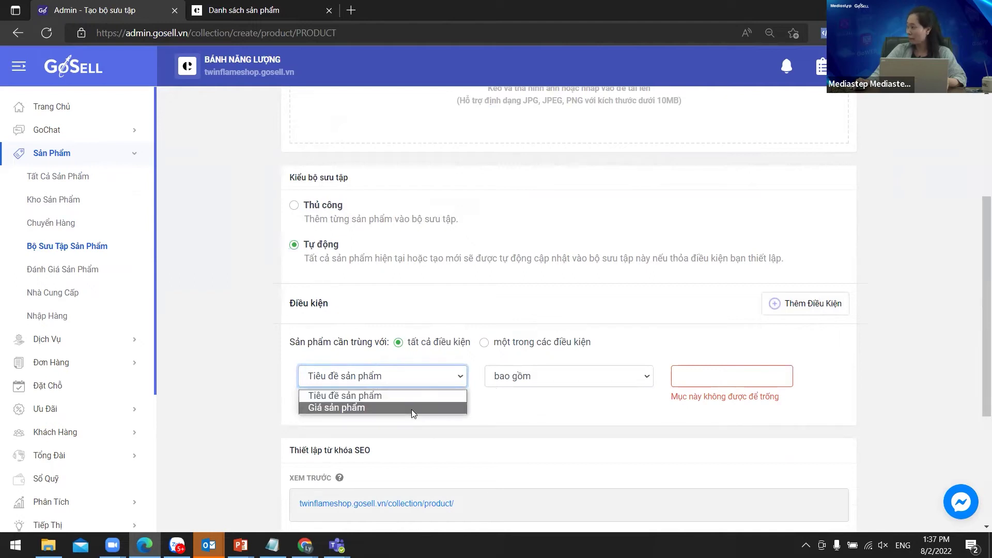
click(439, 394)
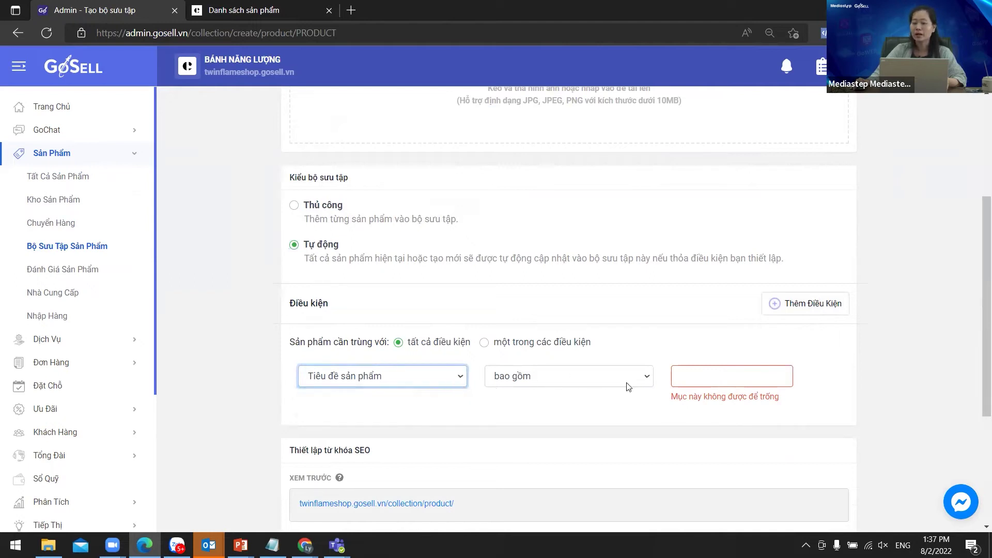
click(770, 376)
text(ba)
text(nh)
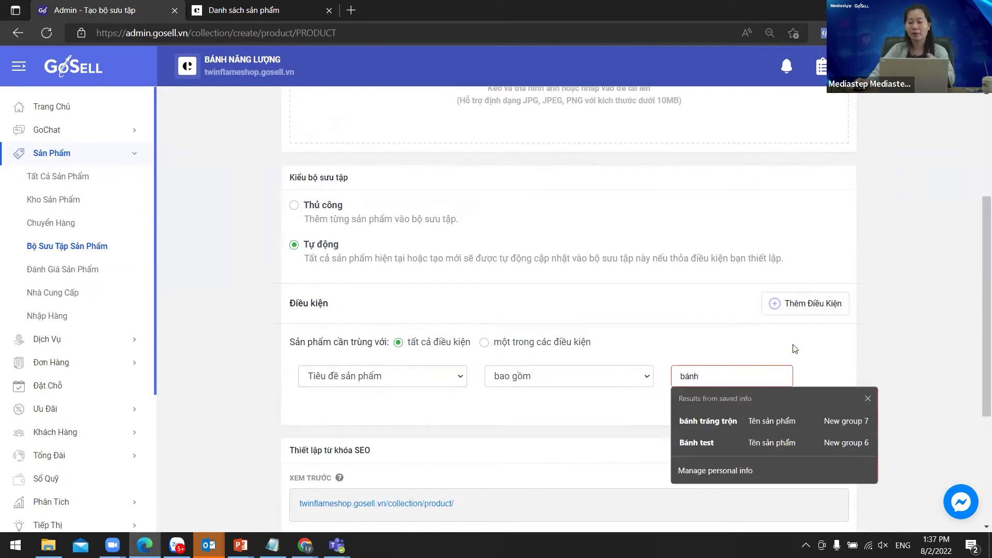
Name the new product collection "Bánh yêu thích".
scroll(518, 303, up, 4)
click(445, 190)
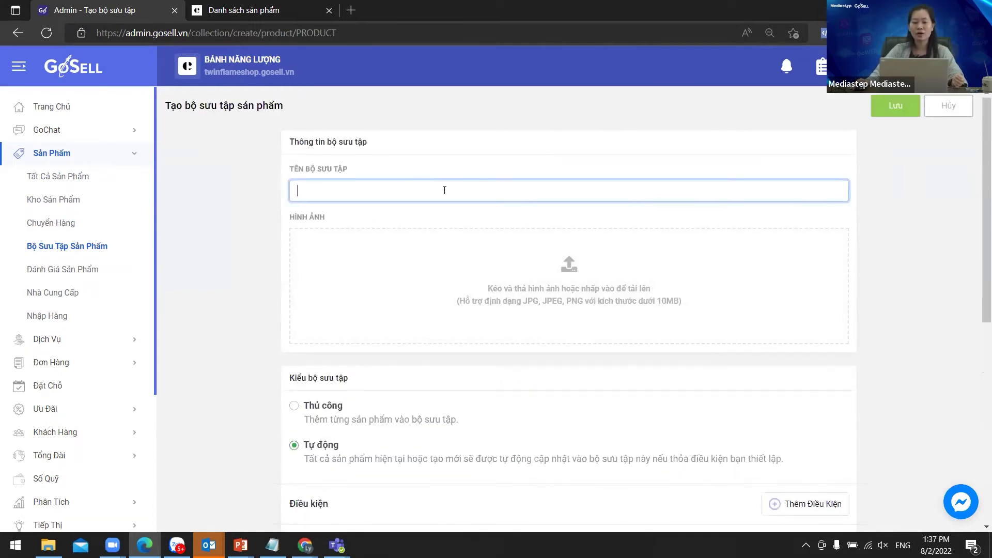
text(Bánh y)
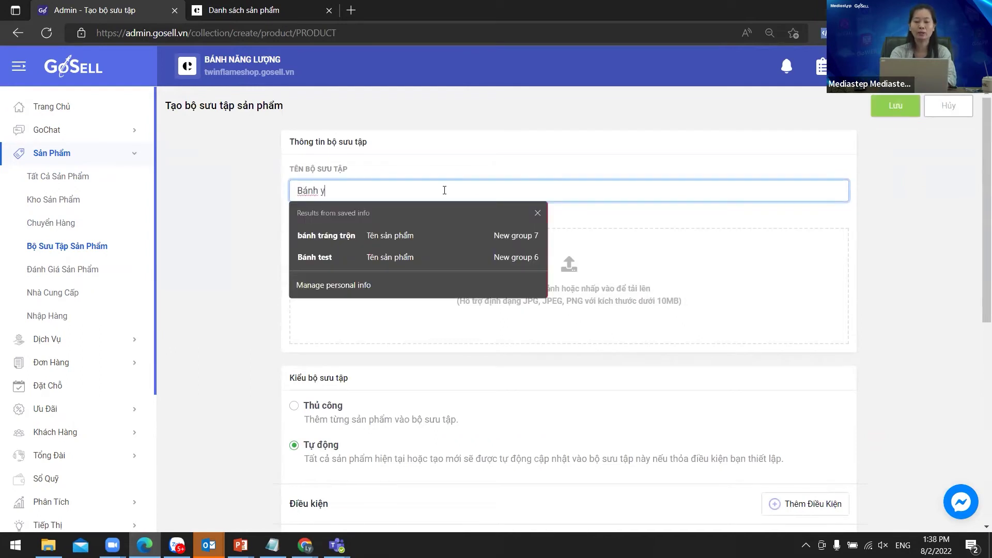
text(êu thich)
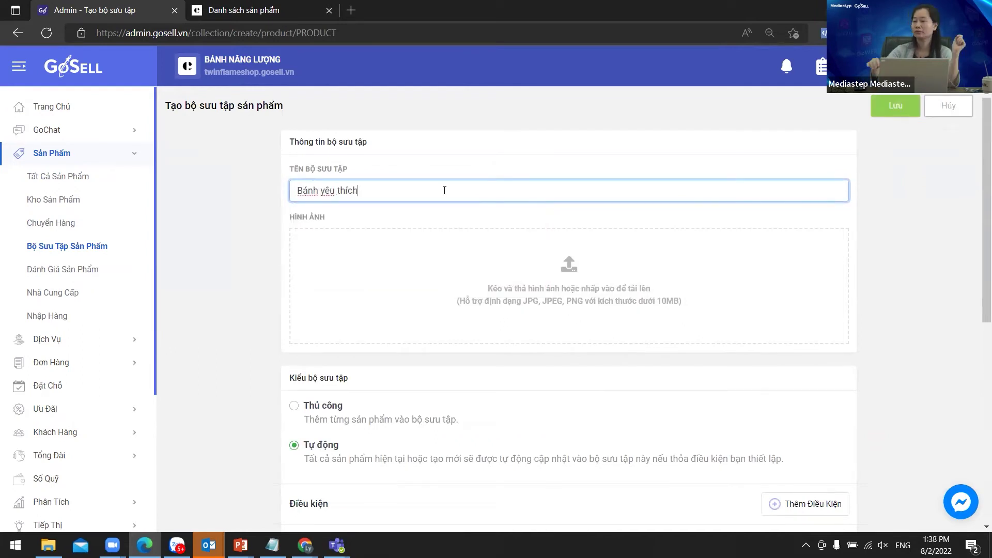
Upload the "bánh mochi" picture as the collection's image and save the collection.
click(618, 274)
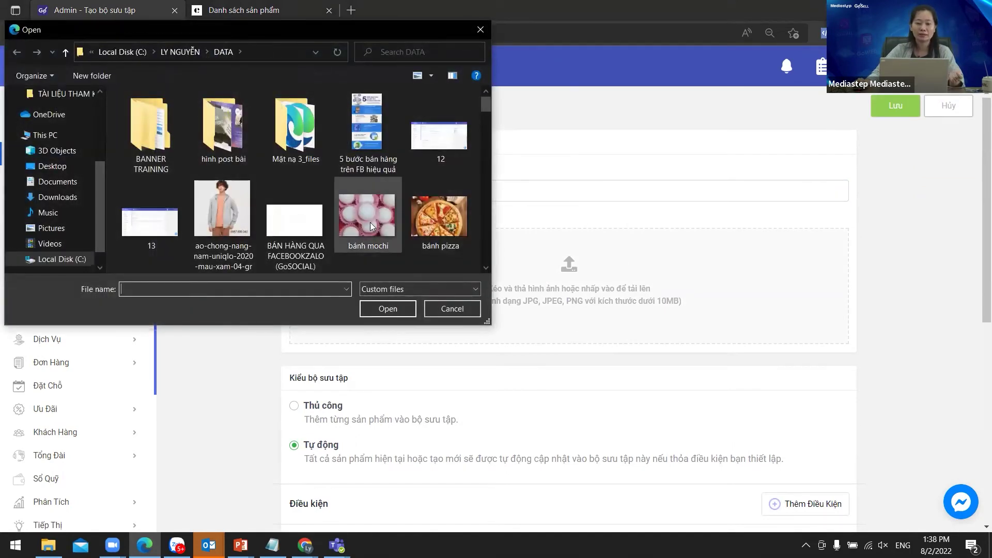
click(370, 221)
click(387, 309)
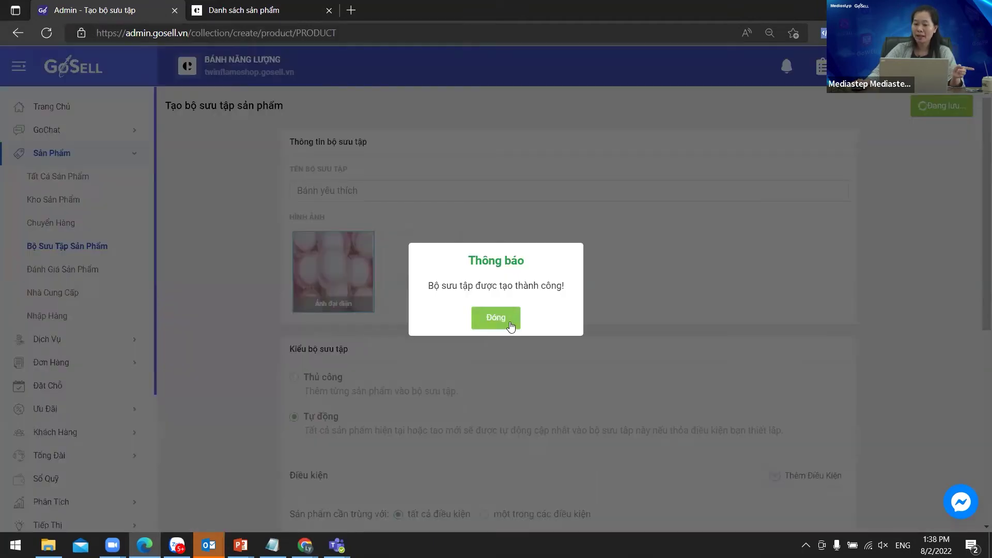
click(510, 325)
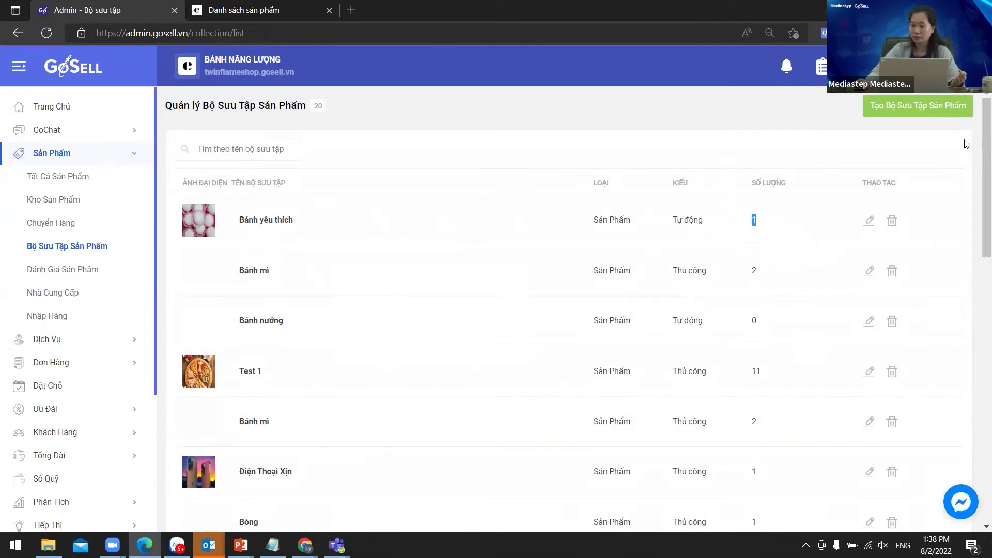
Start another product collection and name it "Bánh test".
click(925, 106)
click(412, 187)
text(Bánh te)
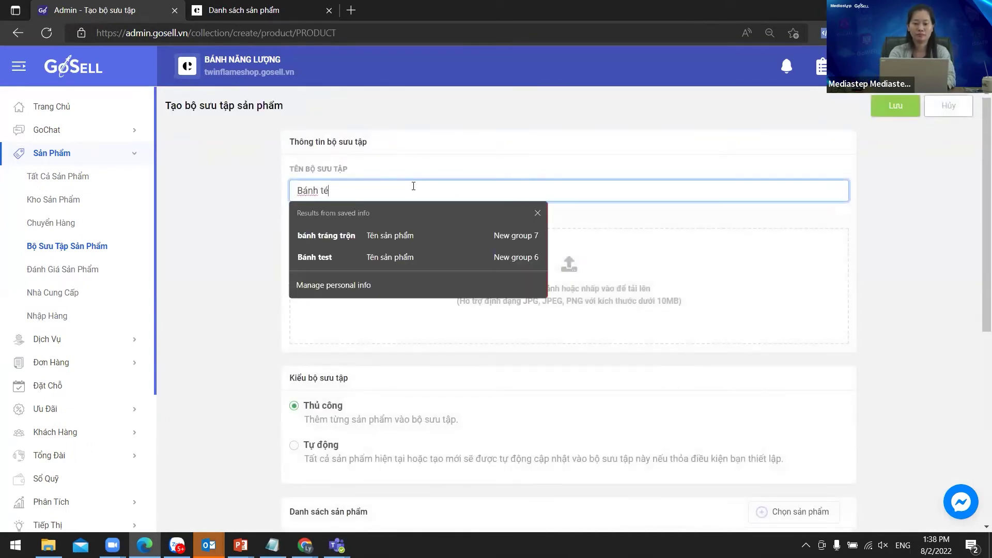
text(st)
click(545, 380)
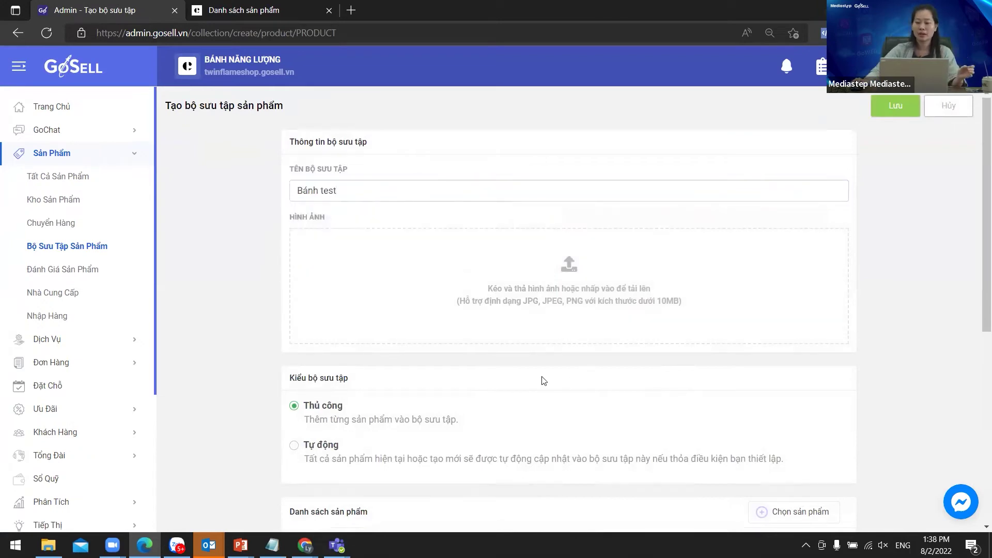
Add the first four listed products, from "Bánh ăn kiêng của Mỹ" to "Bánh Dành Cho Người Gầy SN02", to the manual collection.
scroll(545, 381, down, 4)
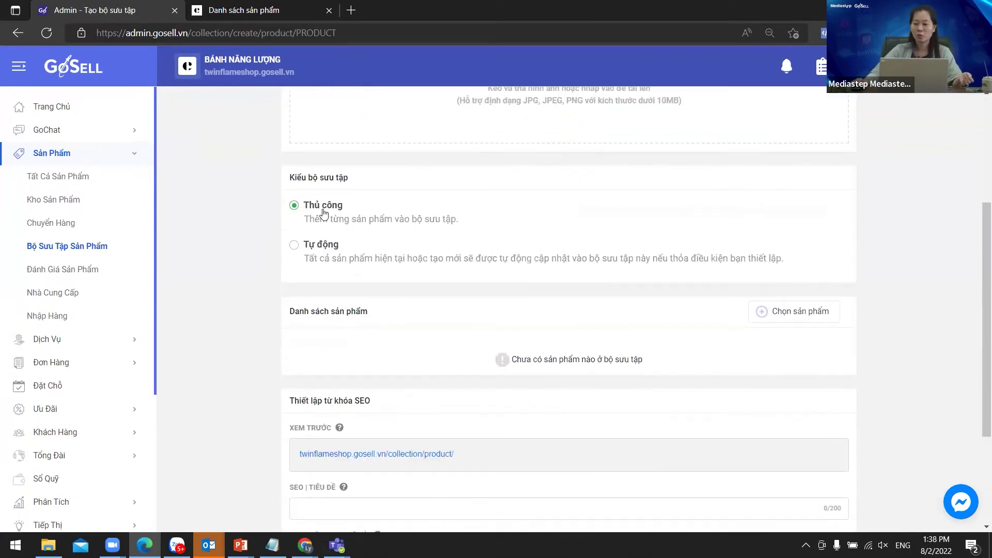
click(786, 318)
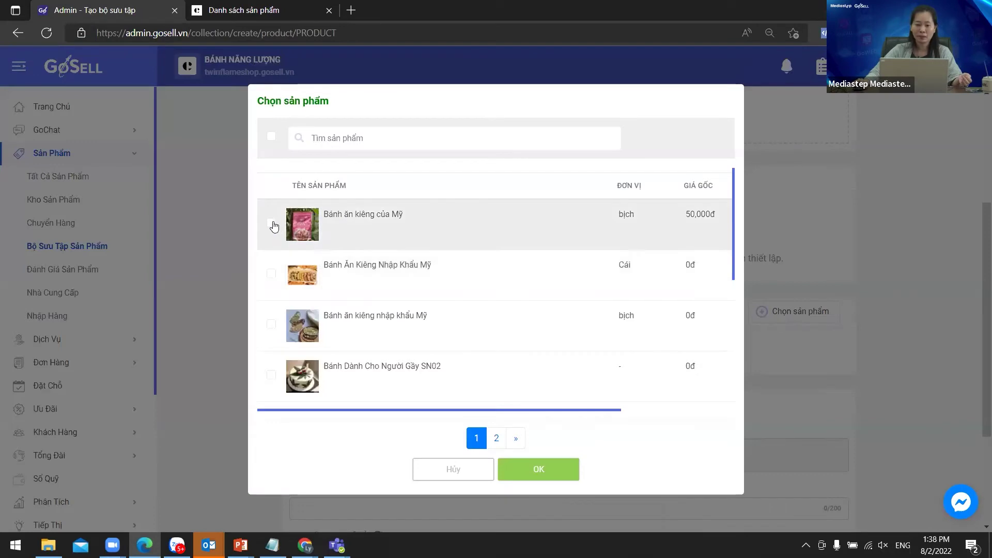
click(273, 224)
click(271, 274)
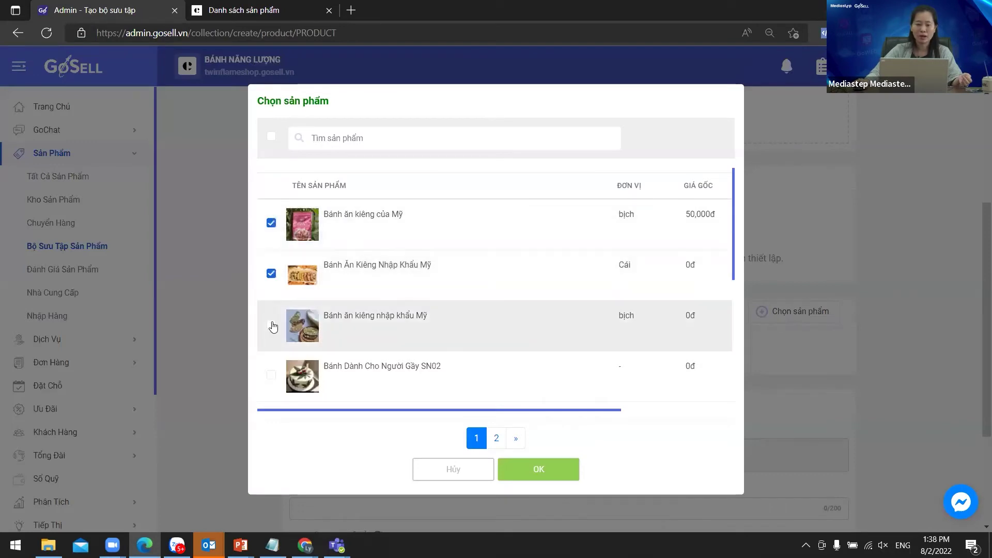
click(270, 325)
click(270, 373)
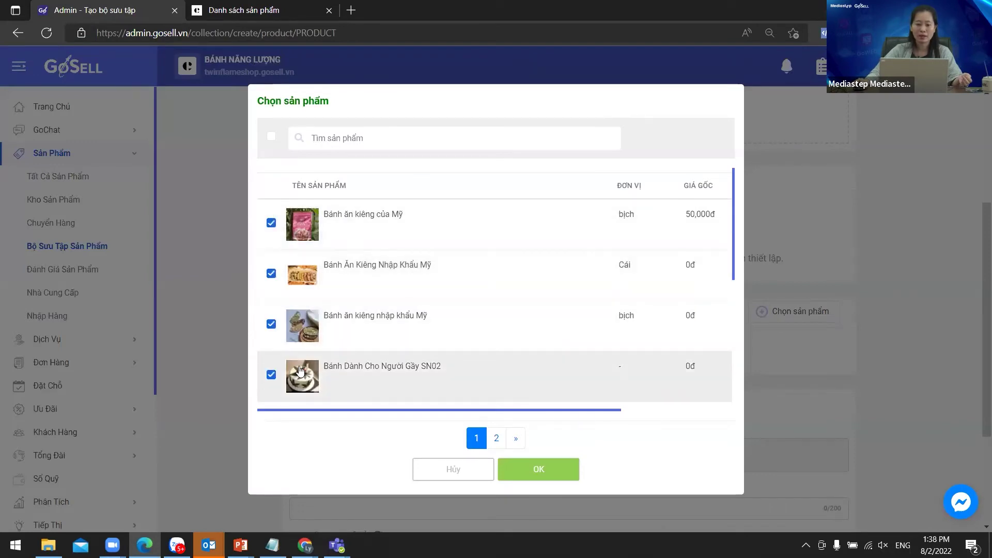
click(543, 473)
Set the display priorities of the four products in listed order to 3, 2, 4 and 1, with "Bánh Dành Cho Người Gầy SN02" first.
scroll(688, 322, down, 2)
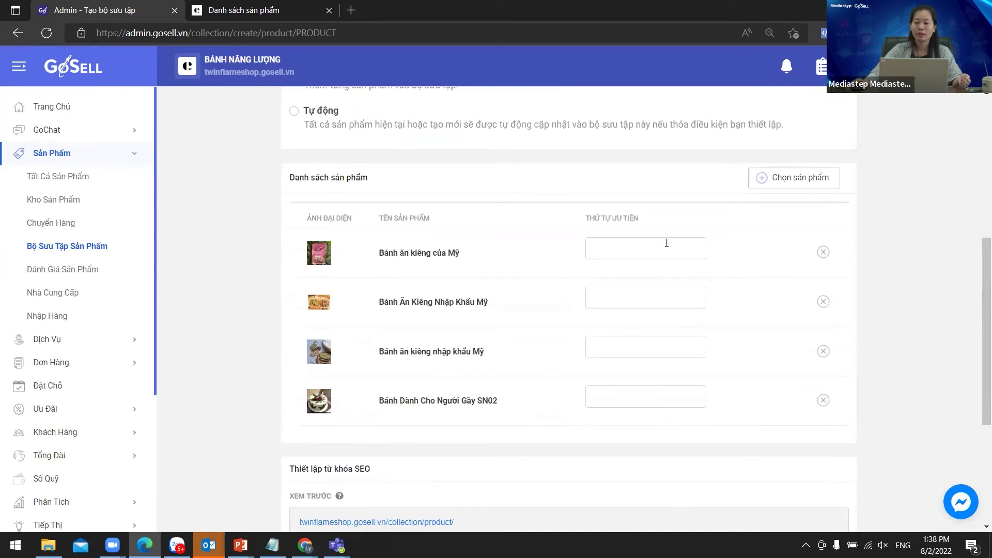
click(665, 401)
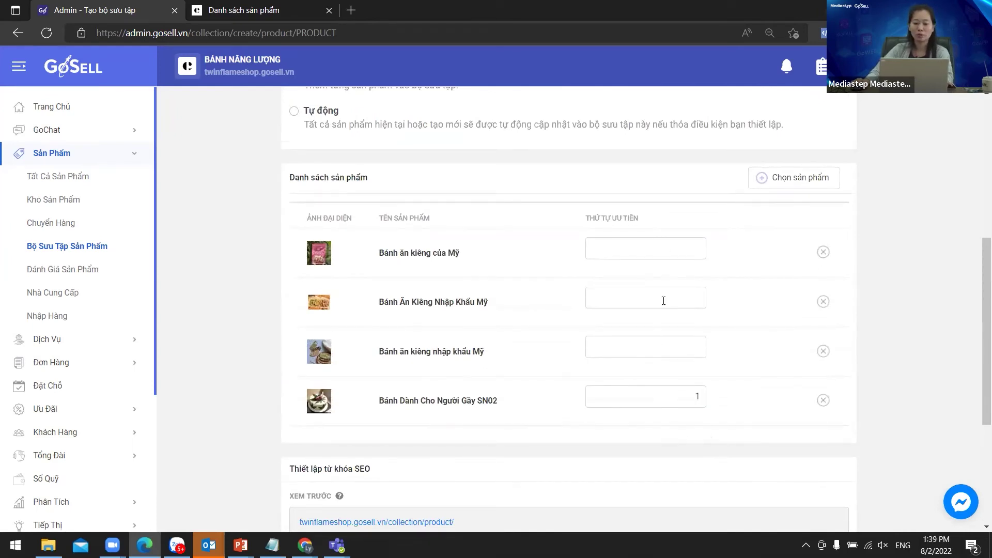
click(689, 245)
text(3)
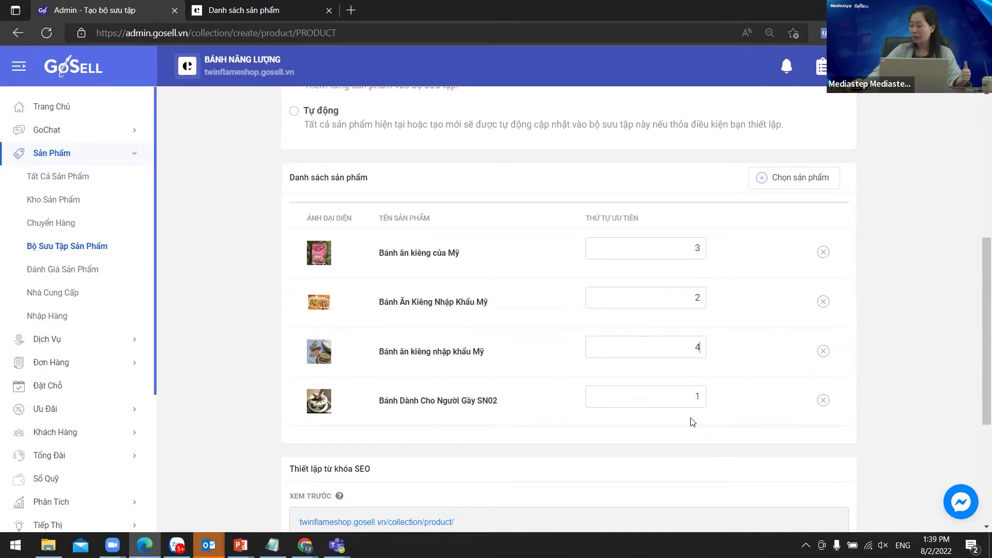
double_click(704, 401)
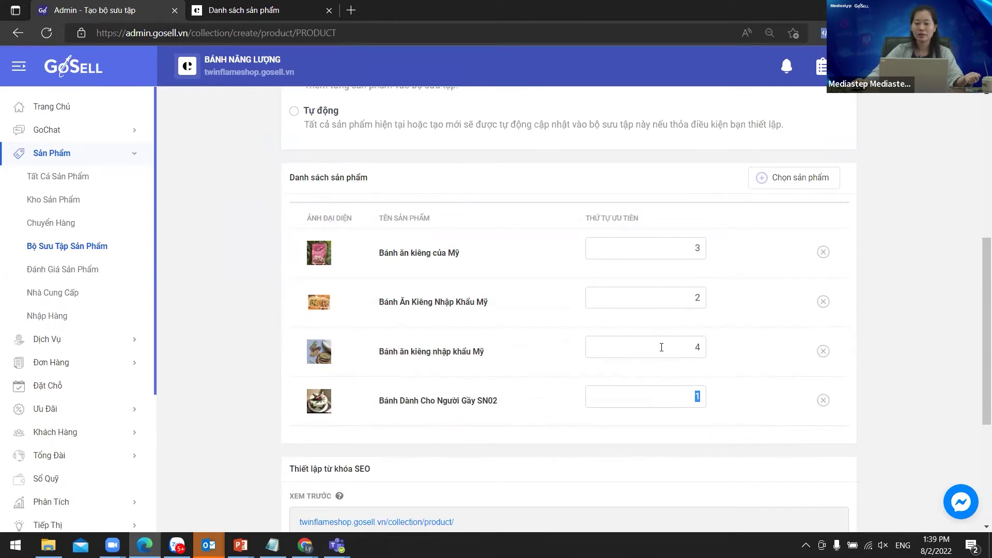
Save the "Bánh test" collection and dismiss the notice.
scroll(661, 347, up, 6)
scroll(899, 144, down, 8)
scroll(890, 185, up, 8)
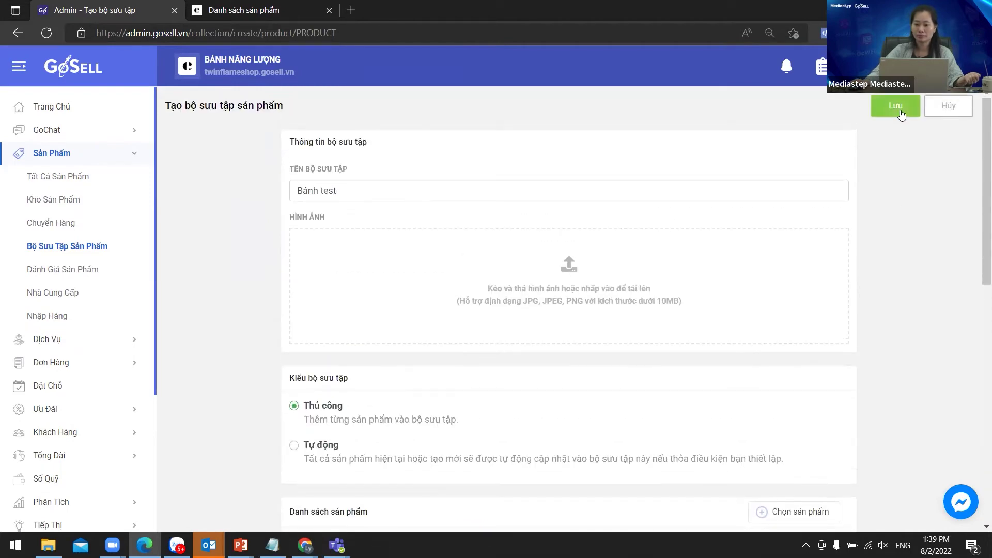
click(899, 111)
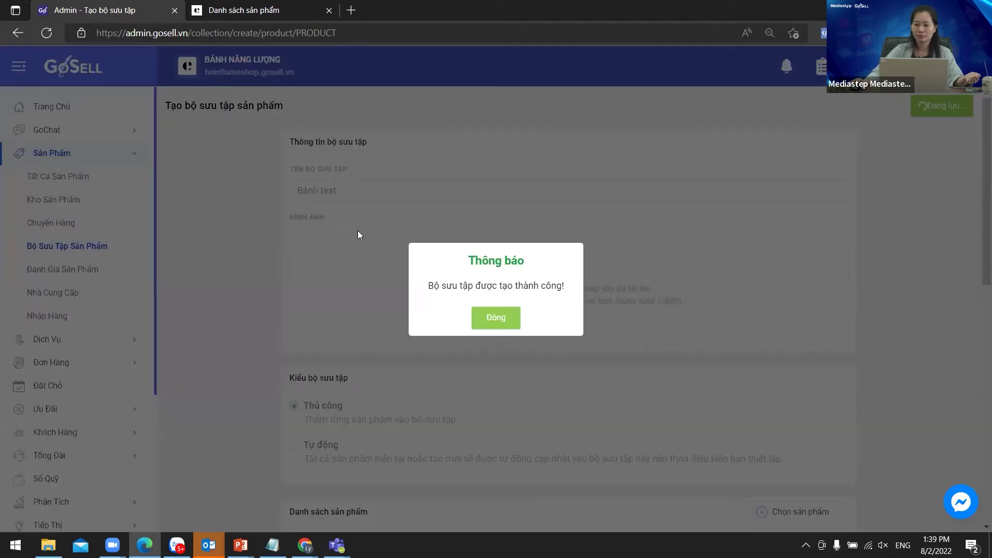
click(485, 323)
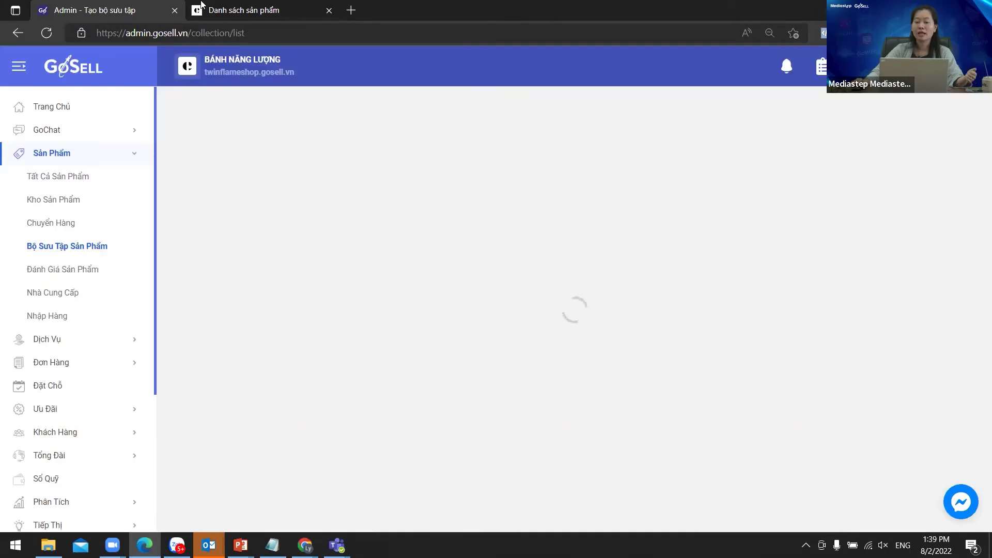
Check which entries the storefront's SẢN PHẨM menu contains, and return to the admin site.
key(ctrl+Tab)
mouse_move(405, 91)
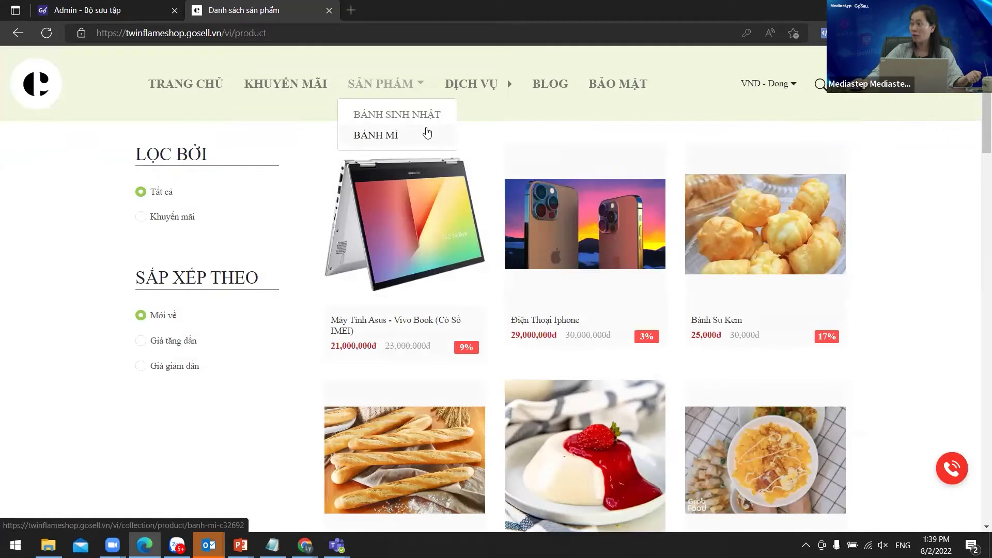
click(104, 10)
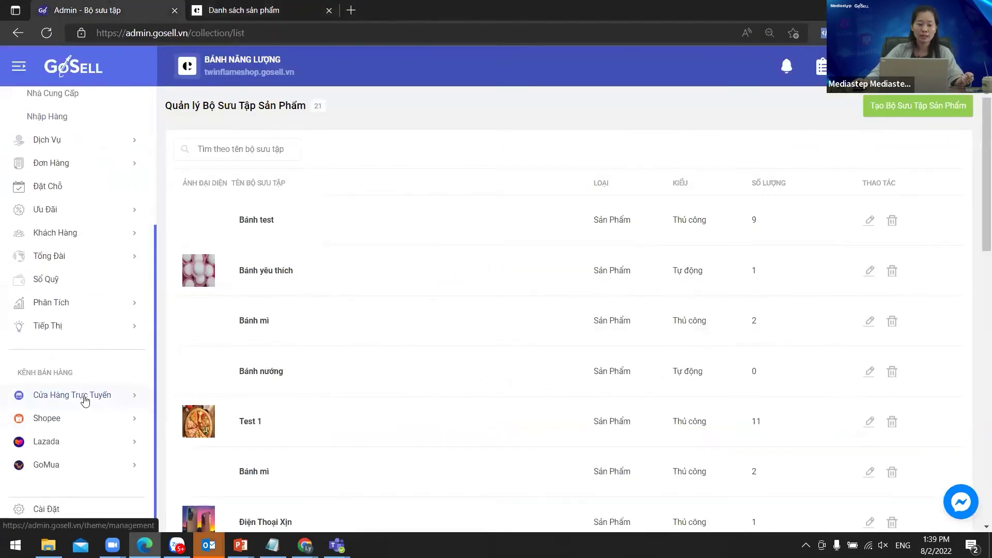
Open the online store's "Sản phẩm Ly" menu for editing and review its menu items.
click(84, 396)
click(46, 348)
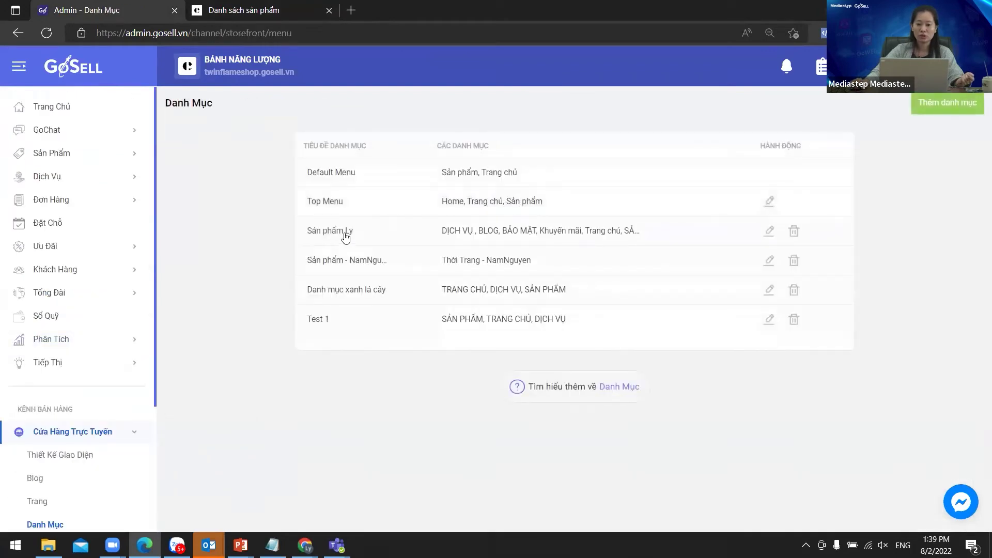
click(731, 230)
scroll(591, 367, down, 5)
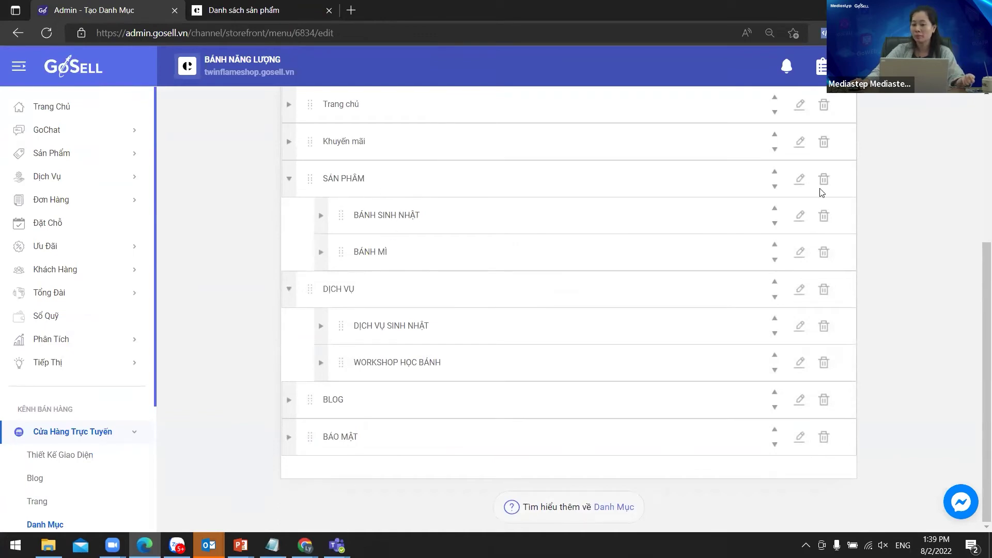
scroll(821, 193, up, 5)
Create a new menu item named "Bánh test" and link it to the product collection "Bánh test".
click(804, 262)
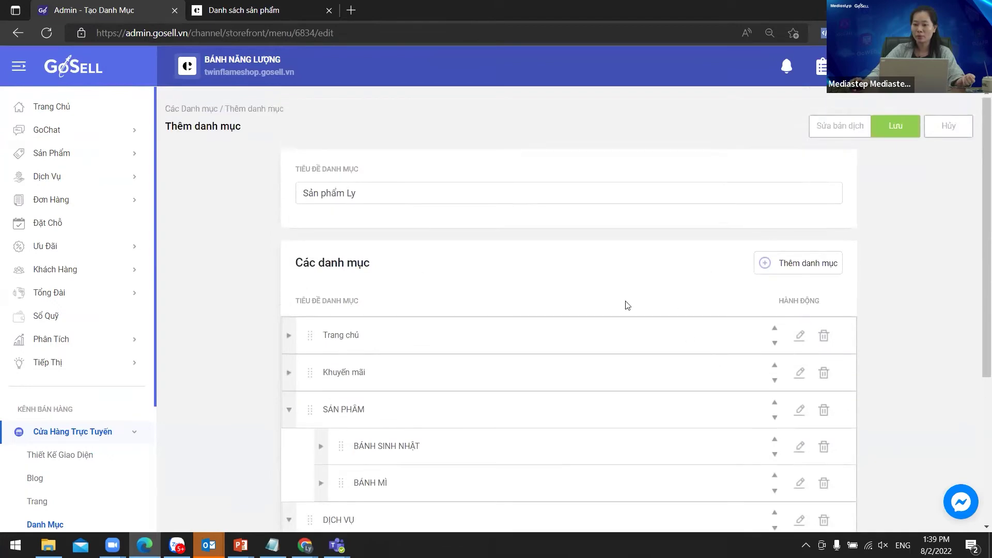
click(436, 240)
text(Ba)
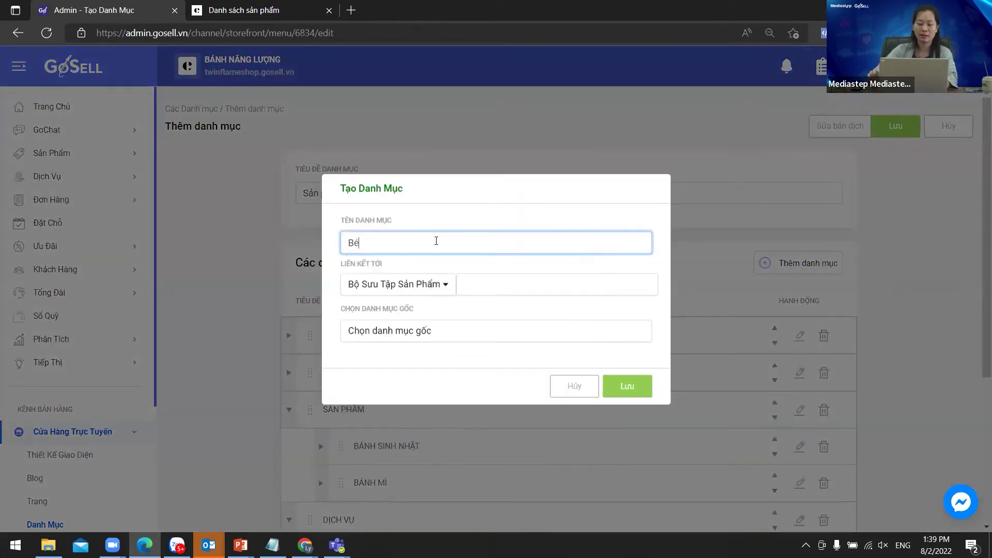
text(n)
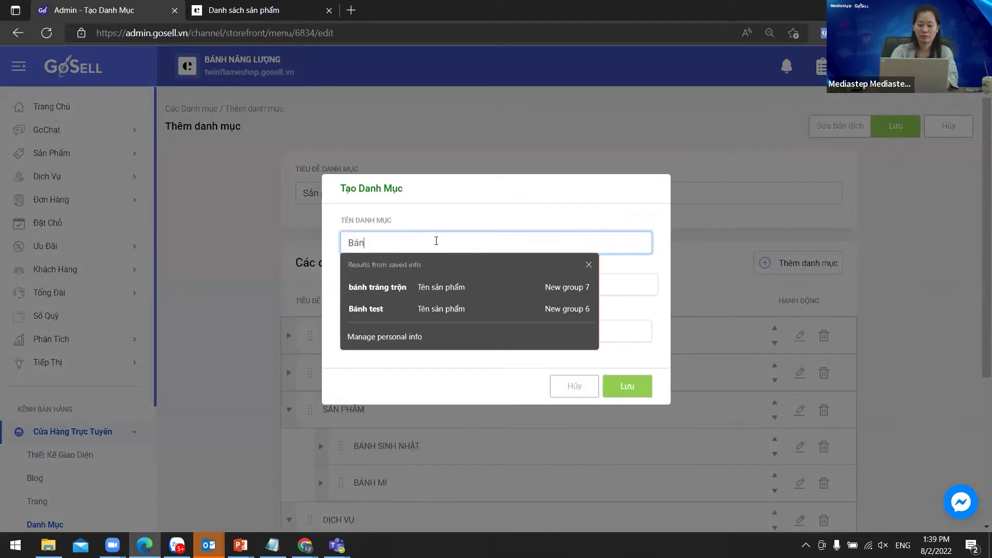
text(hs test)
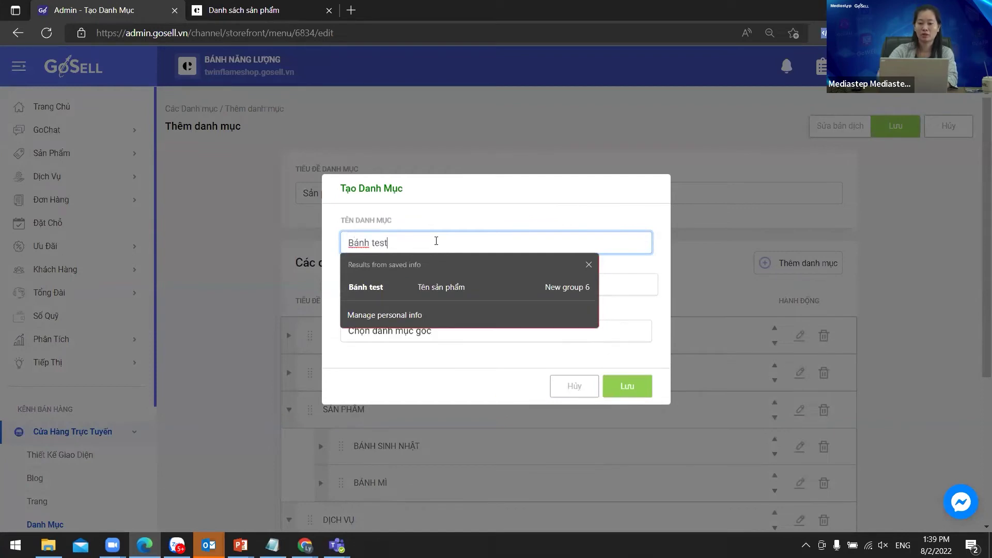
click(564, 193)
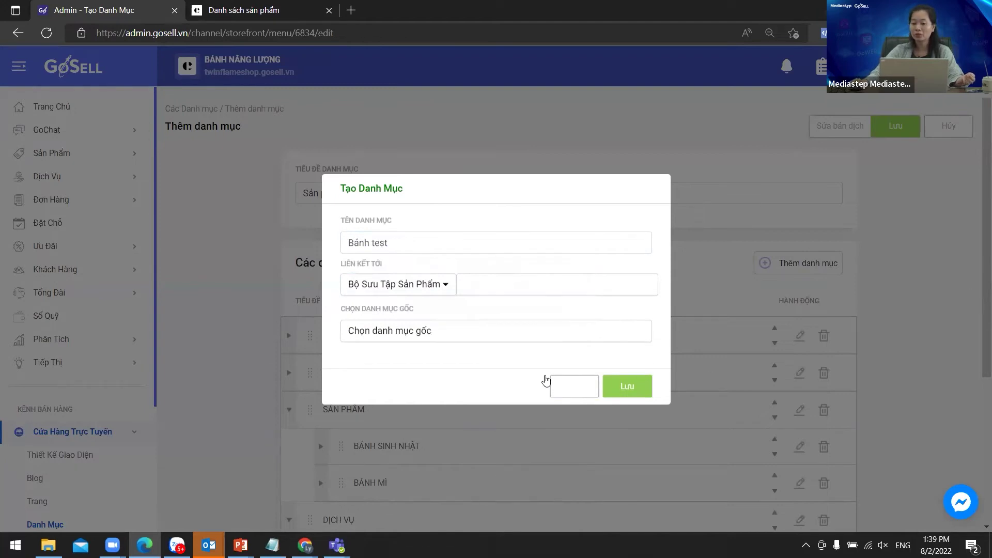
click(544, 296)
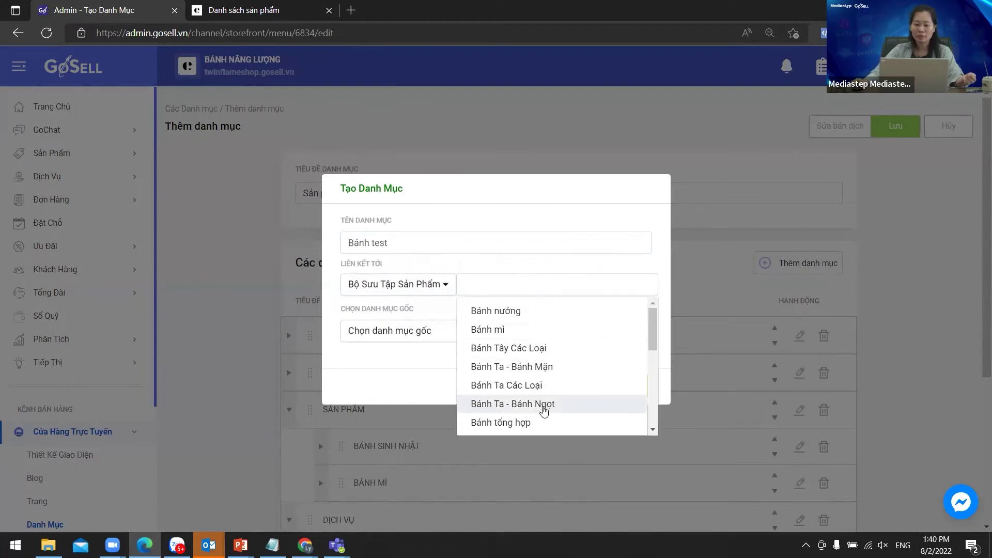
scroll(544, 408, down, 2)
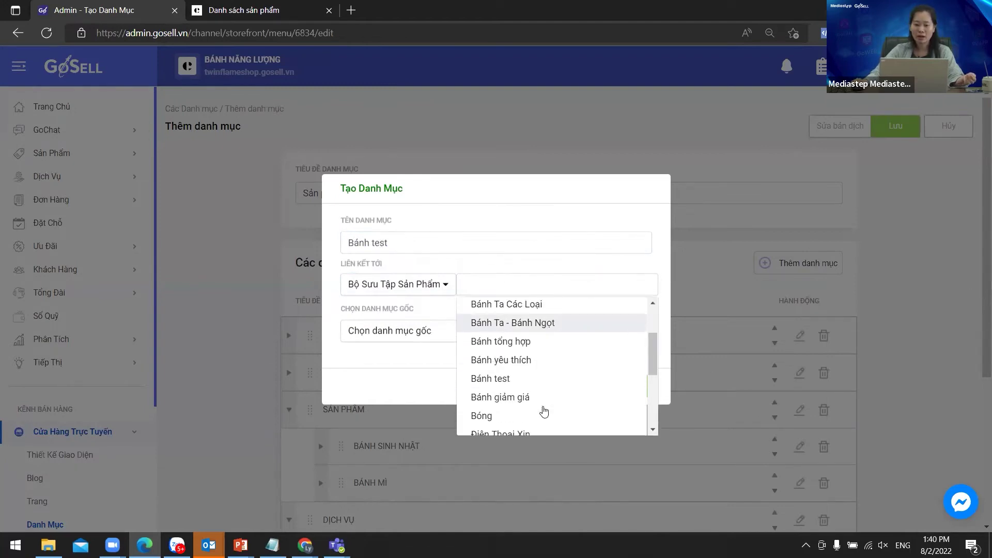
click(536, 378)
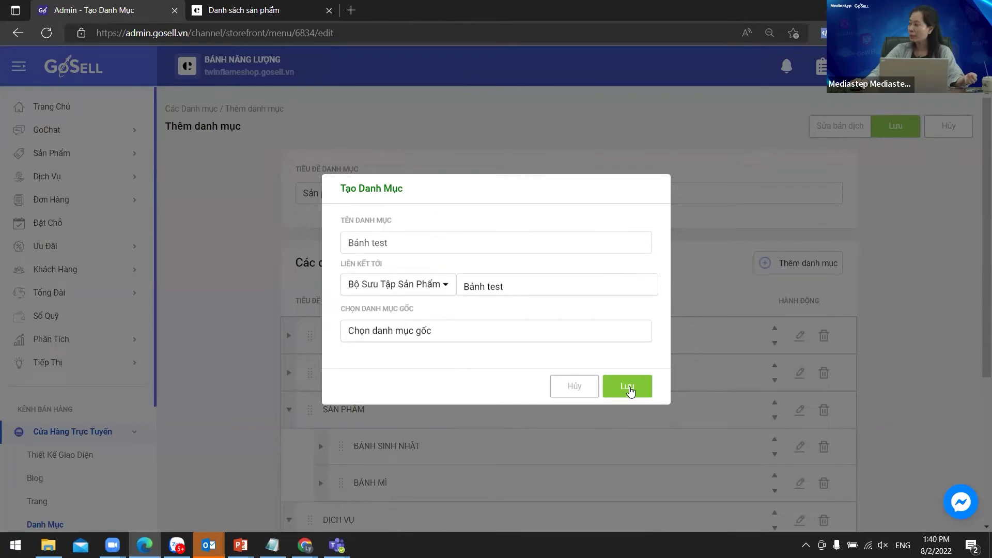
Place the new menu item under the parent SẢN PHẨM and save both the item and the menu.
click(539, 342)
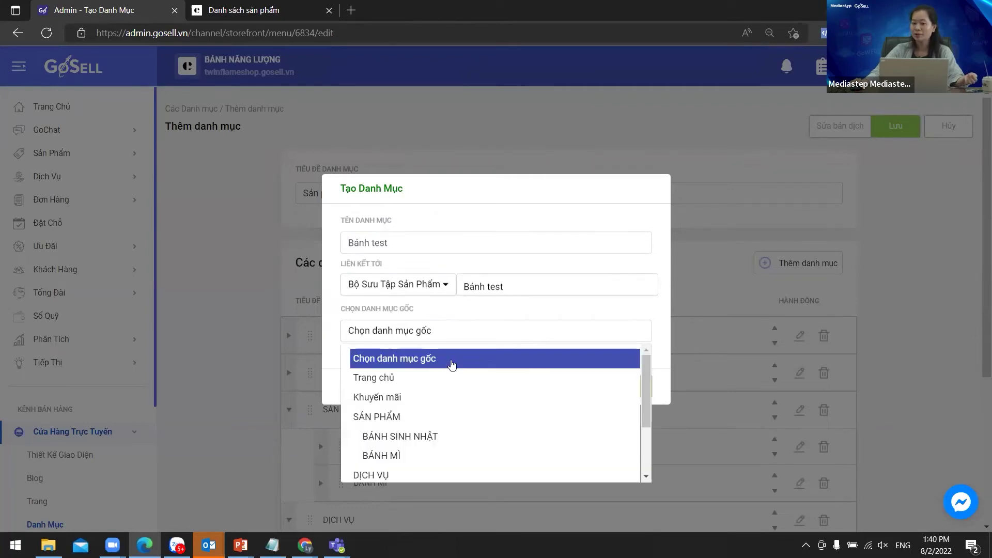
click(422, 414)
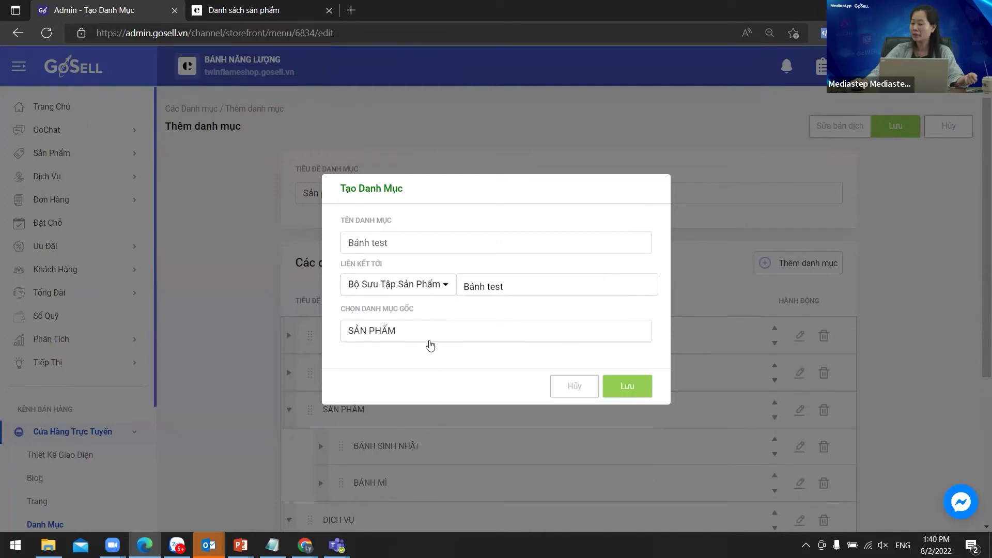
click(633, 391)
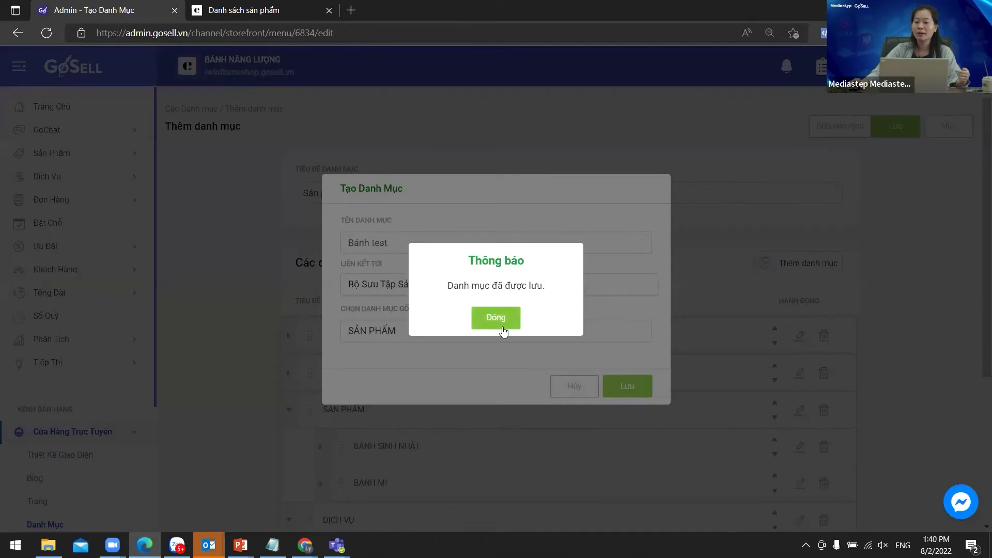
click(499, 323)
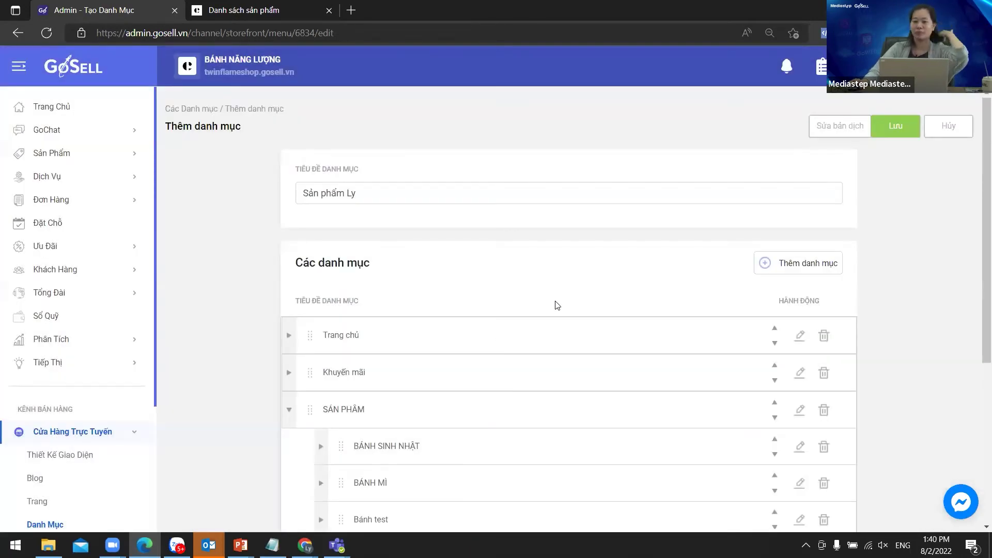
click(894, 126)
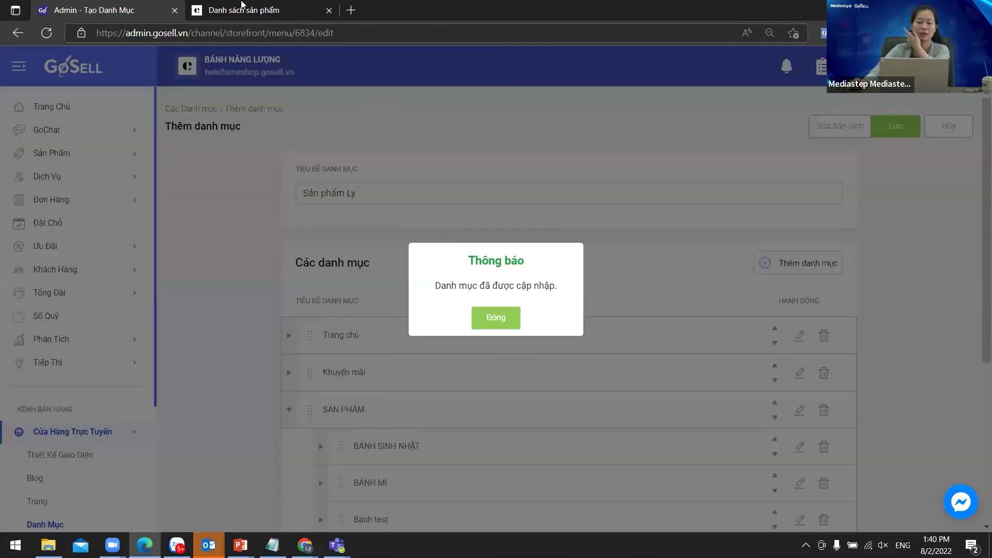
Open the "Bánh test" collection from the storefront's SẢN PHẨM menu and examine the order of its products.
click(248, 11)
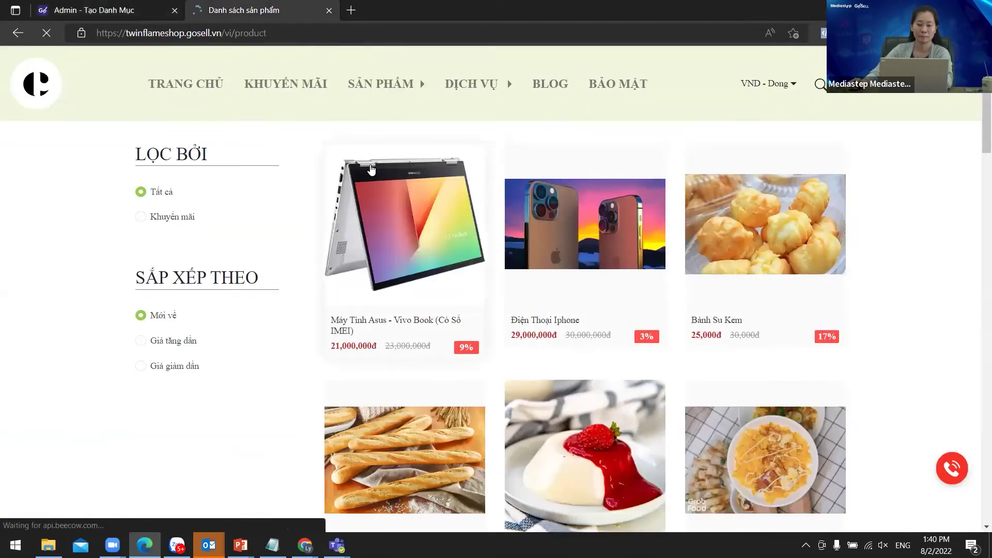
mouse_move(379, 97)
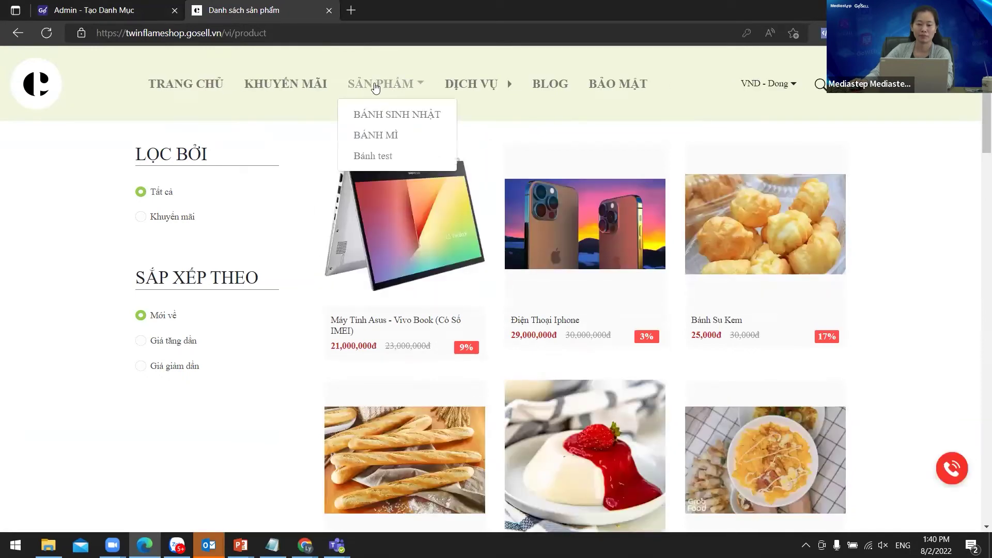
click(384, 157)
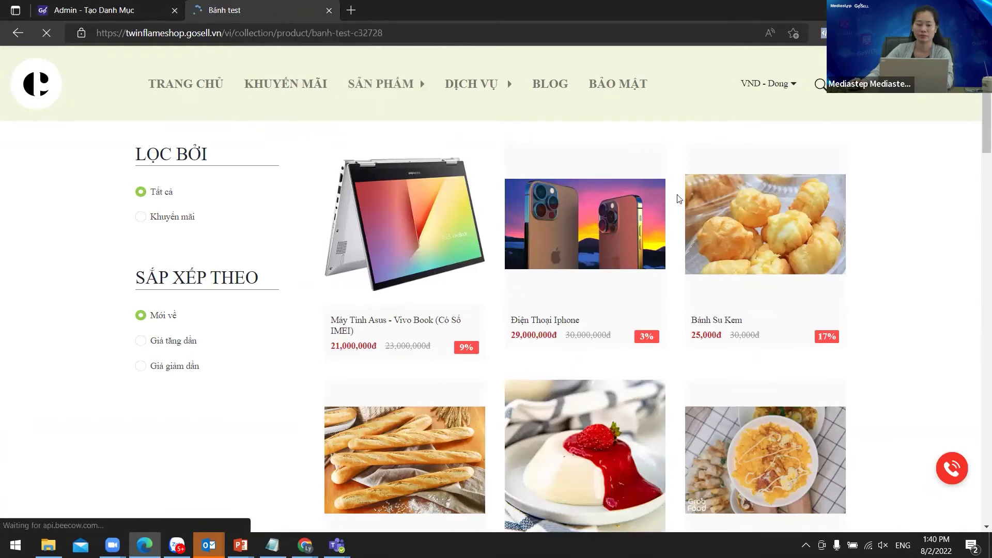
scroll(808, 347, down, 1)
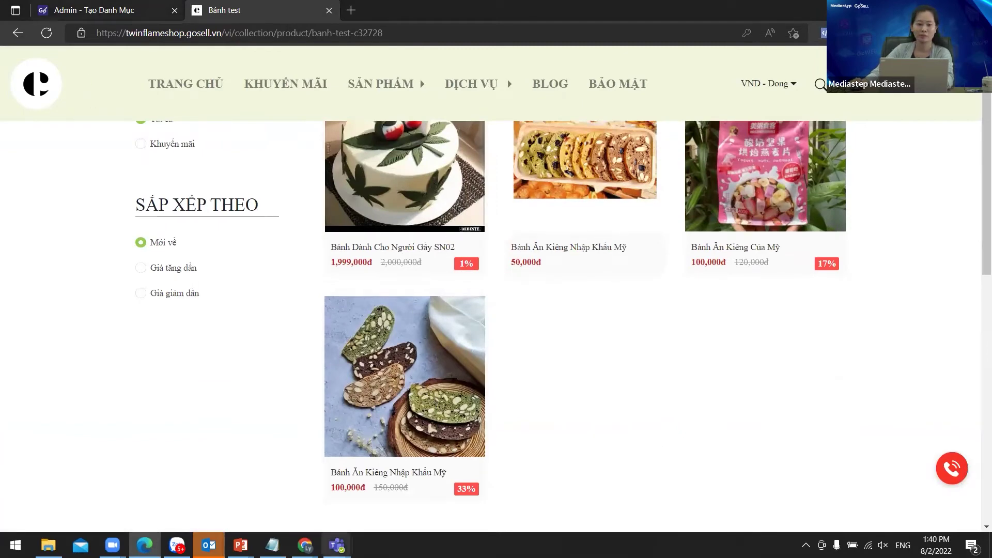
Switch to the PowerPoint slide show and advance from the SEO settings slide to the one on naming branded products.
mouse_move(241, 545)
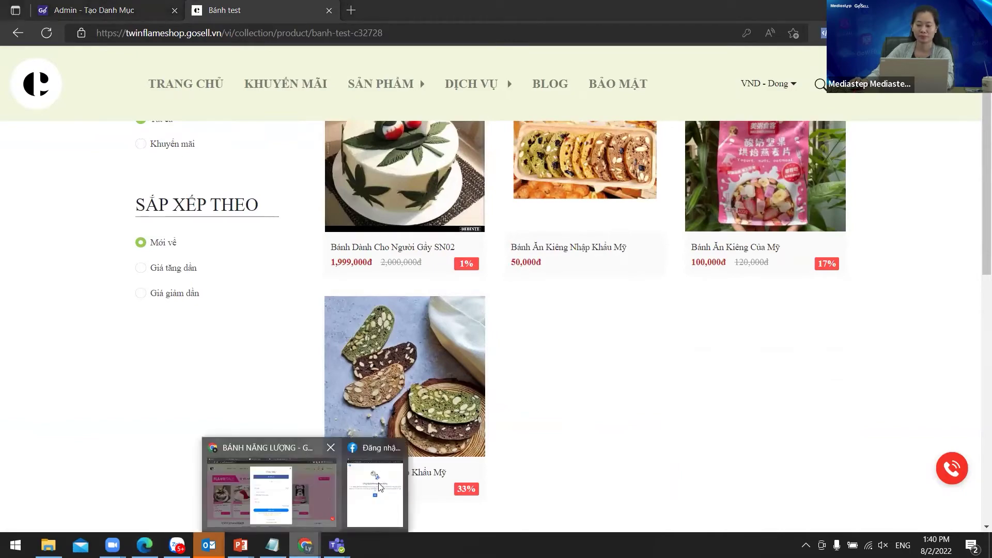
click(374, 502)
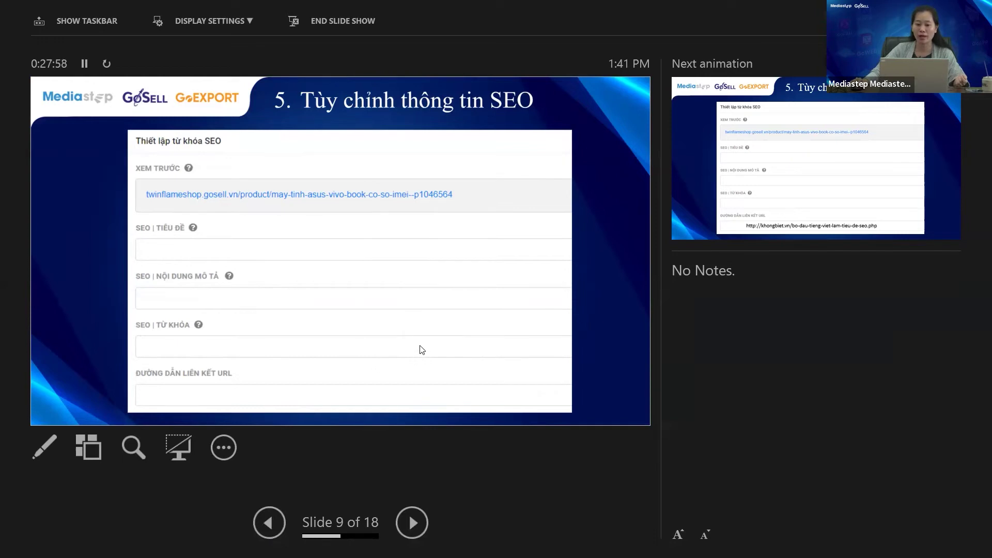
click(452, 333)
click(450, 331)
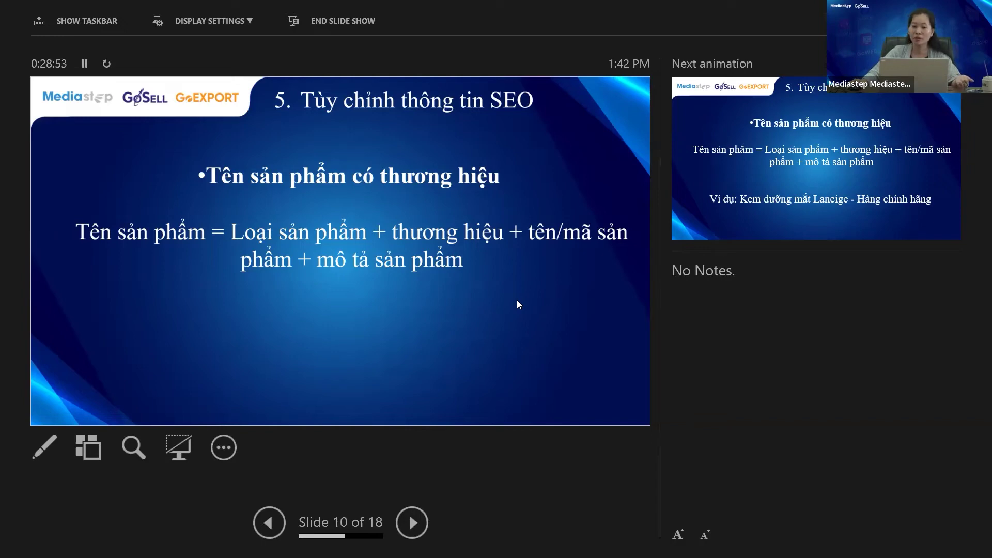
Advance the slide show through the product naming examples to the section 6 slide on creating policy and introduction pages.
click(628, 349)
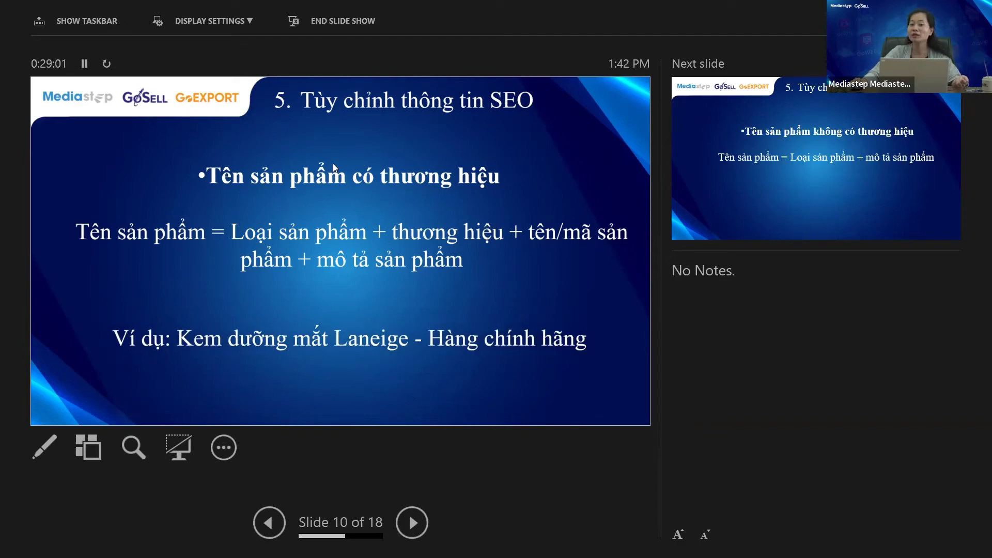
click(521, 275)
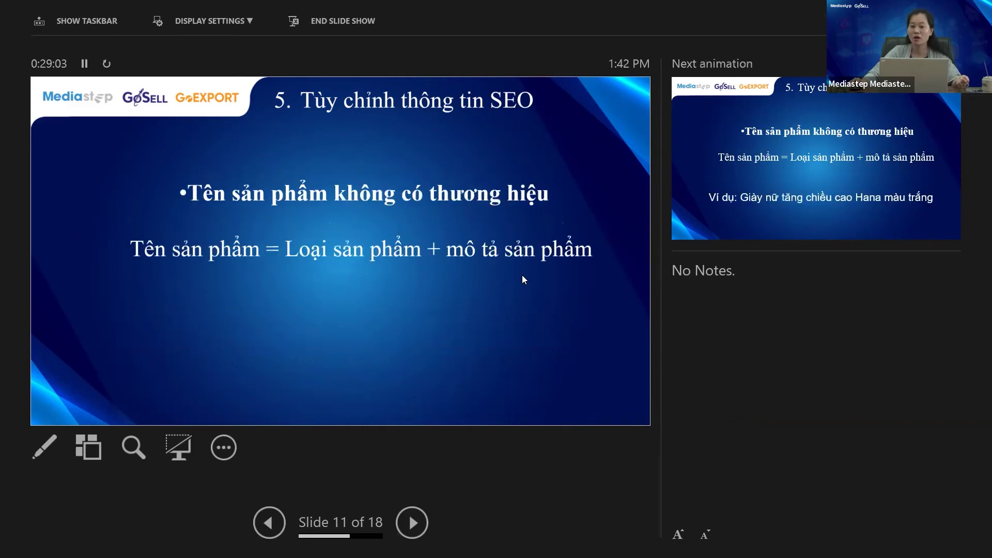
click(550, 351)
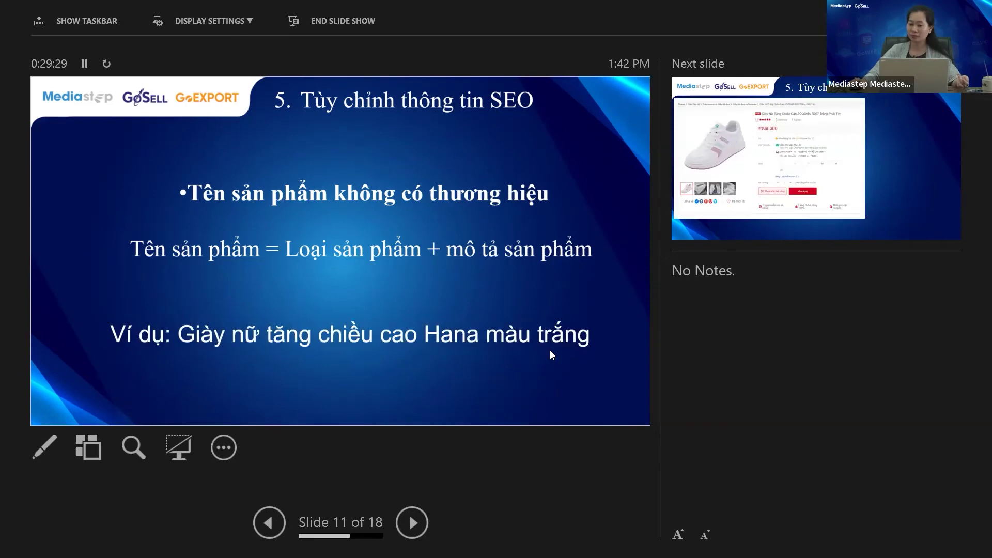
click(550, 352)
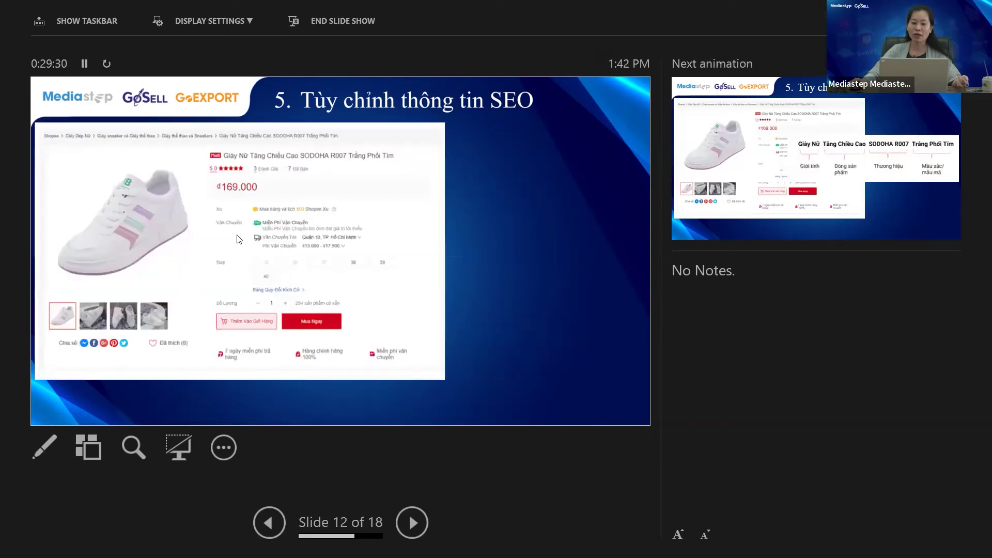
click(328, 242)
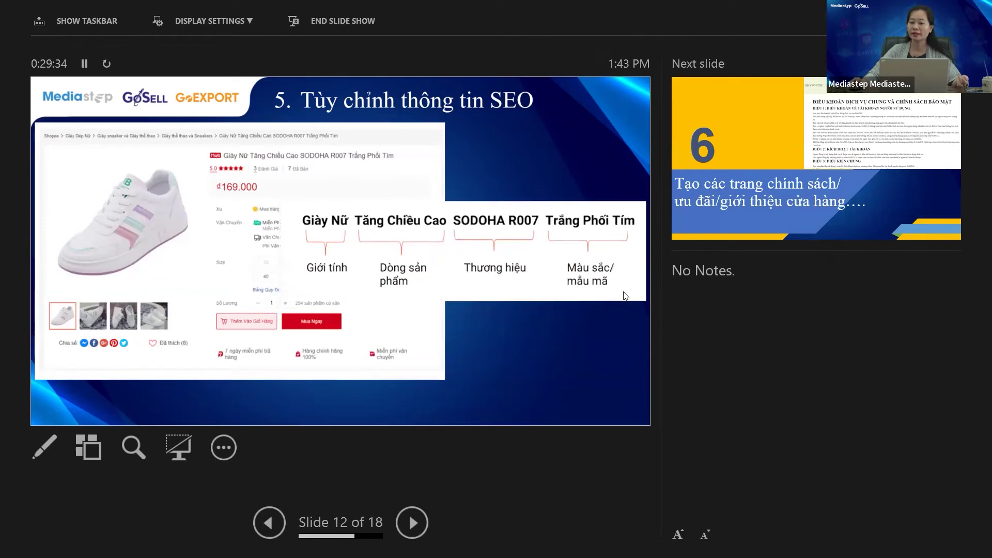
click(574, 291)
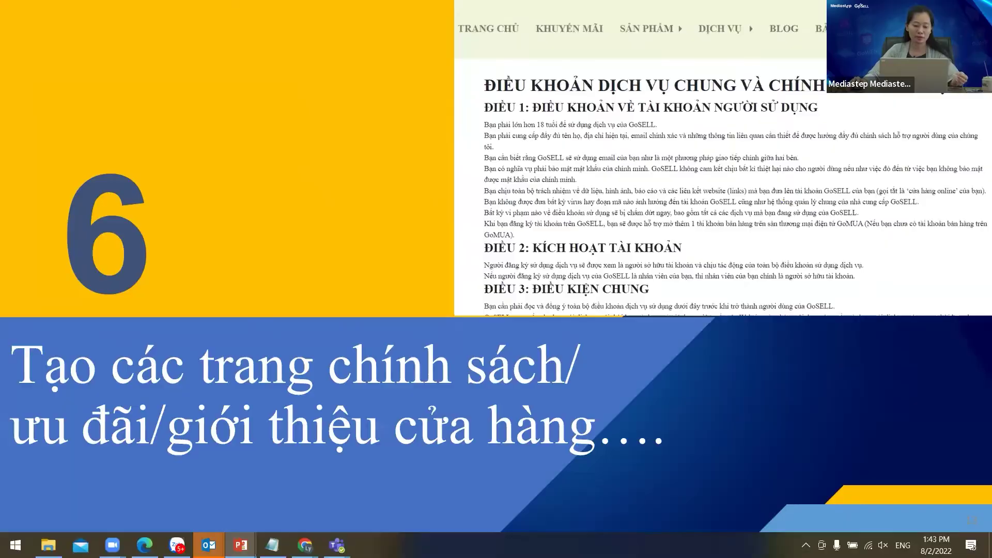
Switch to the GoSELL admin in Edge, open the product BÁNH MÌ BAGUTTE PHÁP for editing and view its SEO keyword settings.
key(alt+Tab)
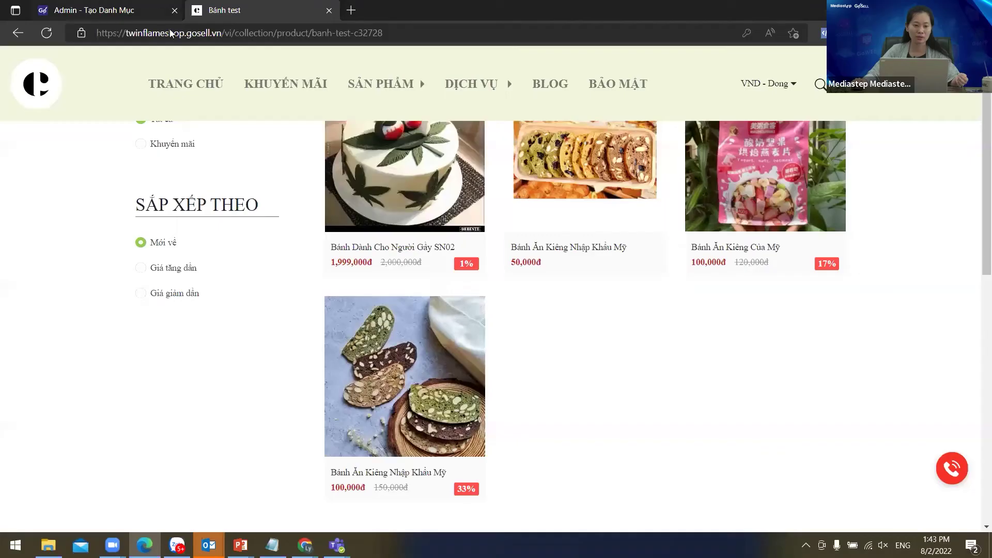
click(160, 8)
click(511, 315)
click(65, 155)
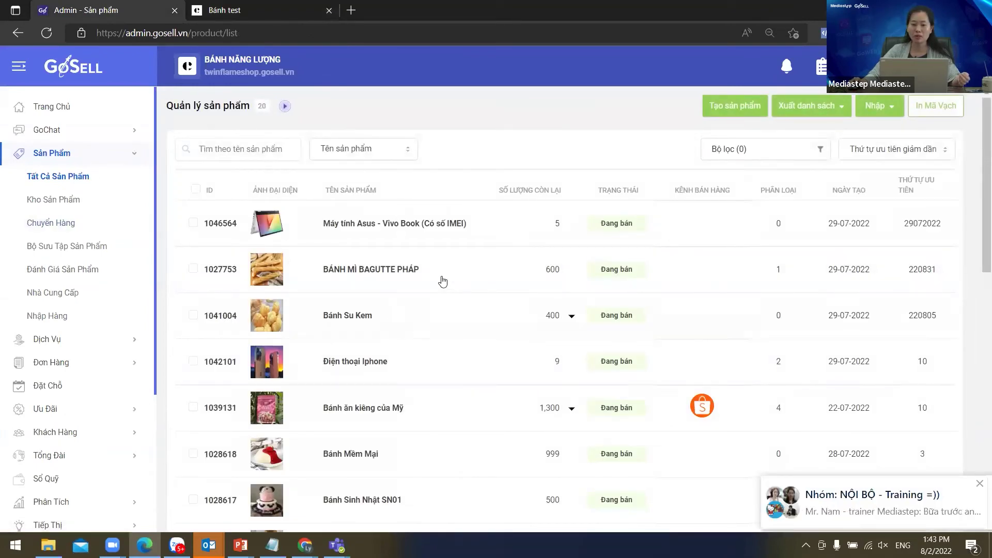
click(385, 269)
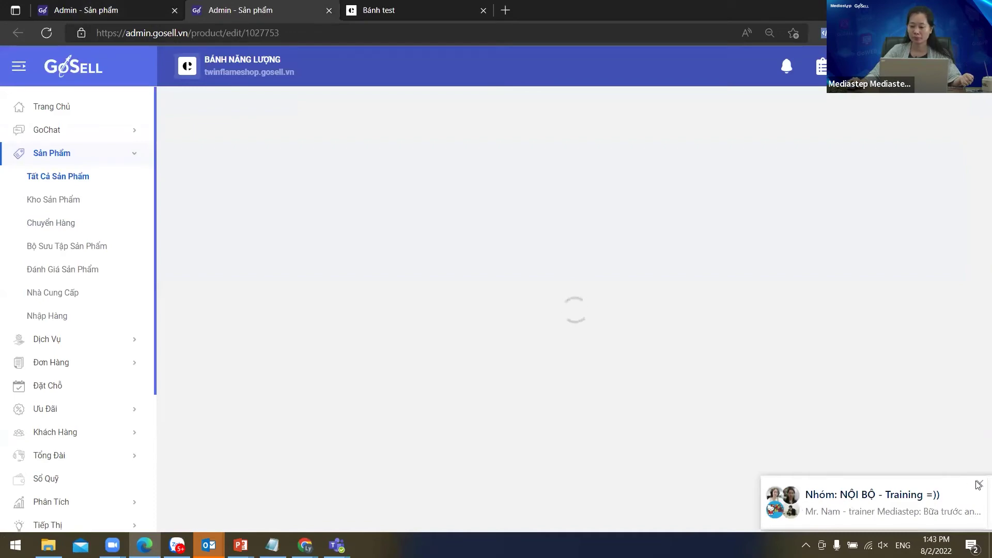
click(978, 485)
scroll(596, 335, down, 10)
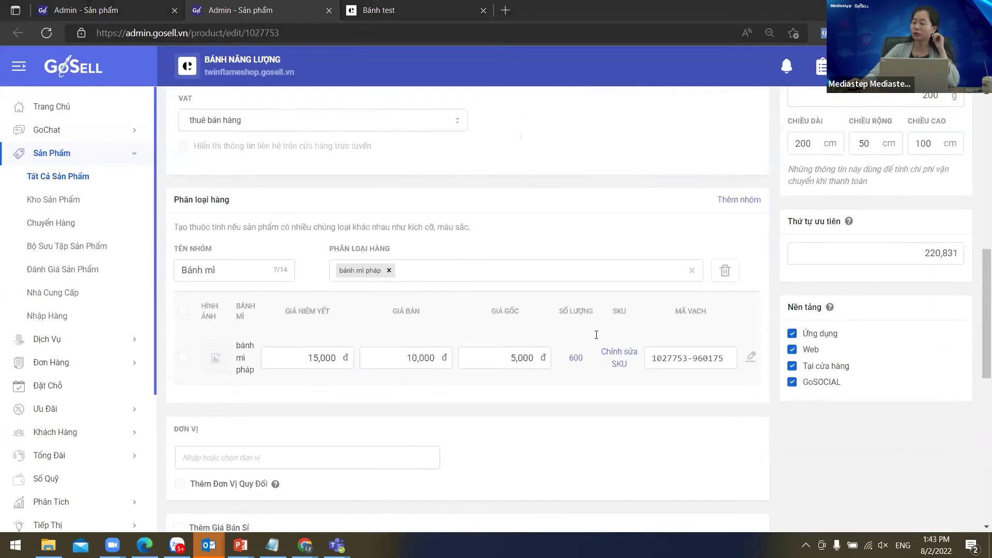
scroll(596, 335, down, 10)
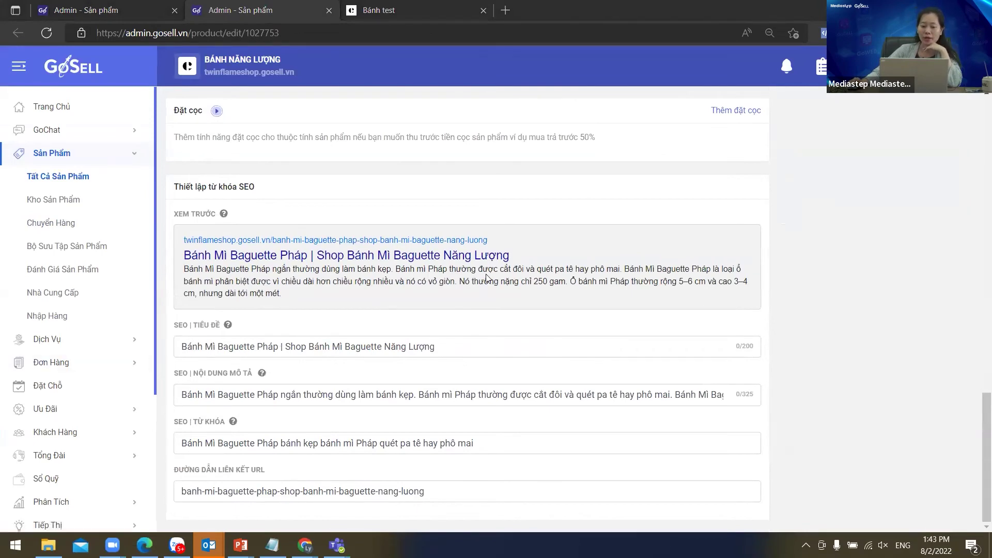
scroll(486, 279, up, 20)
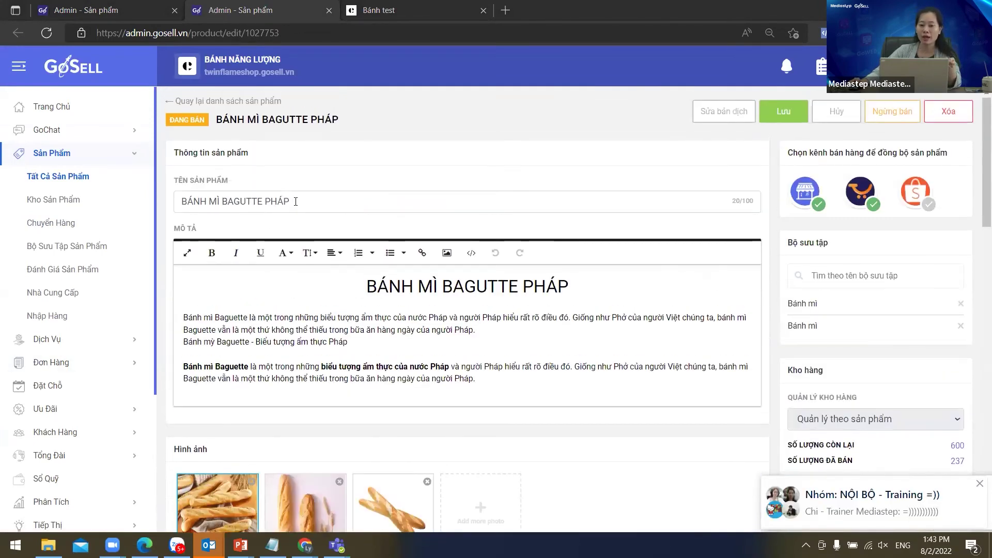
Rename the product as "Bánh Mì Bagutte Pháp" in capitalized words instead of all capitals.
triple_click(303, 202)
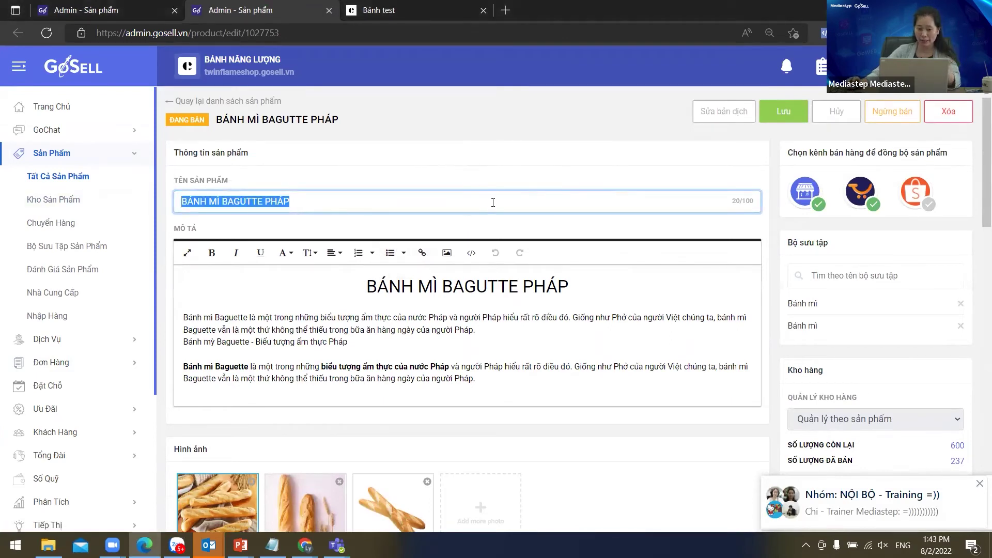
text(Bánh)
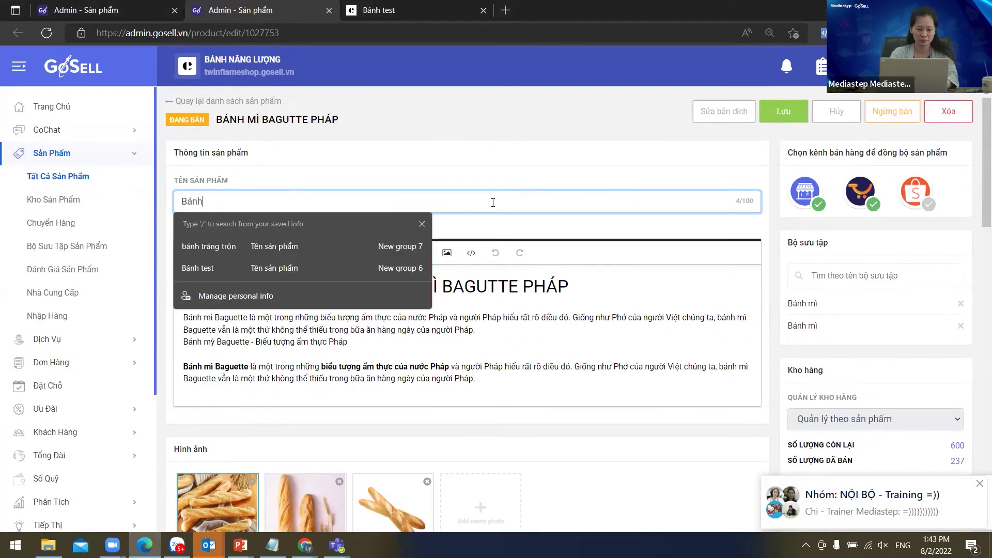
text( mì Bagutee)
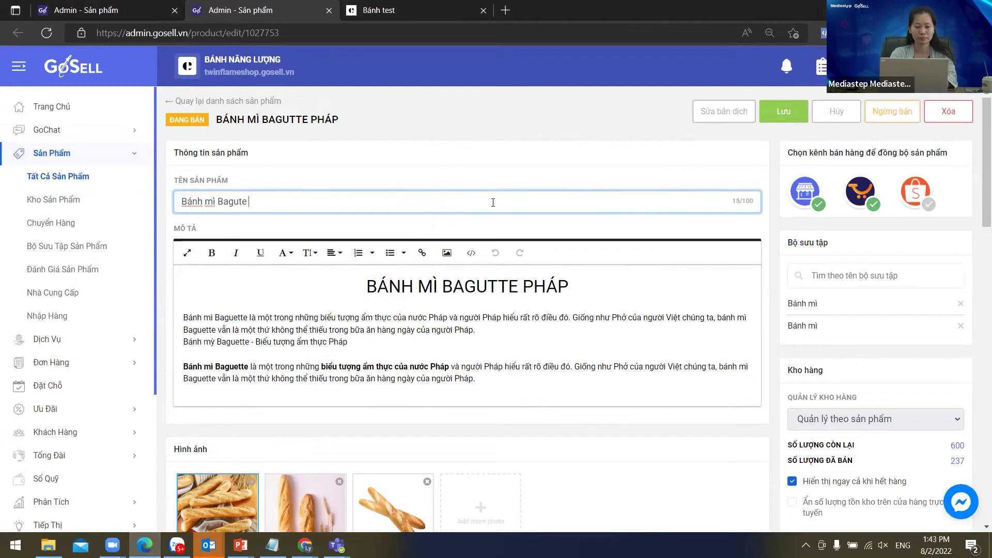
key(BackSpace)
key(BackSpace)
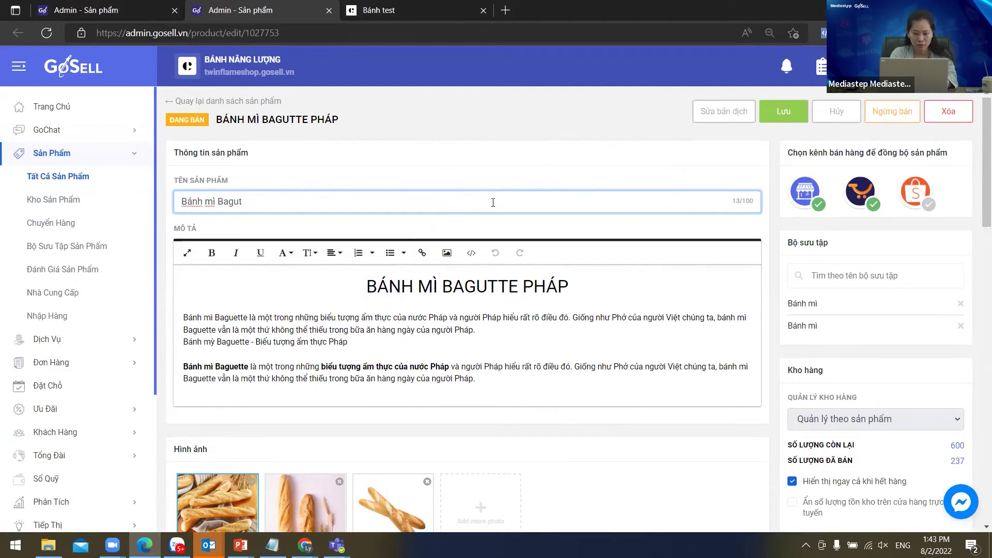
text(tte Pháp)
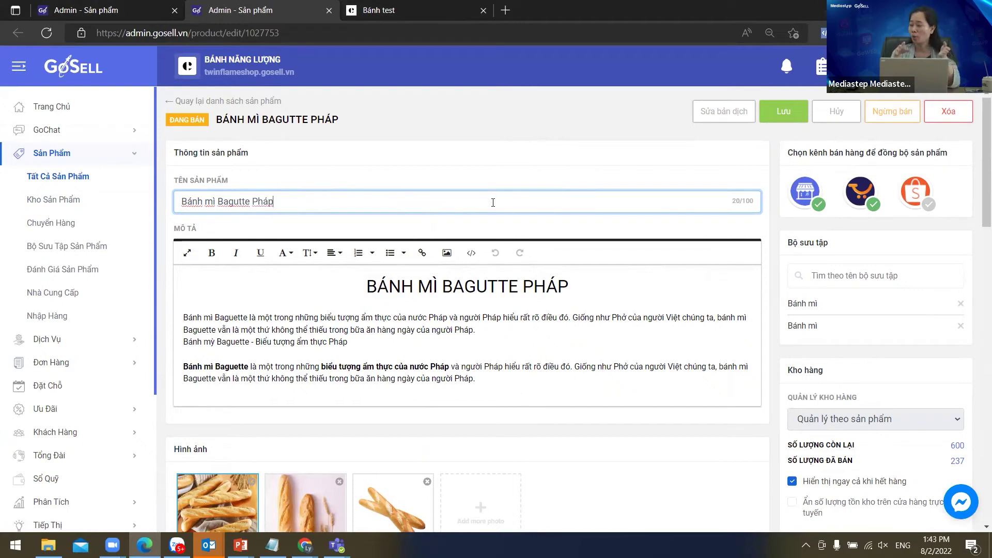
double_click(213, 201)
text(MÌ)
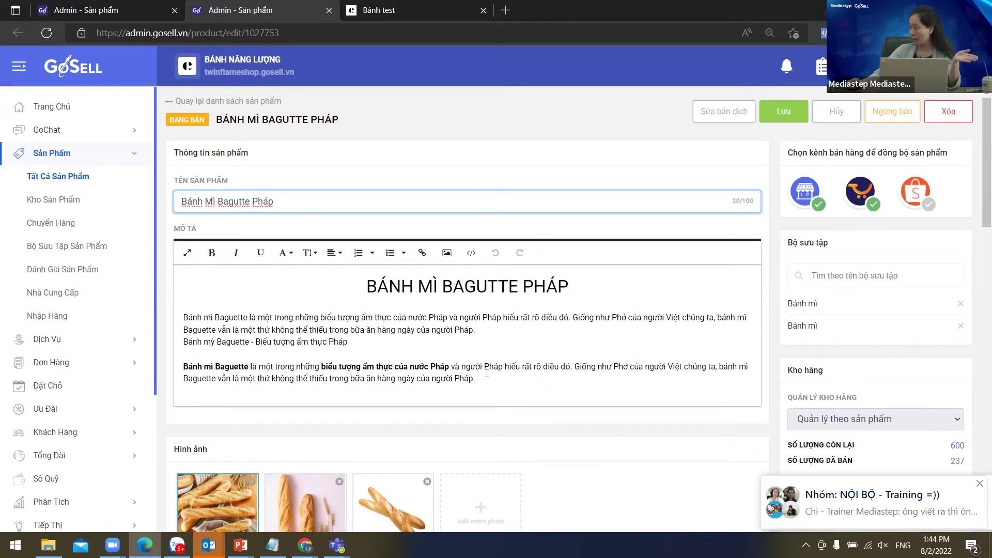
Examine the heading and the bold keyword text in the product description.
scroll(499, 392, down, 3)
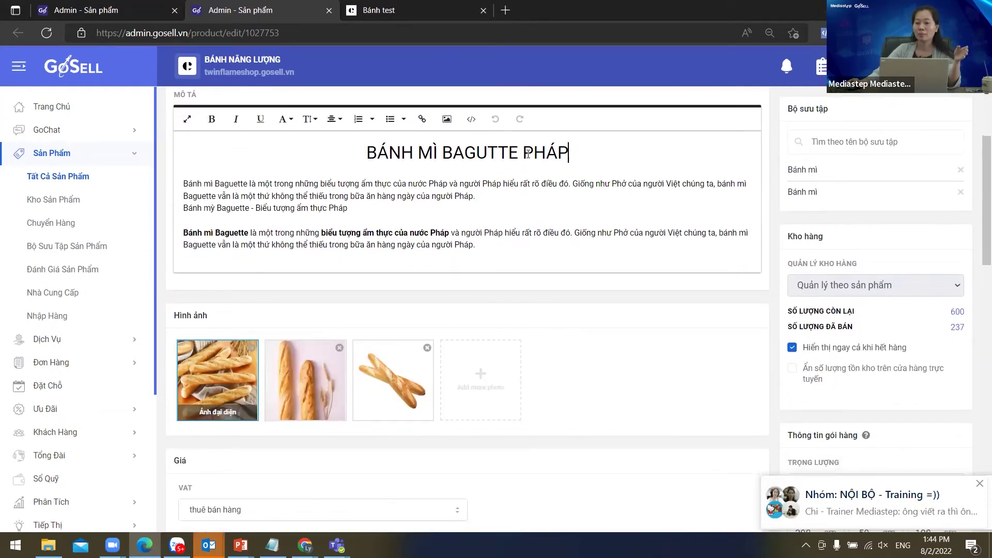
drag(569, 153, 339, 162)
scroll(465, 284, up, 3)
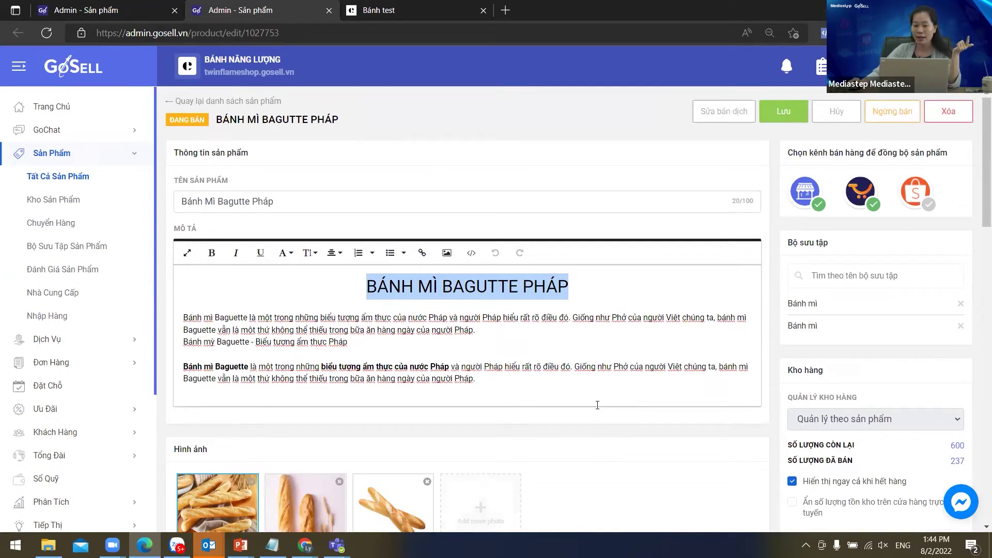
click(70, 431)
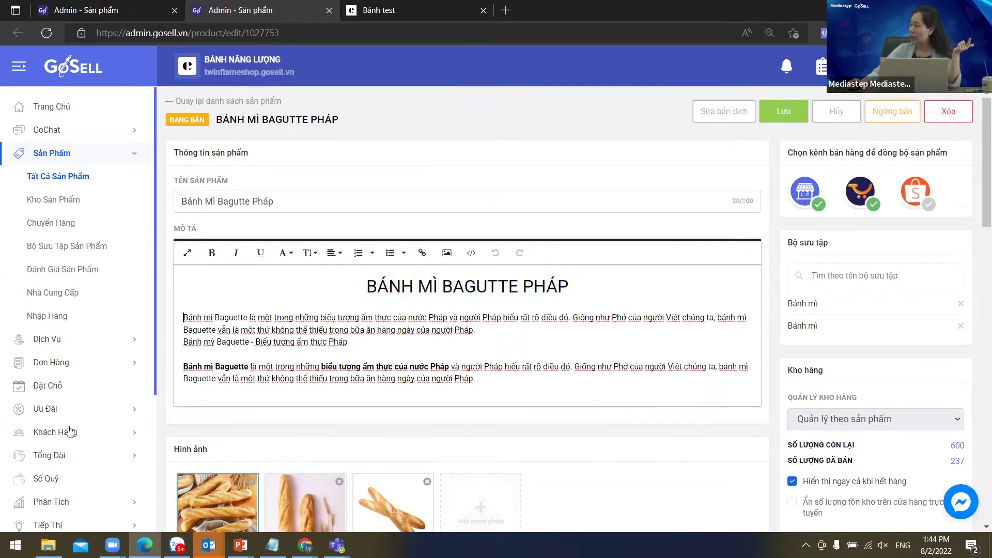
click(185, 325)
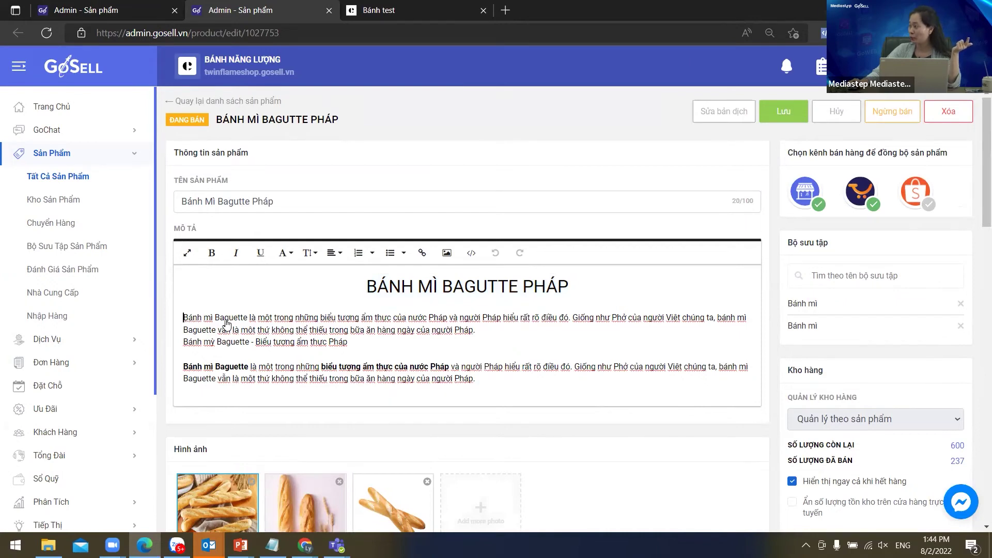
scroll(327, 339, down, 3)
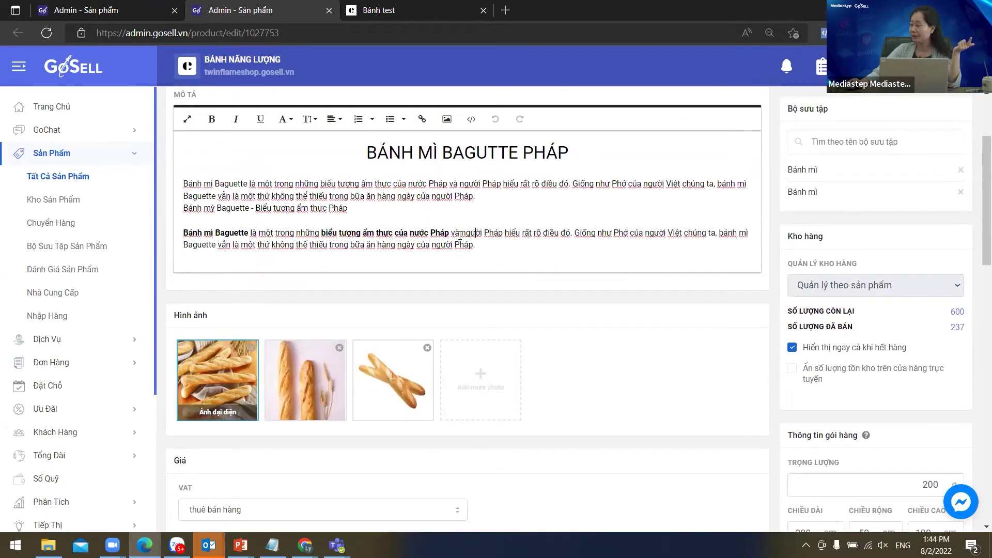
drag(428, 243, 183, 232)
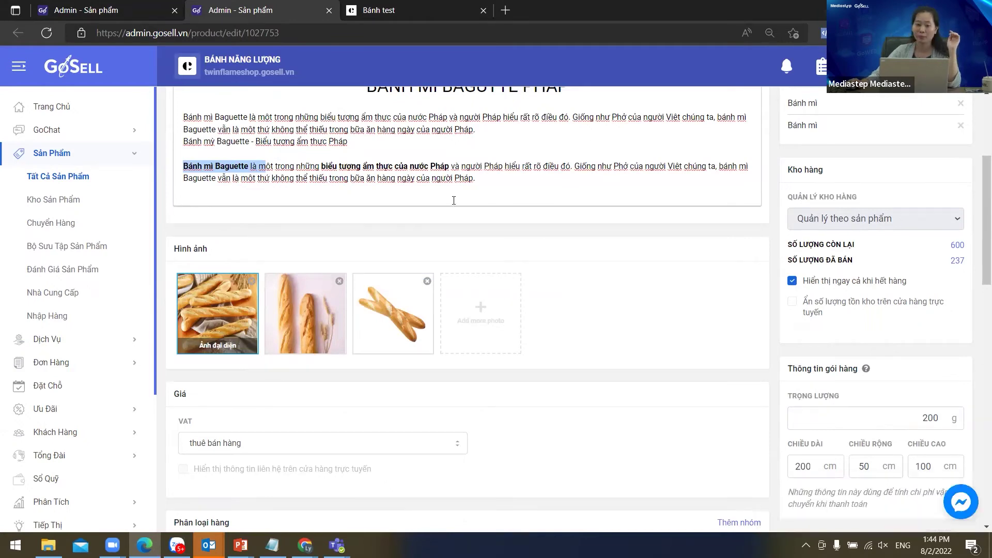
Join the "Biểu tượng ẩm thực Pháp" line to the bold paragraph in the description, separated from the first paragraph by a break.
scroll(507, 164, up, 1)
click(495, 203)
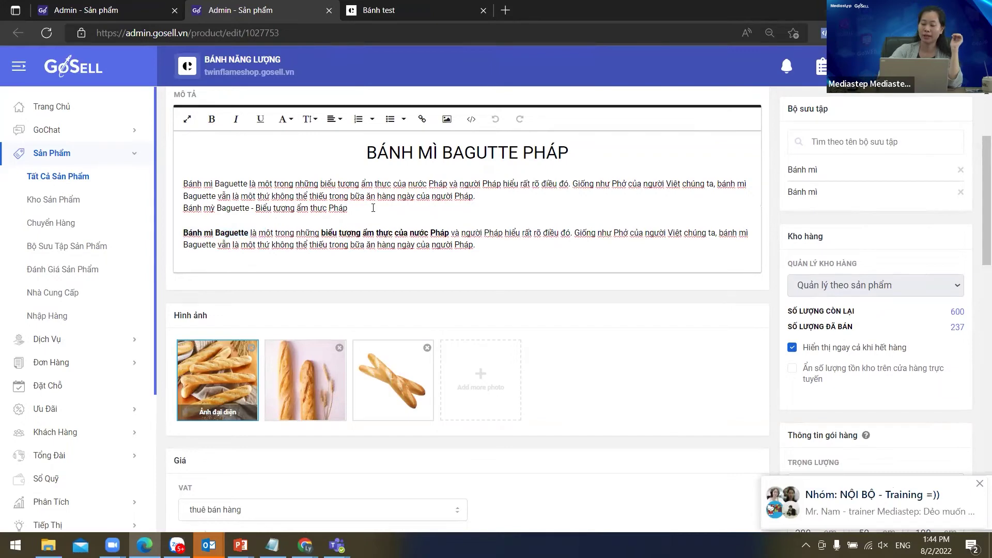
key(Delete)
key(Delete)
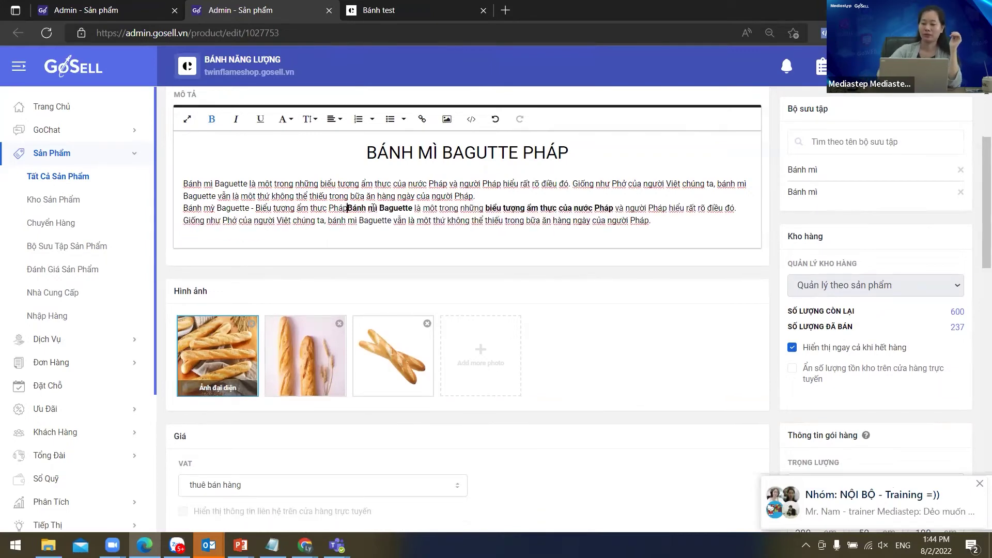
click(485, 200)
key(Delete)
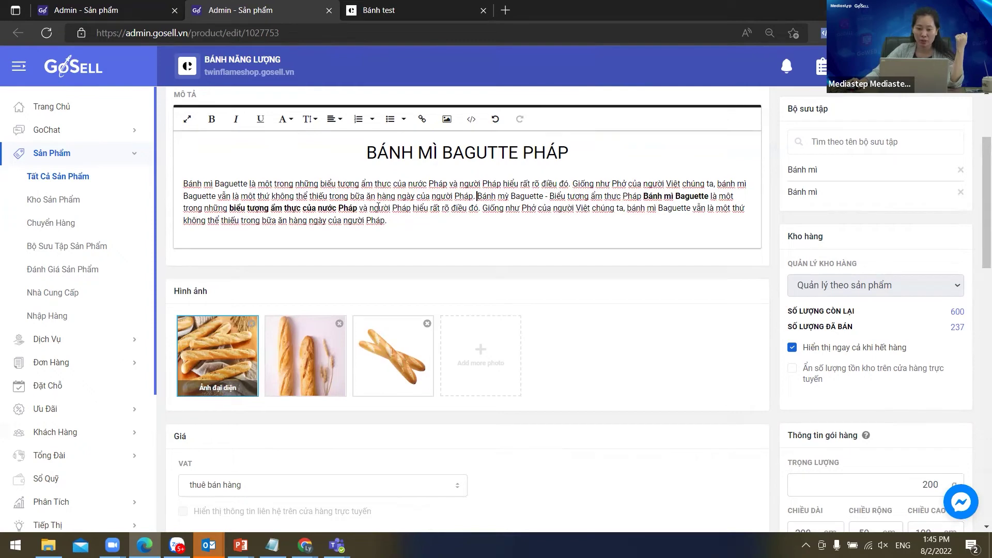
click(477, 196)
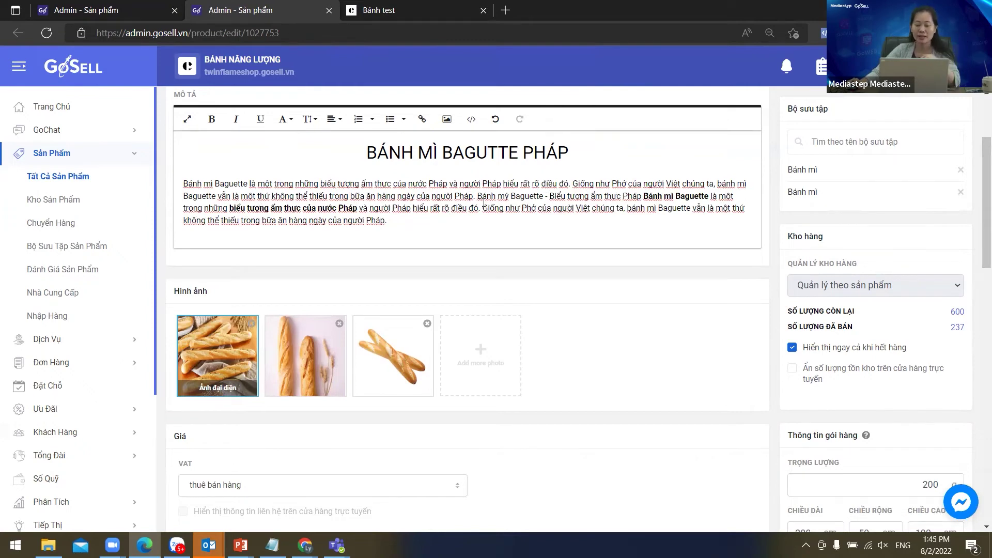
key(Return)
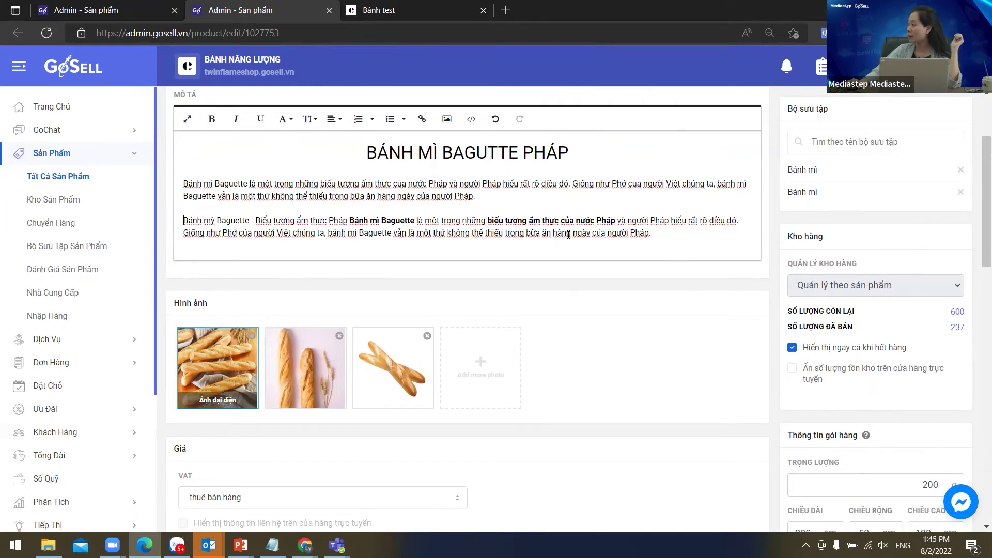
Examine the separator and shop name in the product's SEO title, and the SEO description.
scroll(566, 287, down, 15)
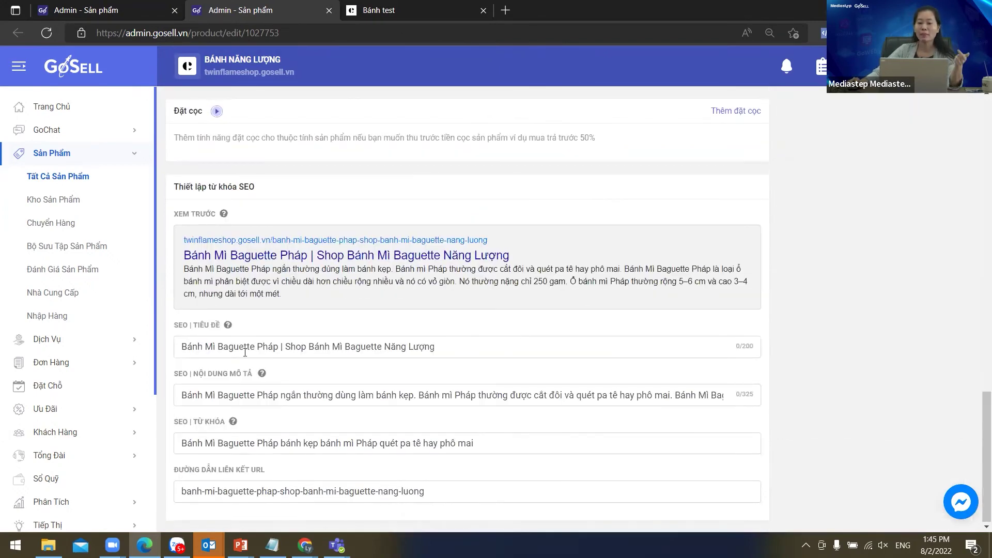
drag(286, 345, 280, 346)
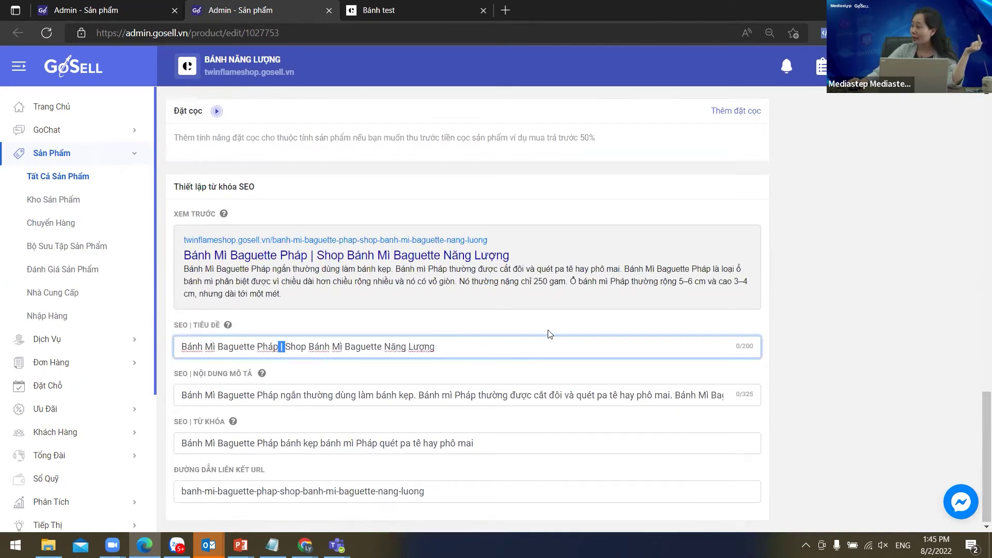
drag(533, 346, 288, 353)
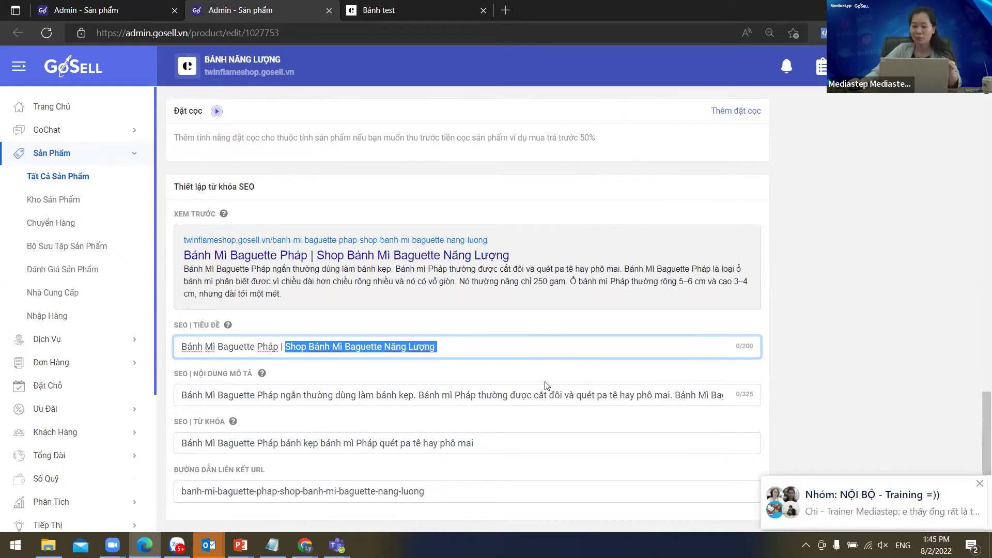
click(307, 400)
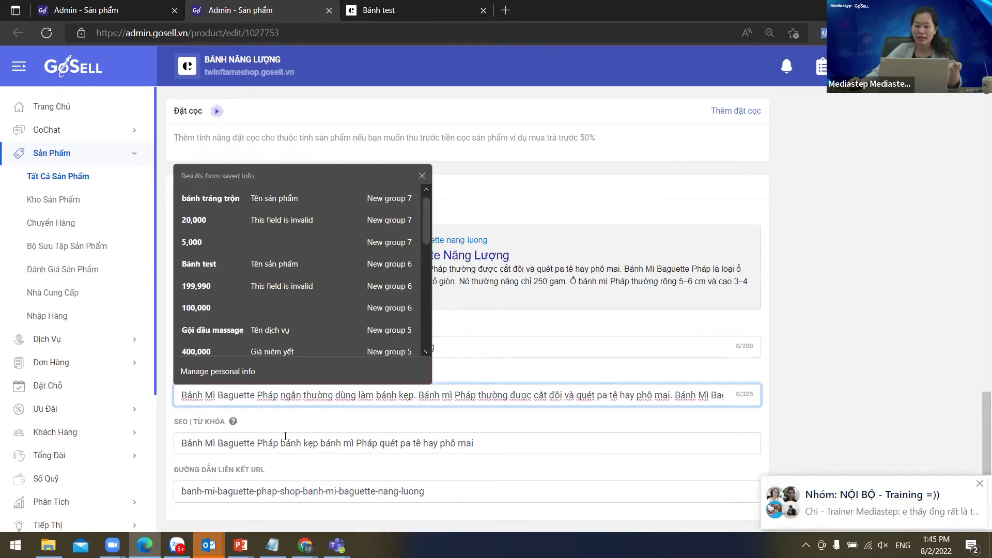
Replace the product's SEO keywords with "Bánh Mì Baguette Pháp" copied from the SEO title, followed by a comma.
click(510, 445)
drag(509, 443, 109, 460)
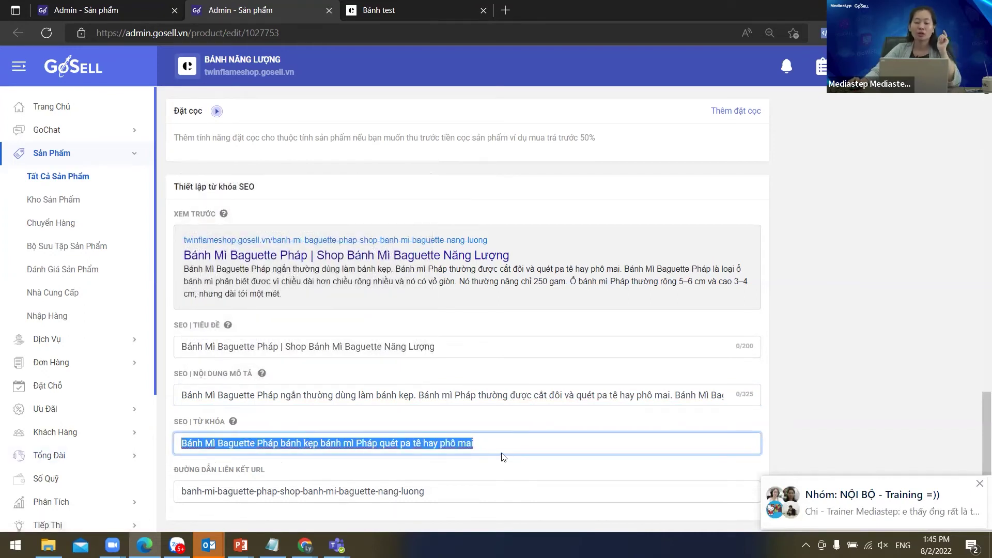
key(BackSpace)
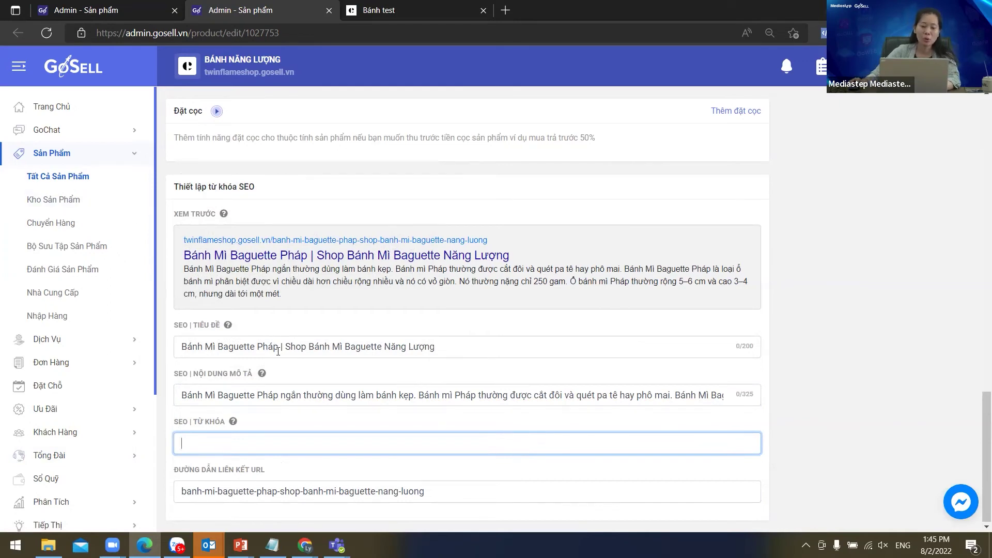
drag(278, 346, 157, 357)
key(ctrl+c)
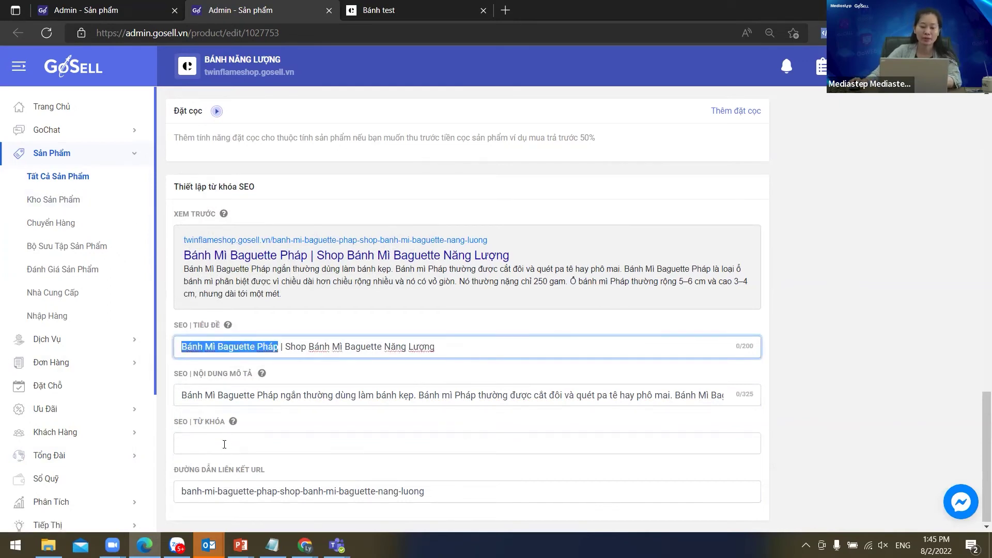
click(225, 442)
key(ctrl+v)
text(, )
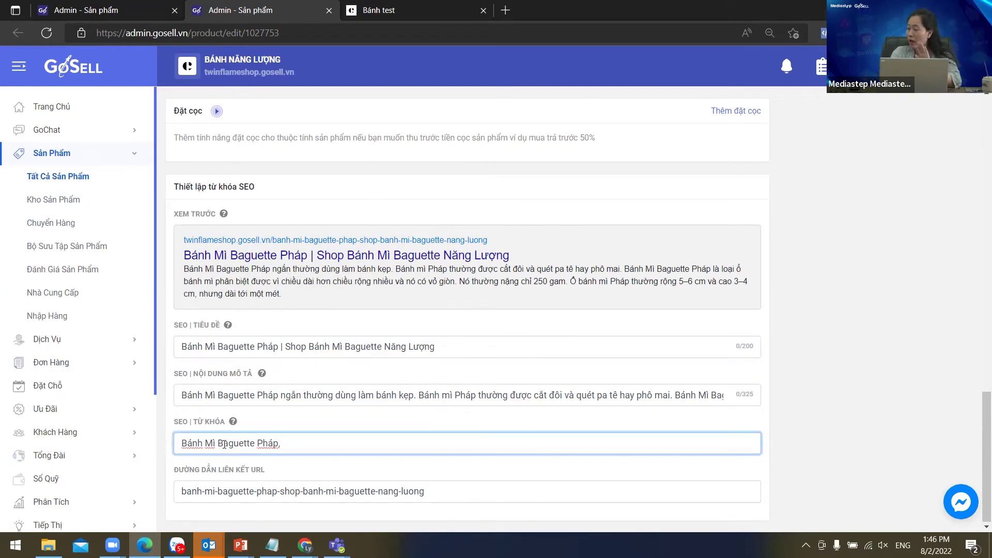
Add the unaccented keyword "banh mi Bagutte Phap" after the comma in the product's SEO keywords.
text(bánh)
key(BackSpace)
key(BackSpace)
text(háp, ba)
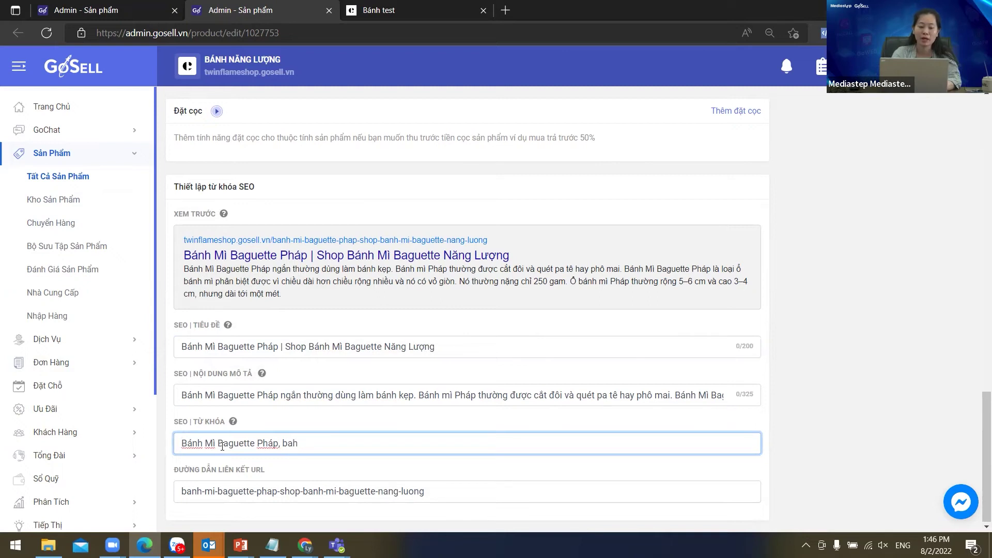
text(nh mi Bagutte )
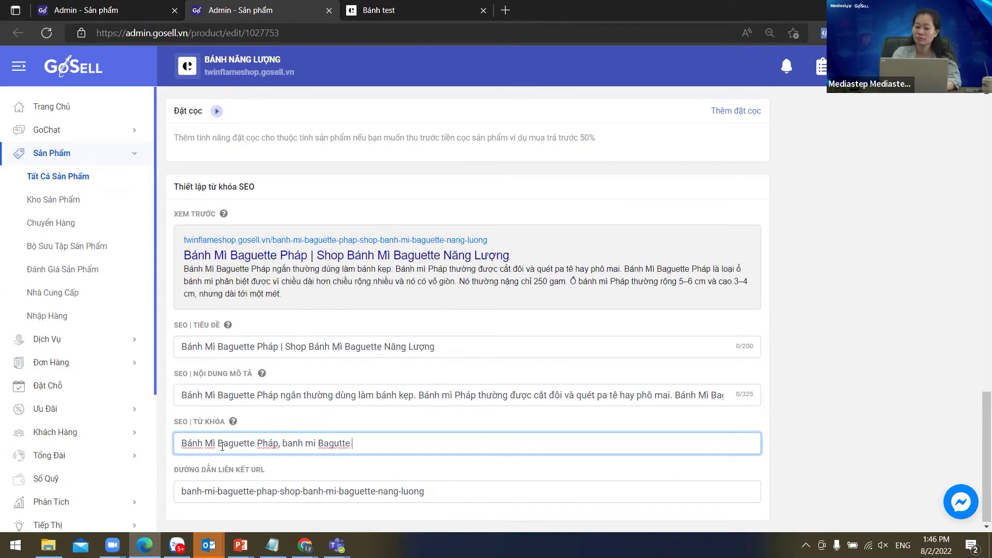
text(Phap)
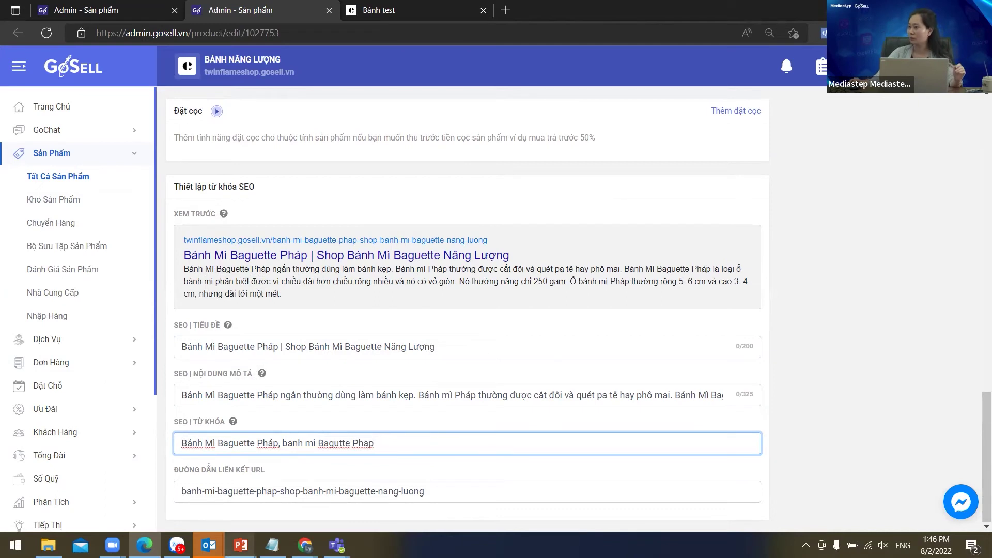
mouse_move(240, 545)
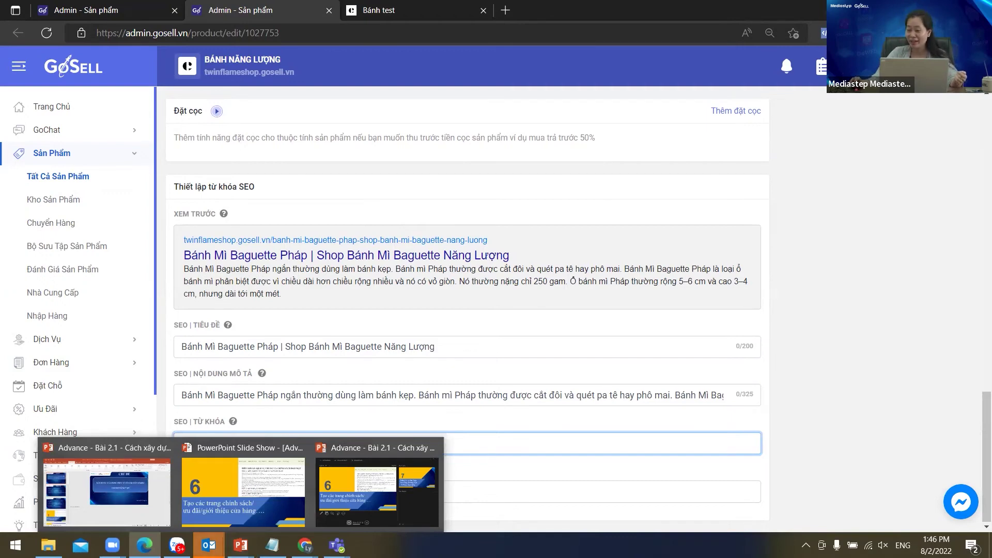
click(819, 412)
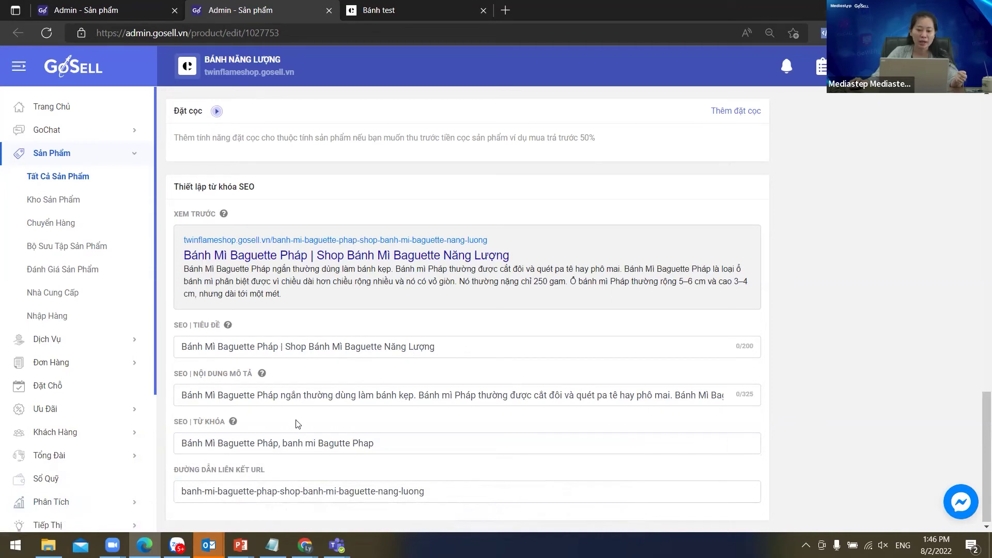
Shorten the product's URL link to "banh-mi-baguette-phap" by removing the shop name portion.
drag(436, 492, 181, 491)
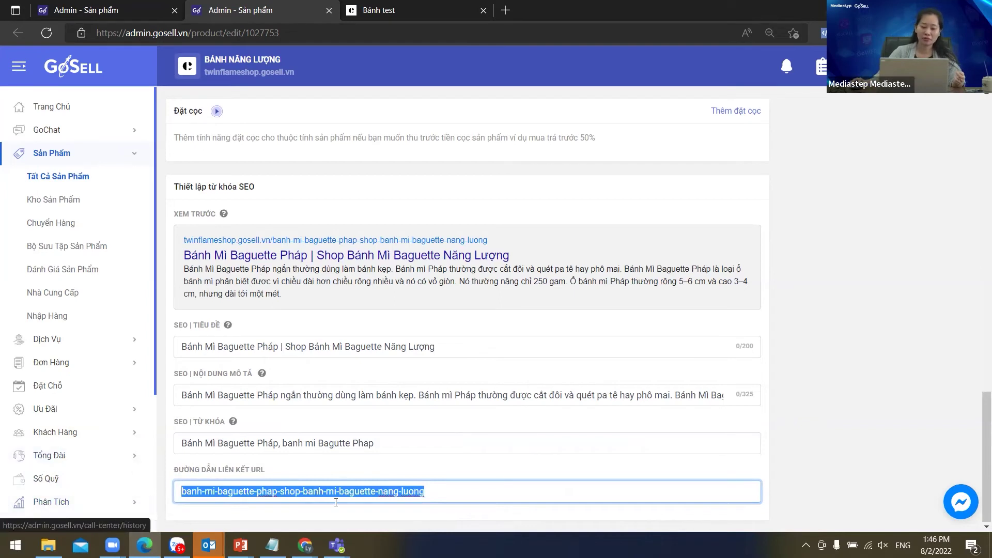
click(447, 494)
drag(448, 495, 277, 498)
key(BackSpace)
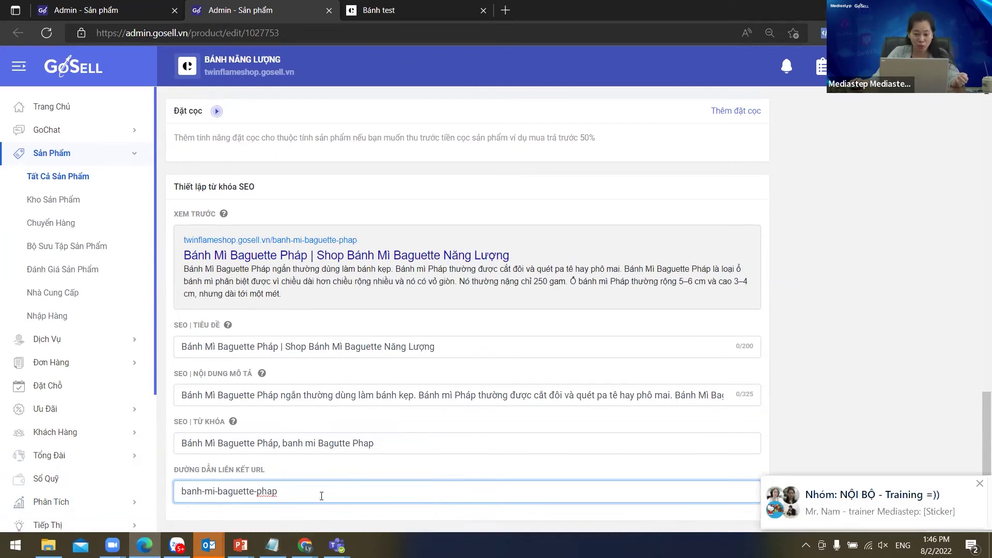
click(979, 483)
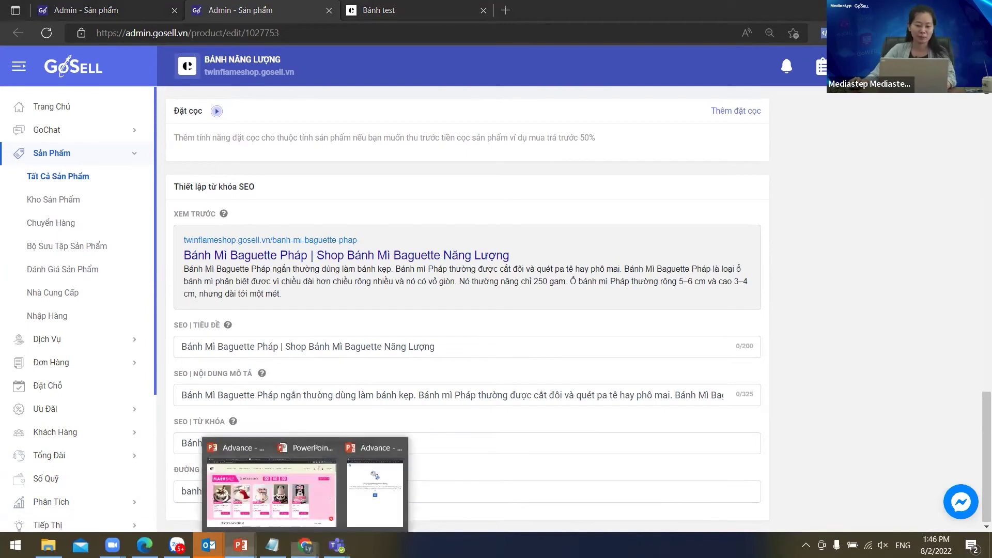
Switch to the PowerPoint slide show and look back through the slides for the SEO settings form with the web link.
click(369, 497)
key(Left)
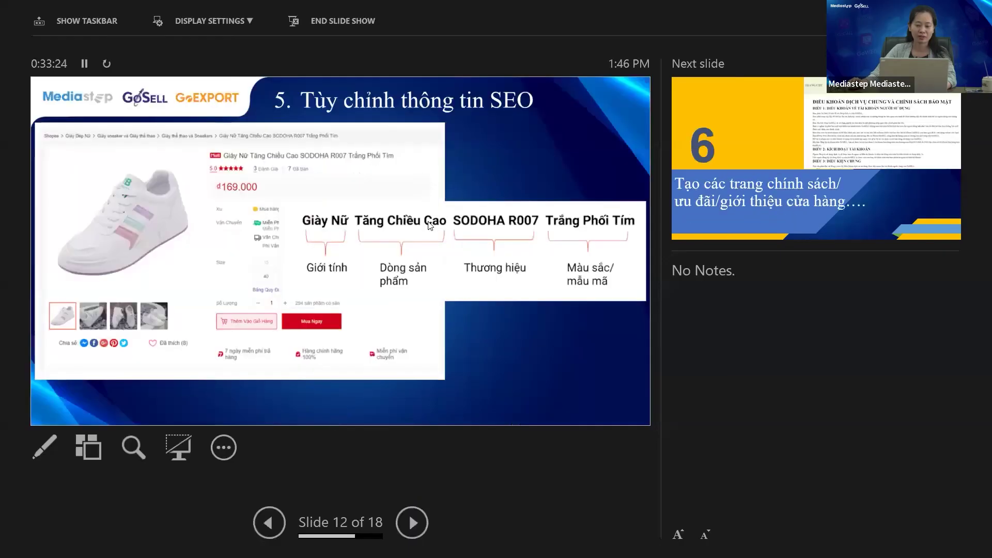
key(Left)
key(Left)
key(Left)
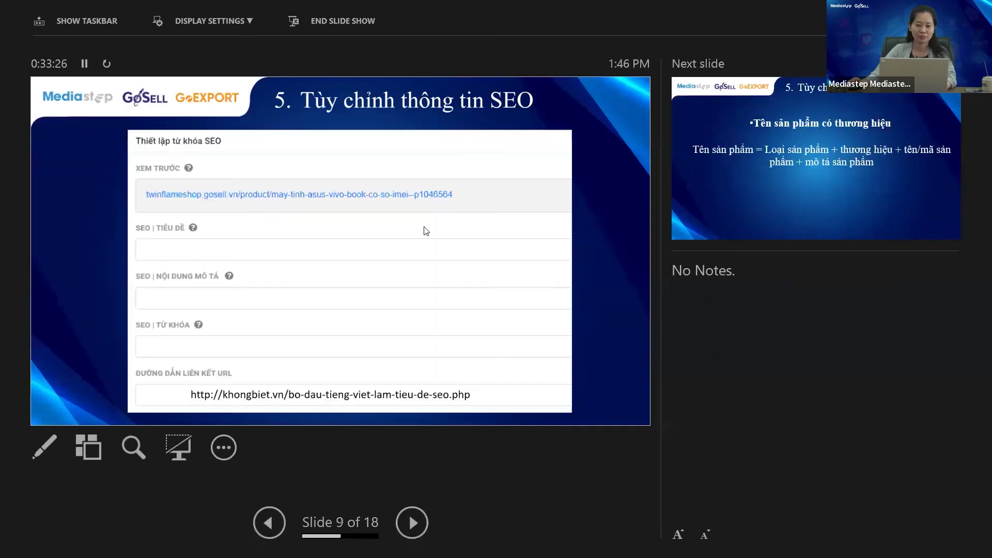
key(Right)
key(Right)
key(alt+Tab)
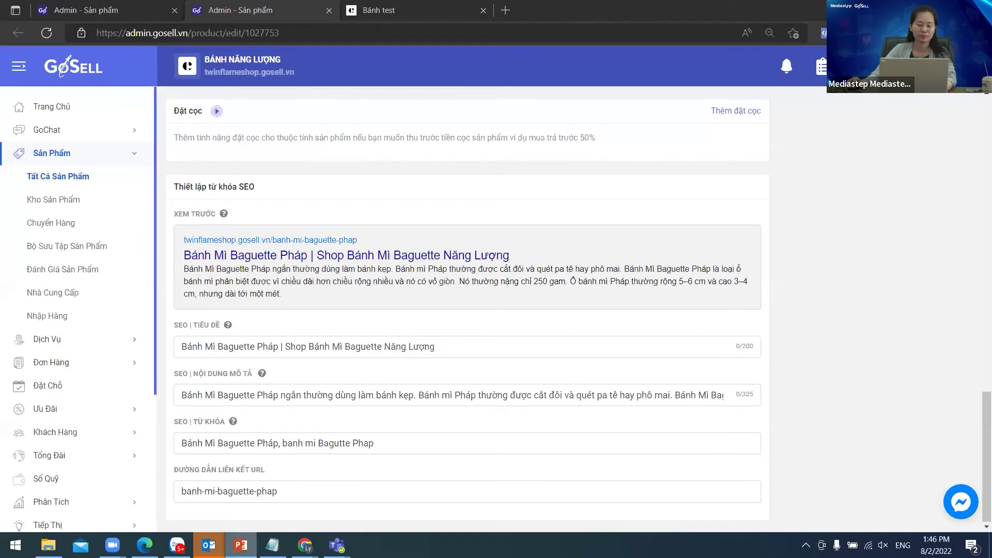
key(alt+Tab)
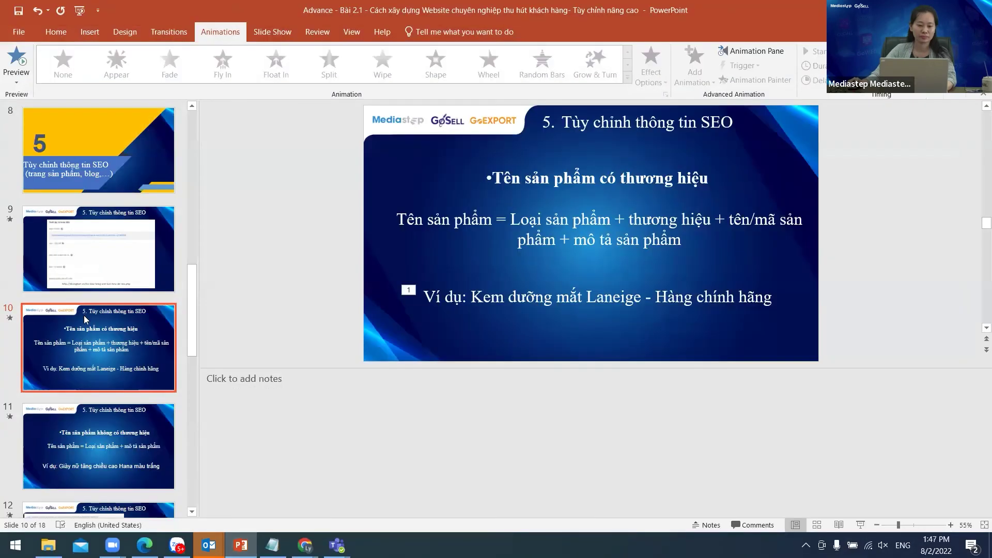
key(Up)
double_click(677, 339)
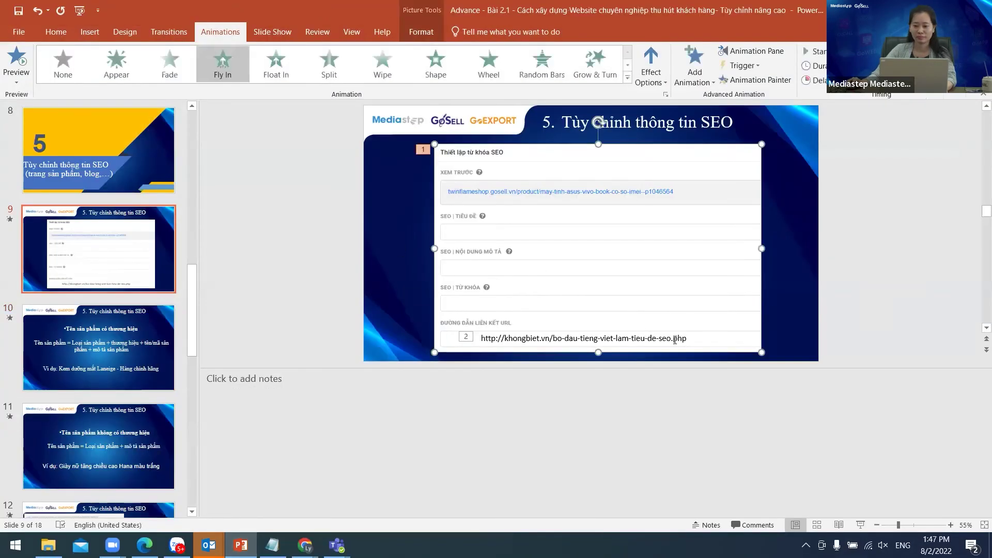
key(ctrl+a)
key(ctrl+c)
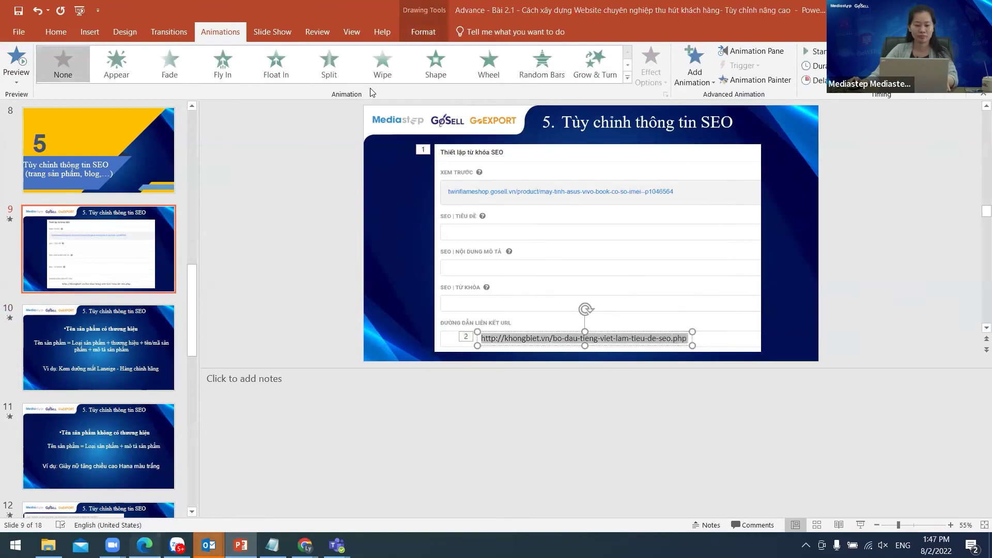
Open the copied khongbiet.vn accent-removal page in a new tab of the browser.
key(alt+Tab)
click(504, 10)
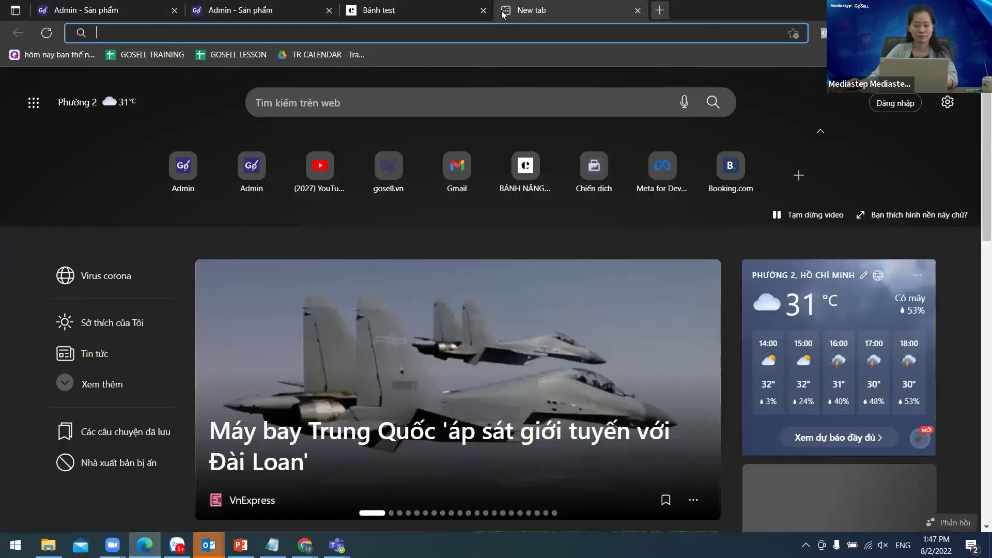
key(ctrl+v)
key(Return)
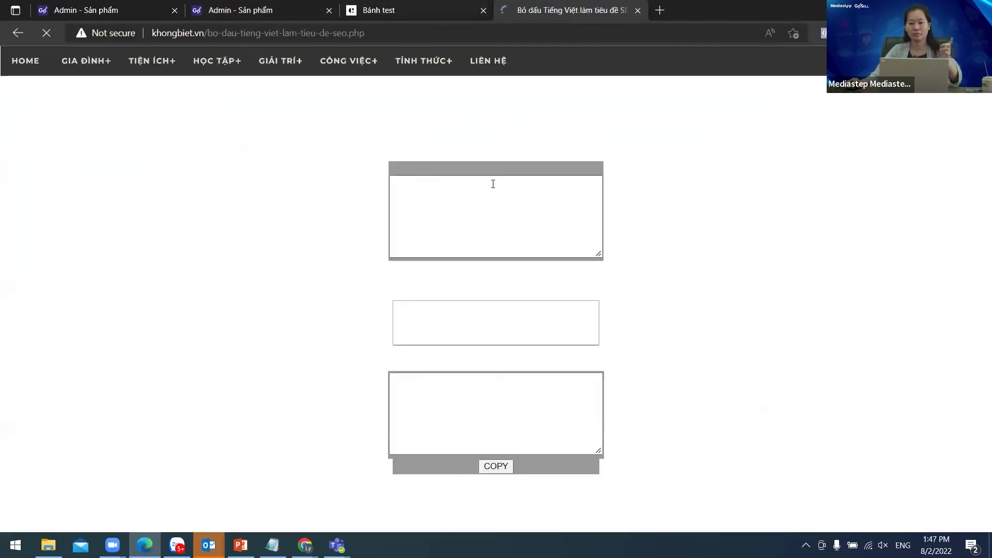
click(506, 201)
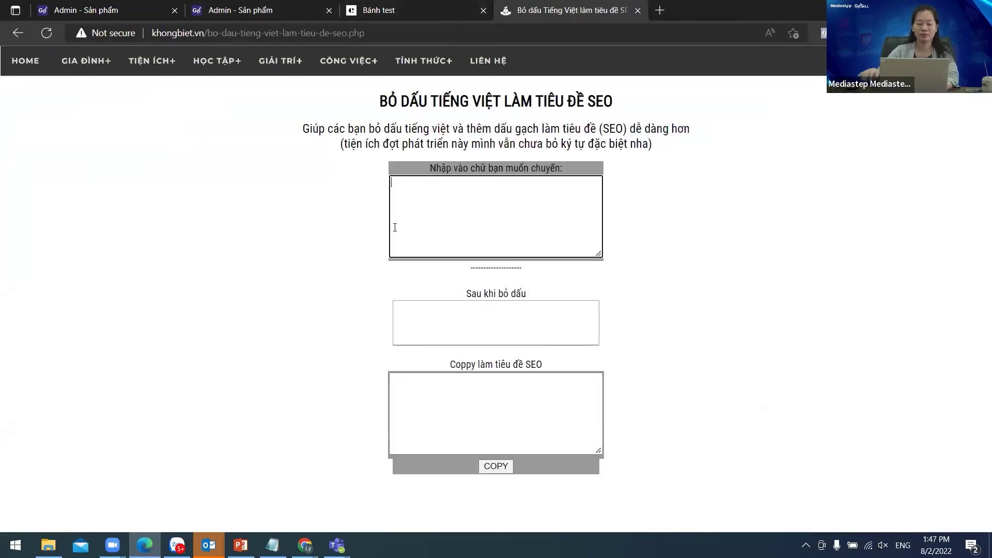
Convert "Bánh Mì Baguette Pháp" from the product's SEO title into an unaccented, hyphenated slug on the khongbiet.vn page.
click(403, 14)
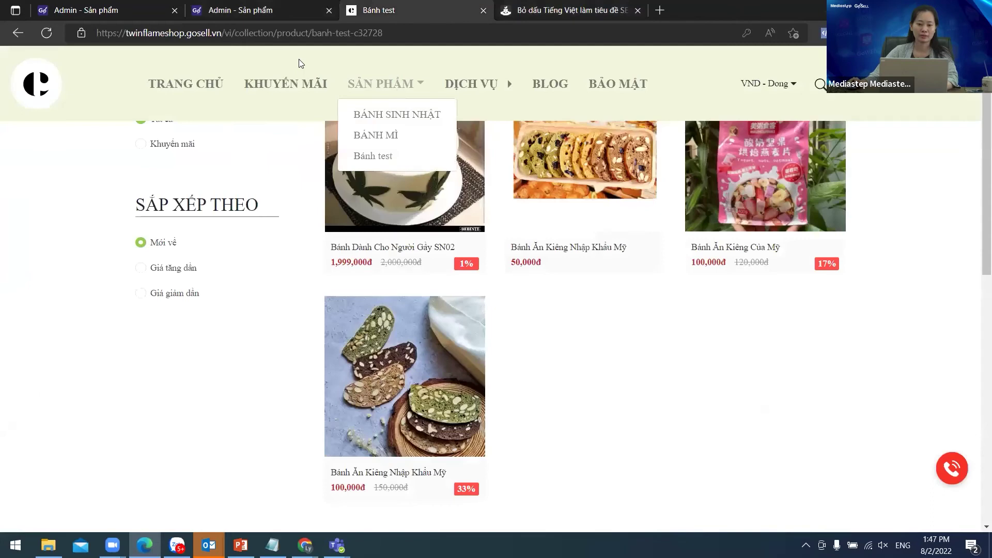
click(230, 10)
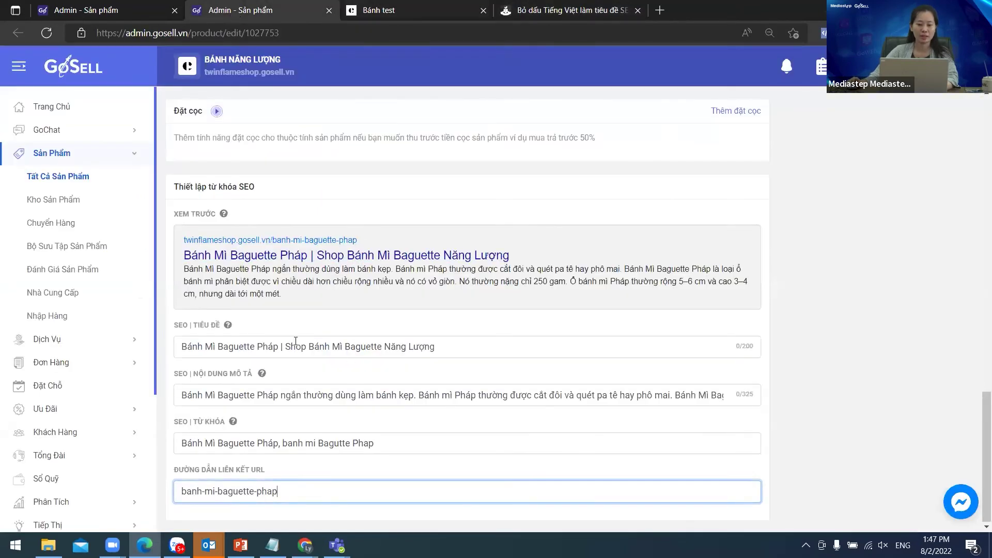
drag(277, 347, 166, 355)
key(ctrl+c)
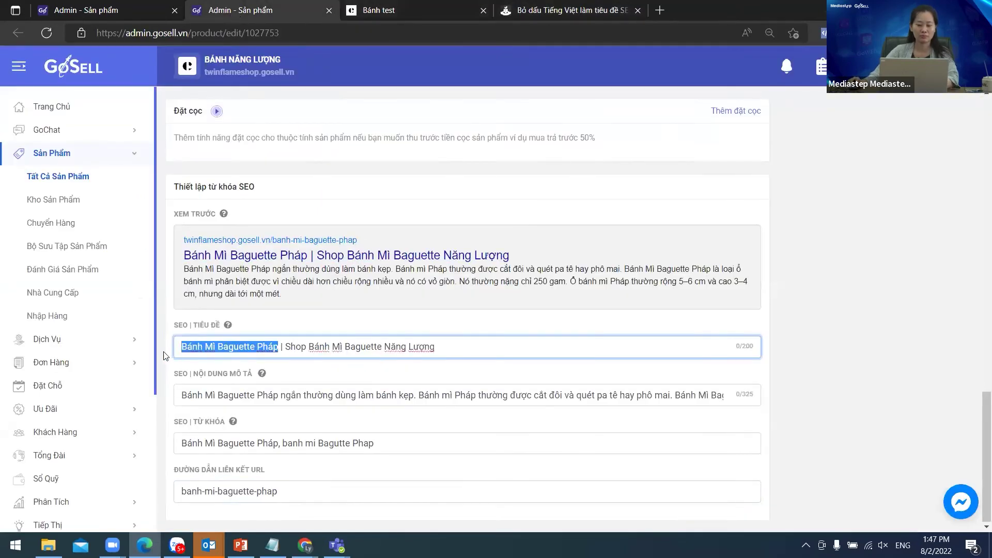
click(568, 10)
click(454, 210)
key(ctrl+v)
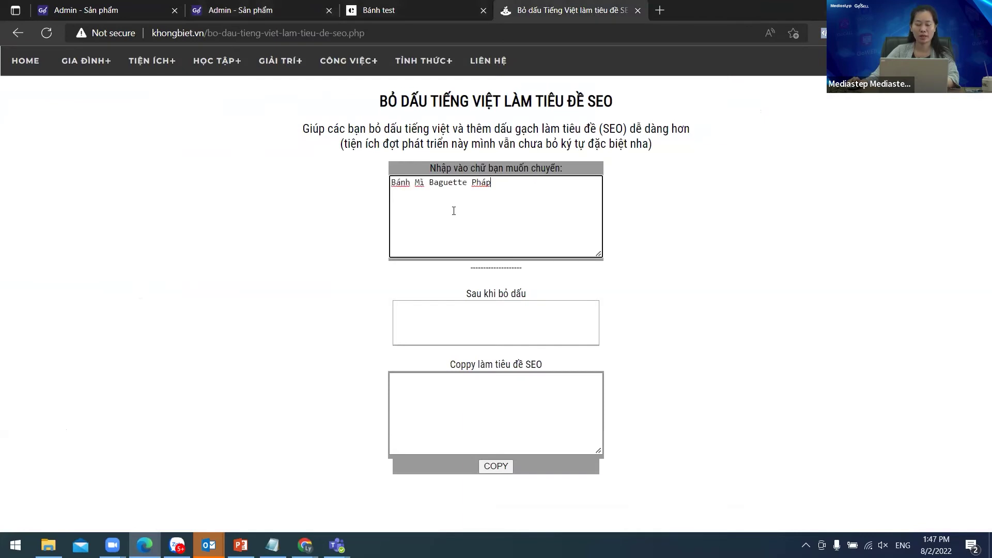
click(505, 384)
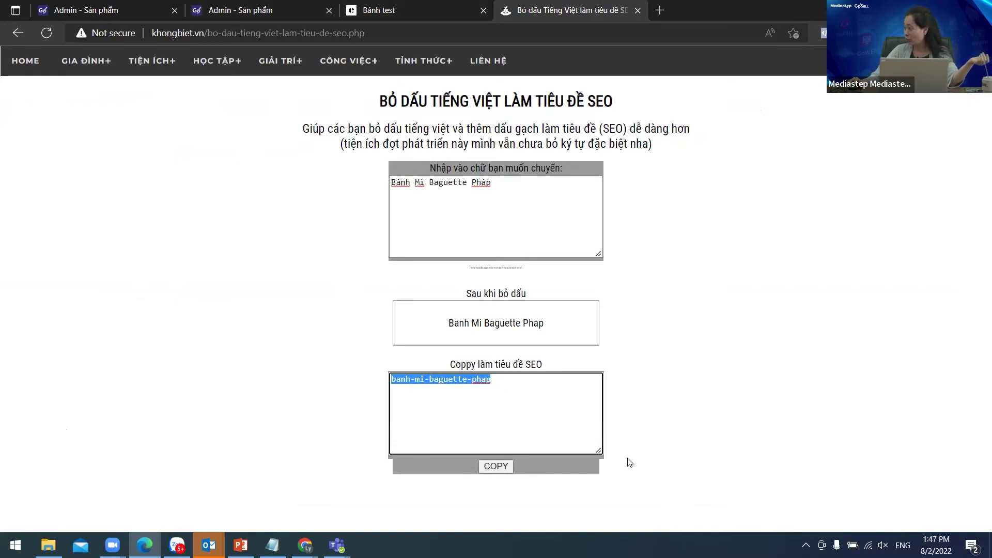
Return to the GoSELL admin and open the page management list of the online store.
key(alt+Tab)
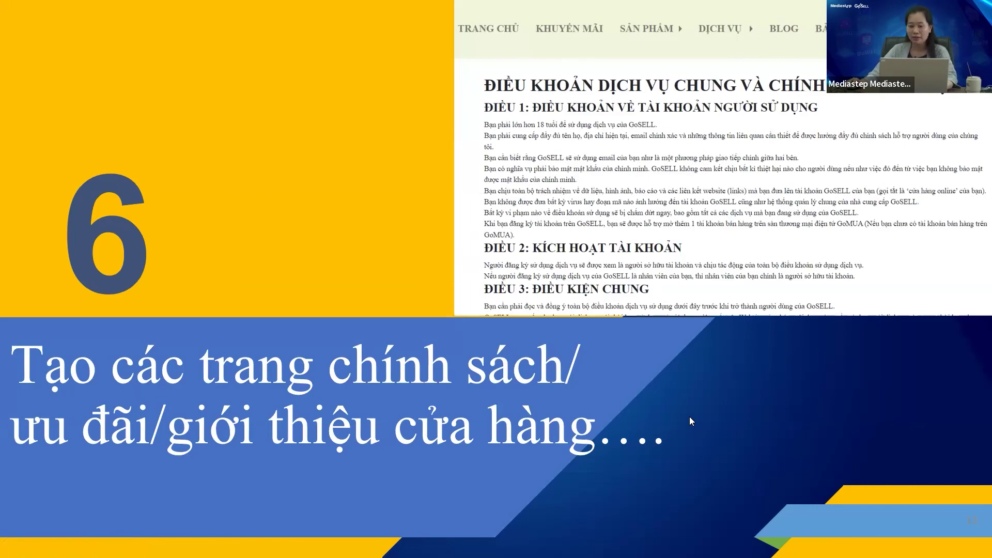
key(alt+Tab)
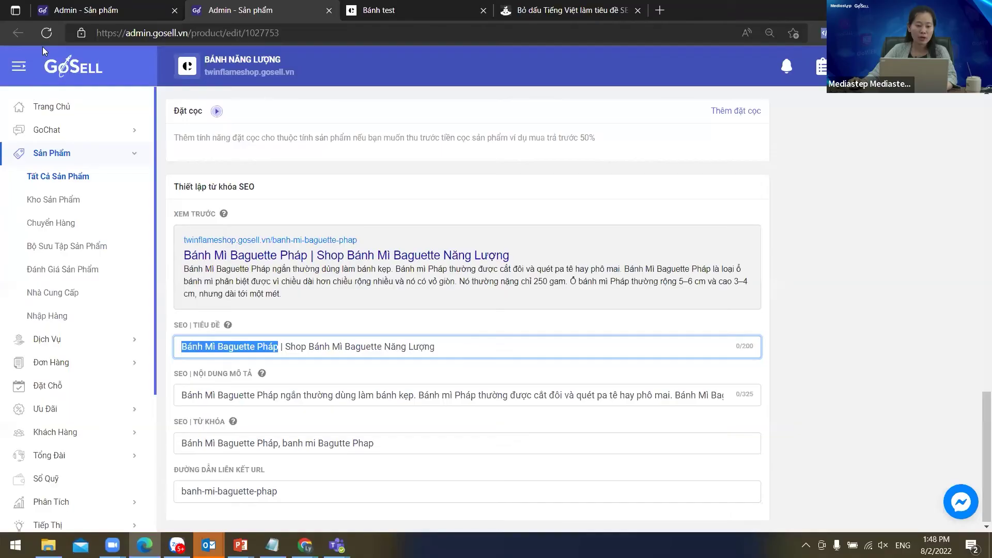
scroll(93, 339, down, 4)
click(86, 393)
click(99, 415)
click(465, 319)
scroll(84, 438, down, 2)
scroll(85, 438, down, 1)
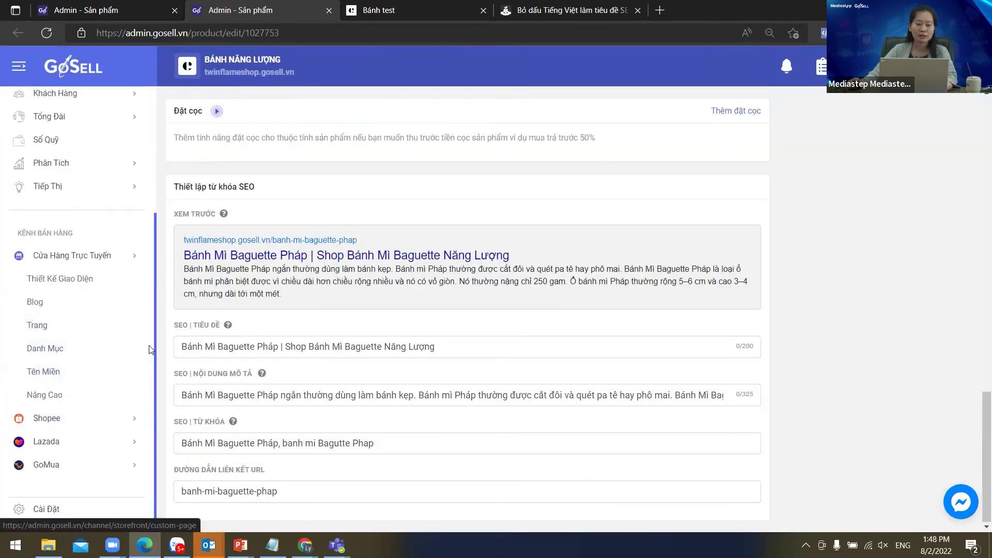
click(42, 327)
click(522, 305)
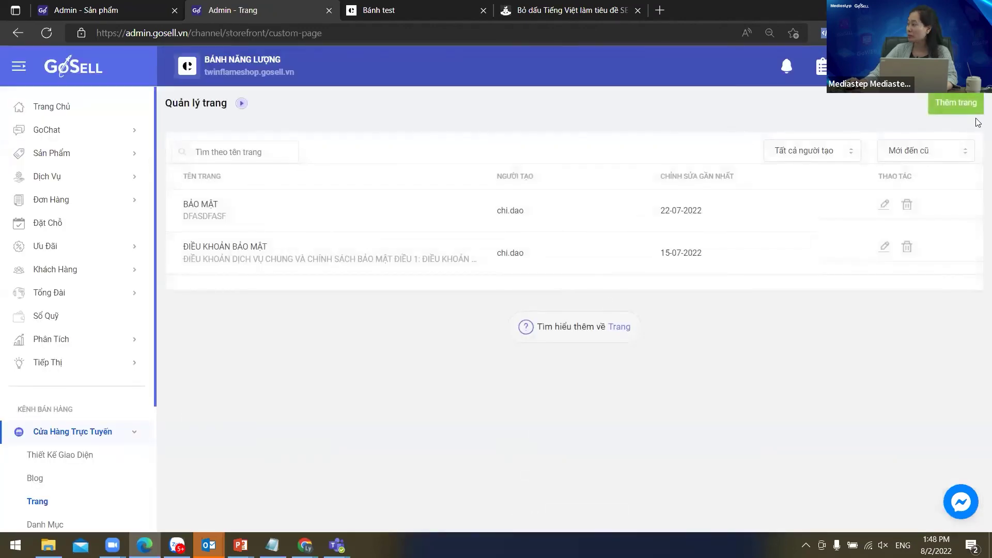
Open the form for adding a page and examine its name, content, image and SEO keyword sections.
click(957, 103)
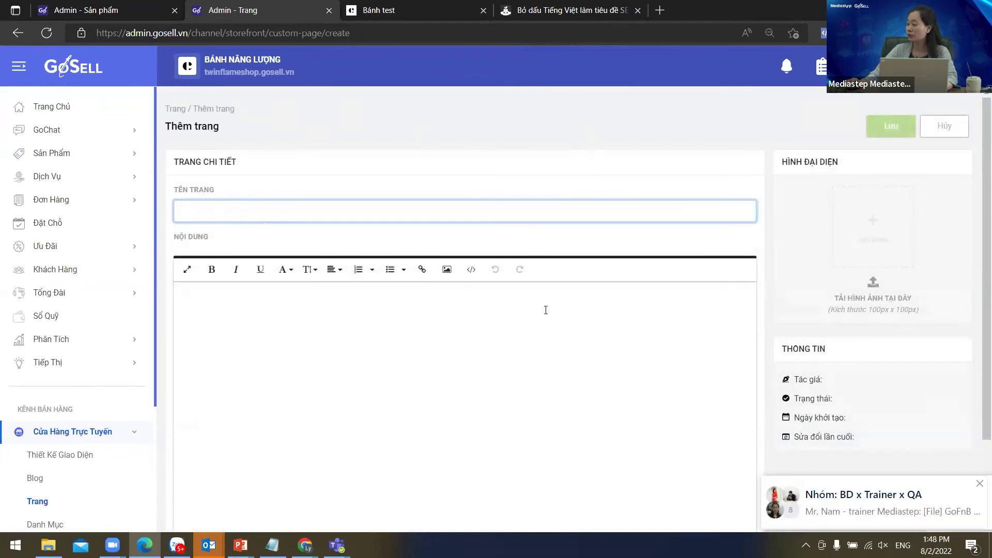
click(417, 406)
scroll(551, 338, down, 2)
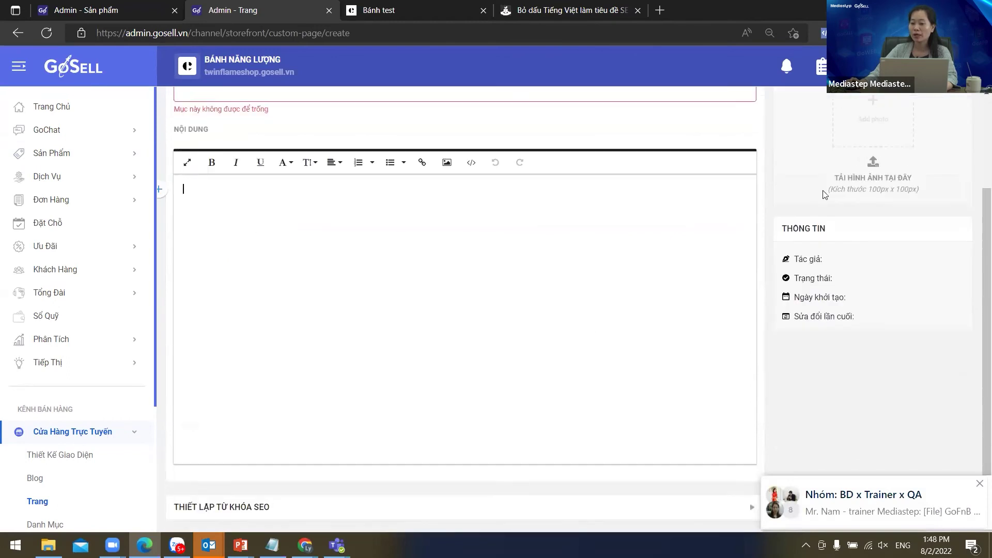
scroll(823, 254, up, 2)
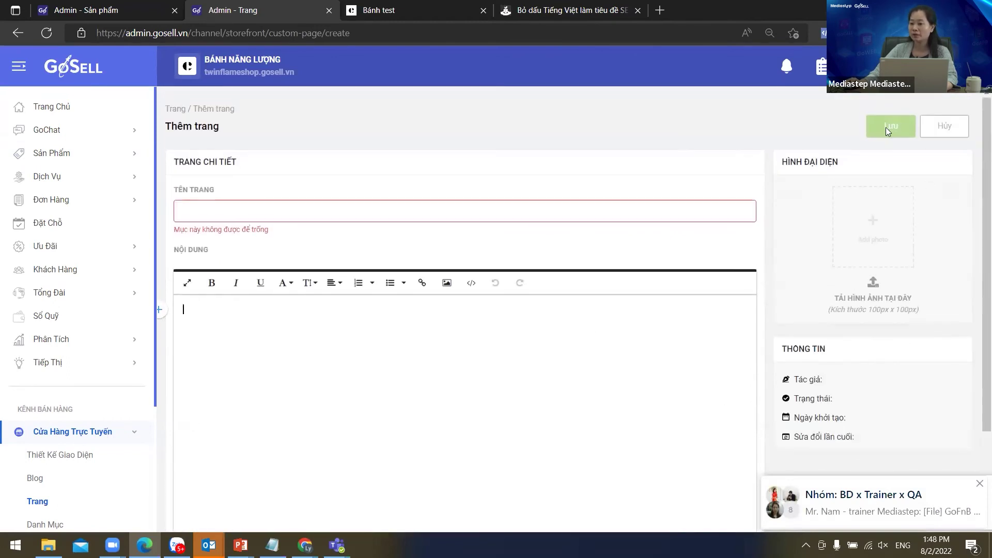
scroll(594, 338, down, 2)
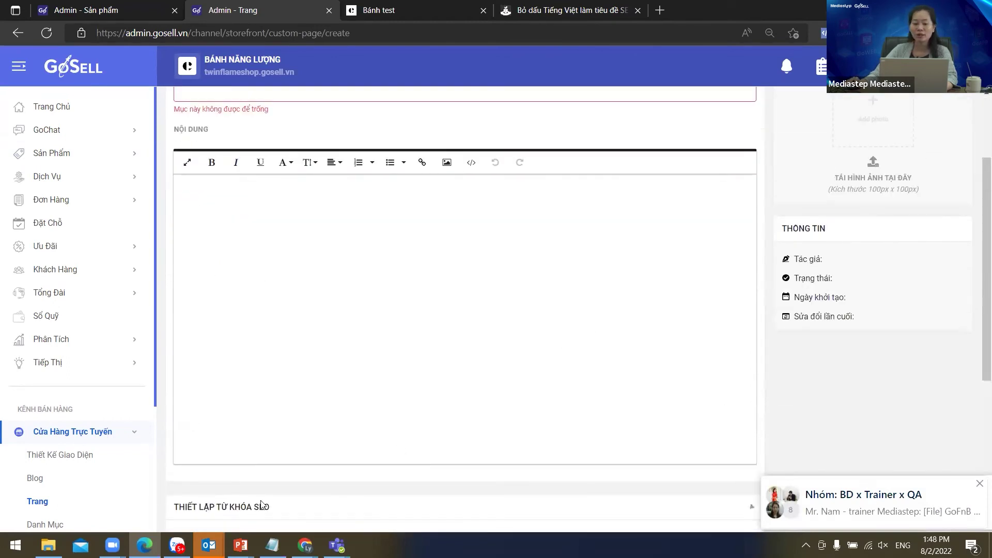
click(751, 509)
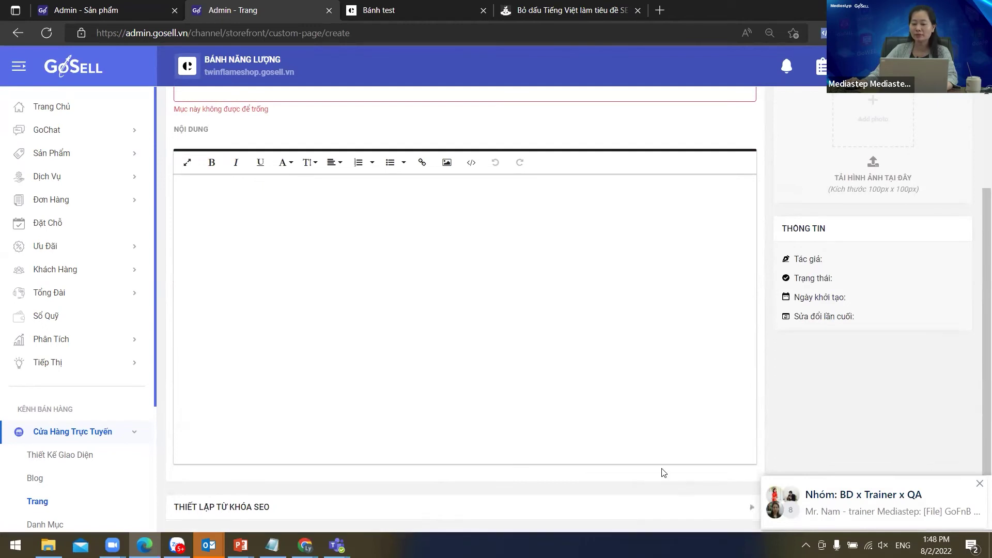
Dismiss the chat notification and abandon the unsaved new page, returning to the page management list.
click(978, 483)
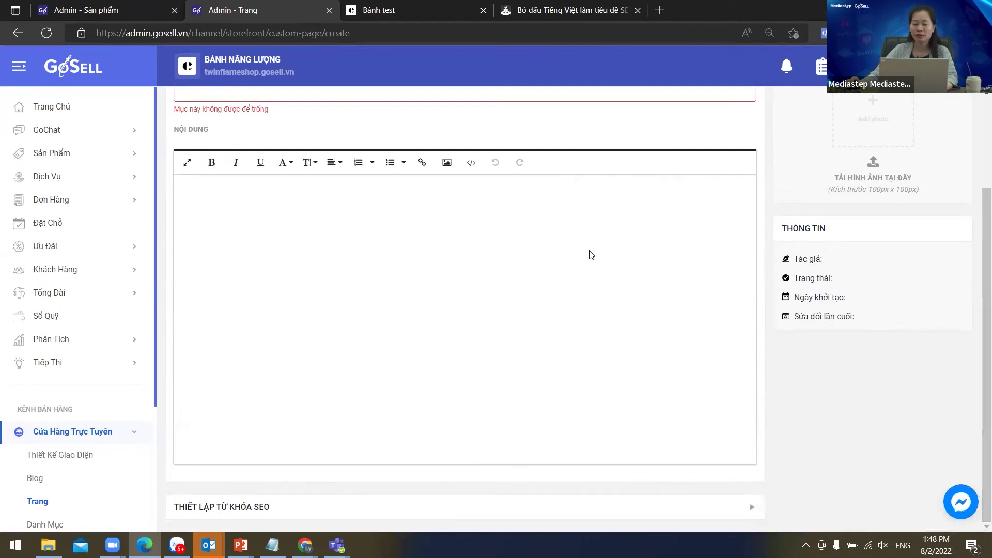
scroll(595, 308, up, 3)
click(39, 510)
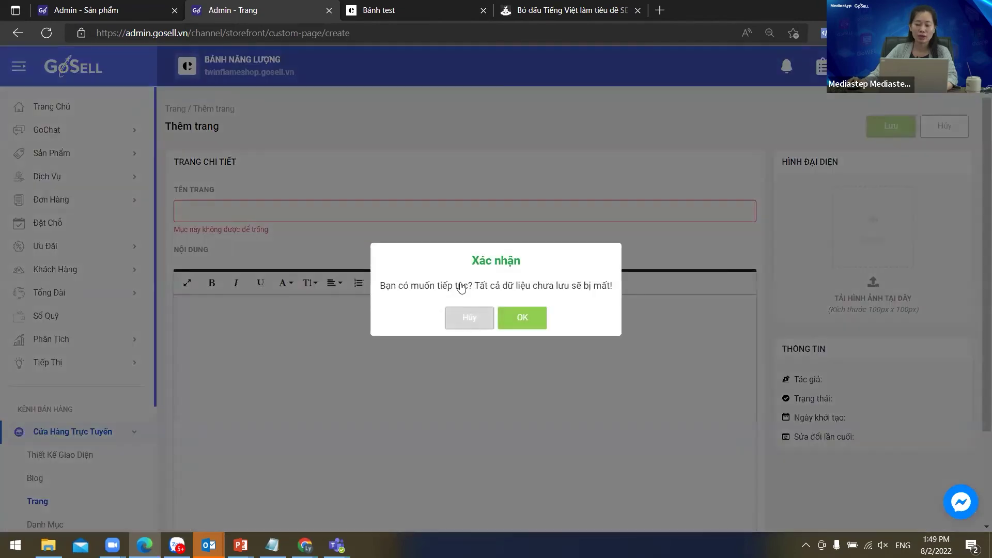
click(468, 317)
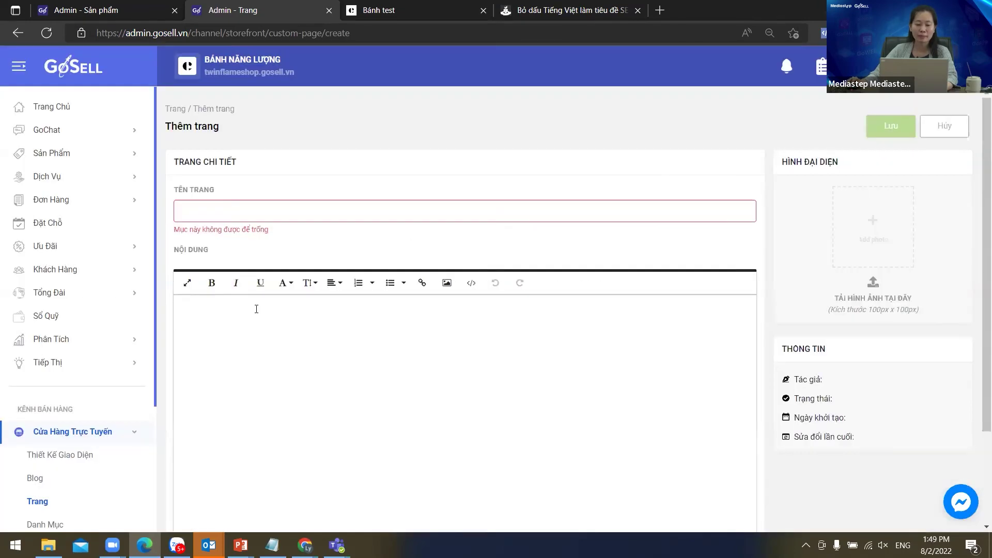
click(955, 134)
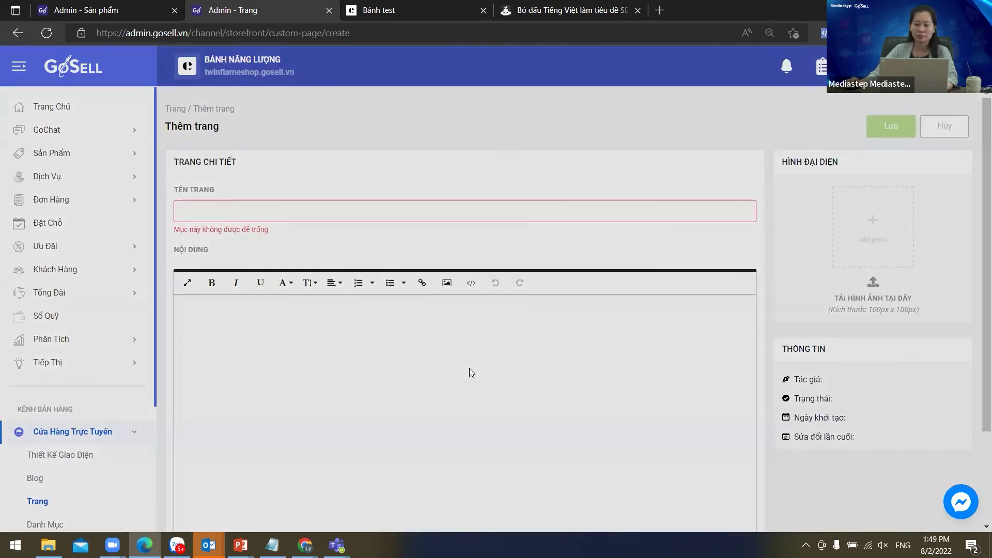
click(521, 318)
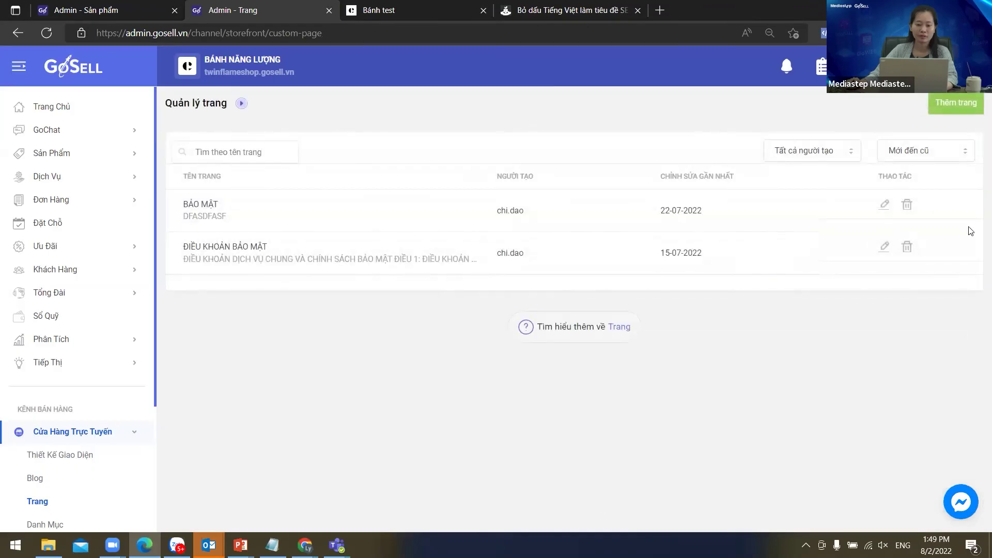
Open the ĐIỀU KHOẢN BẢO MẬT page for editing and examine its name and policy content from beginning to end.
click(886, 248)
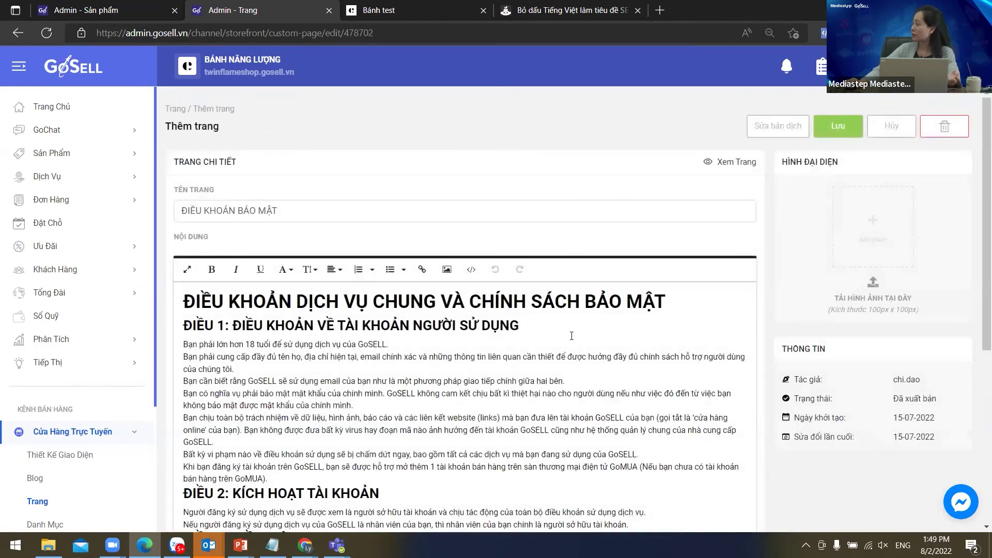
scroll(571, 336, down, 2)
scroll(571, 336, down, 4)
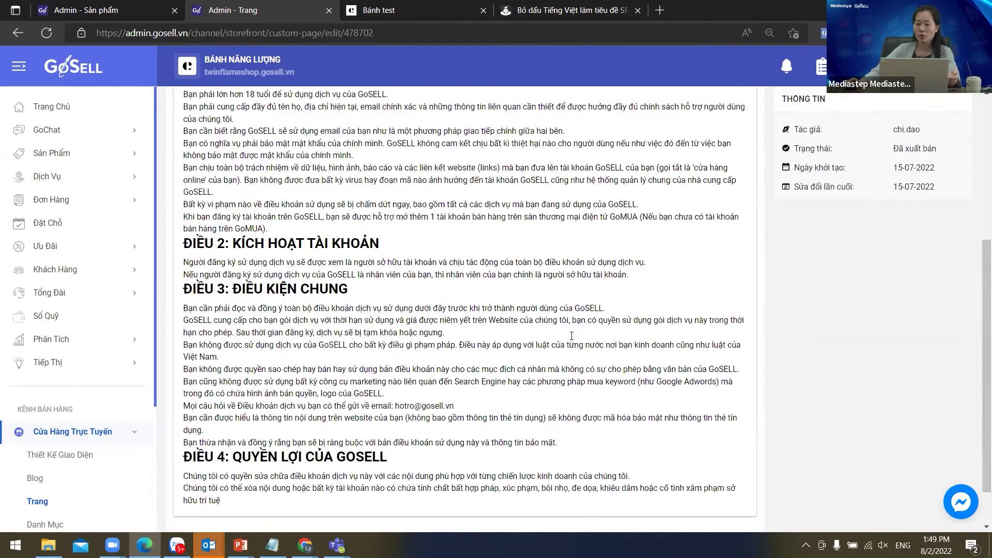
scroll(572, 336, up, 2)
scroll(571, 336, up, 2)
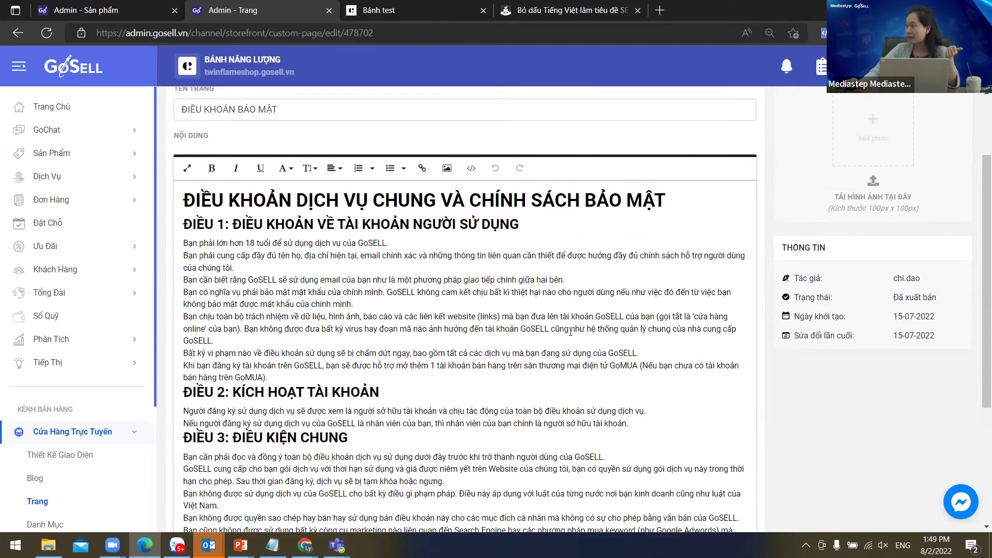
scroll(570, 332, down, 3)
scroll(347, 492, up, 5)
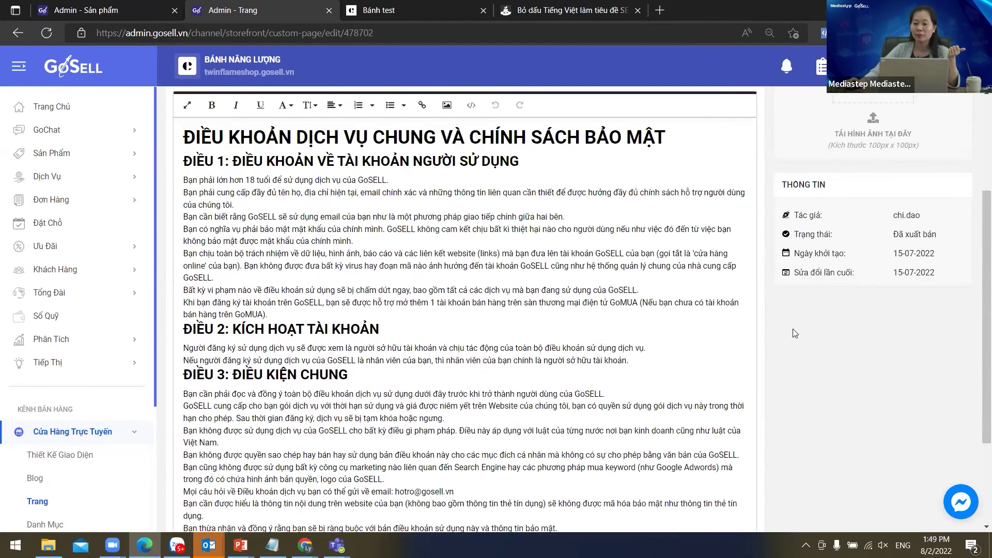
scroll(815, 146, up, 1)
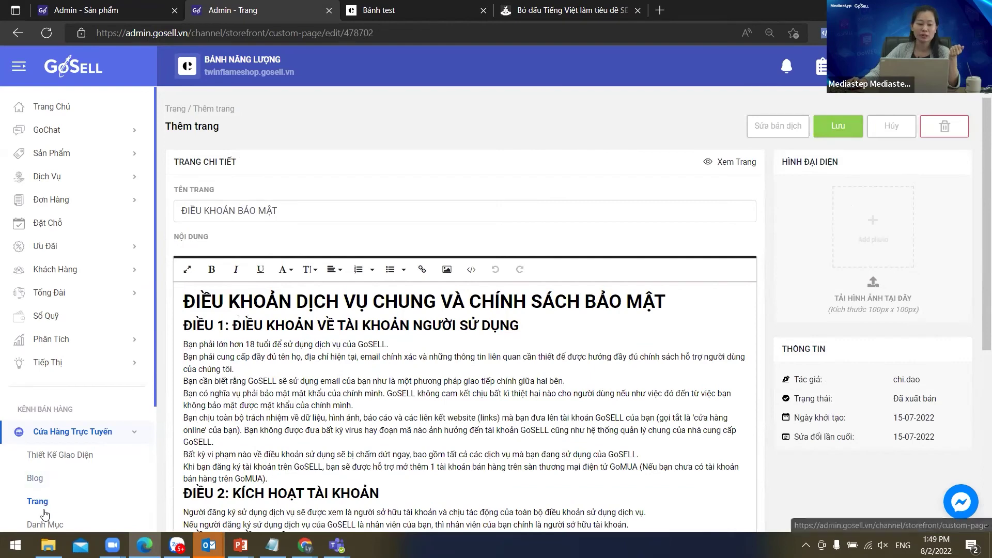
Go to the storefront home page, open the BẢO MẬT menu entry and read through the published policy page.
click(372, 10)
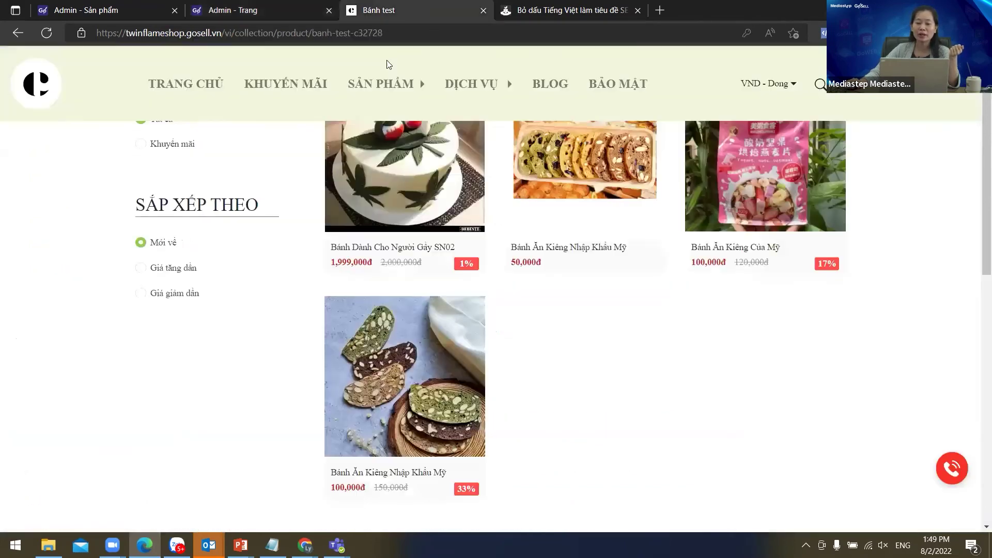
key(F5)
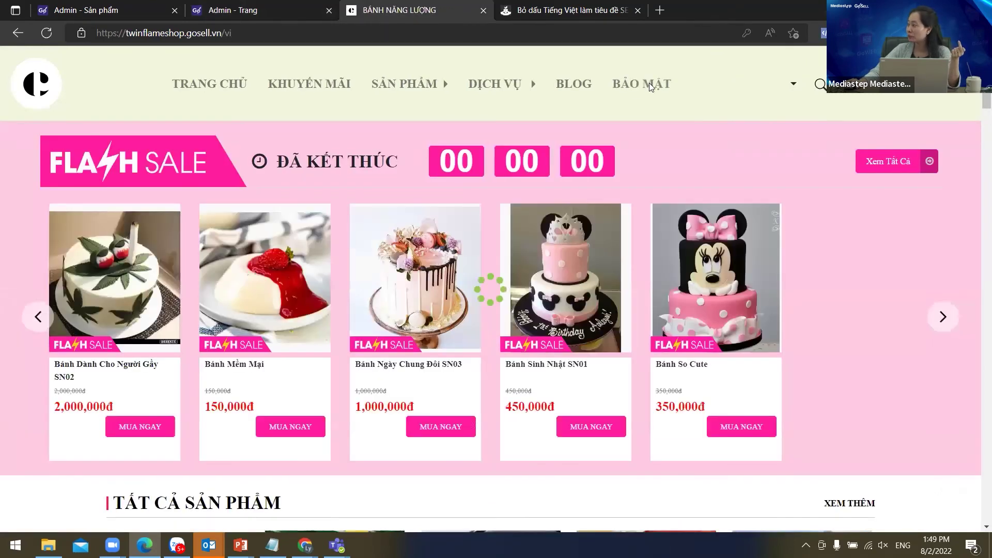
click(616, 87)
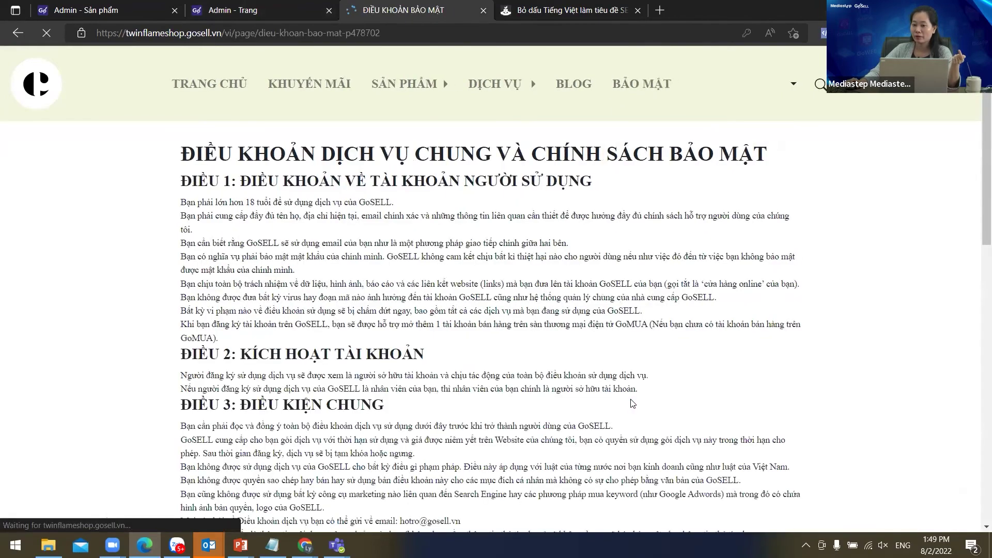
scroll(631, 403, down, 7)
scroll(630, 403, up, 3)
scroll(633, 266, up, 3)
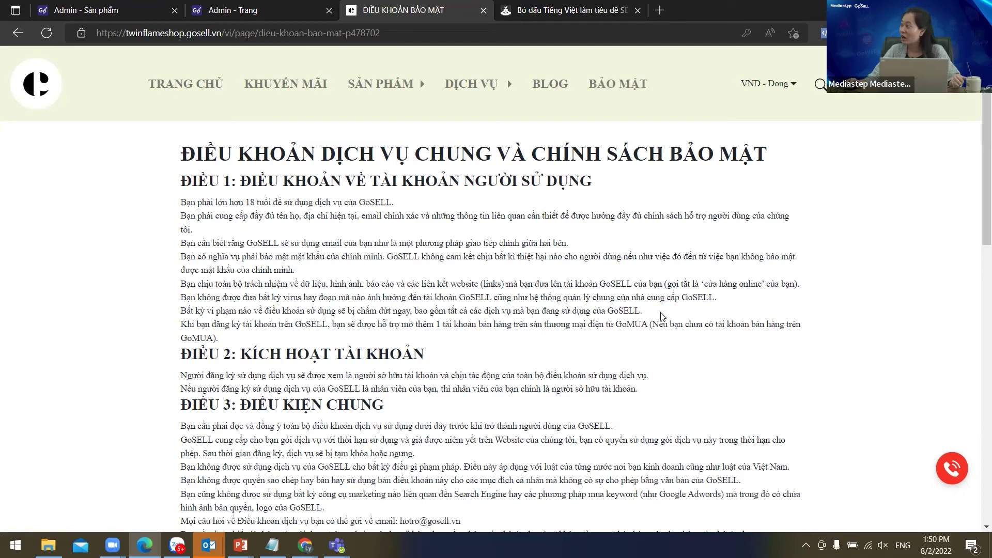
key(alt+Tab)
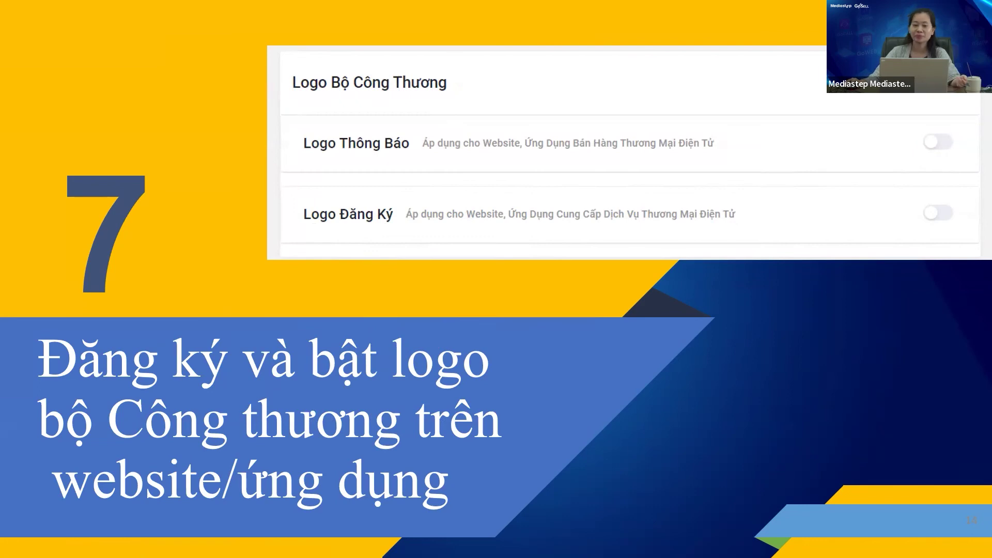
key(Right)
key(Right)
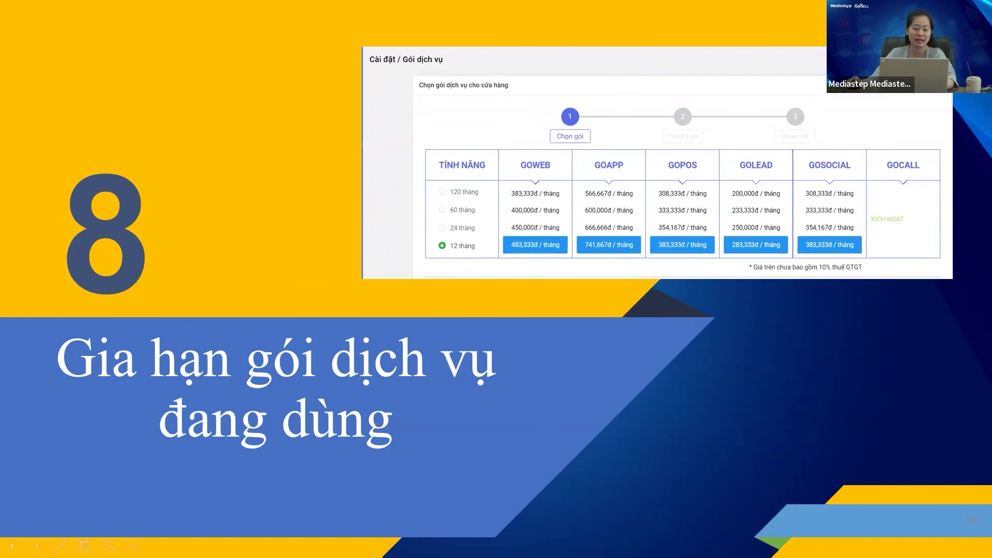
Leave the slideshow for the GoSELL admin in the browser and open the store's settings.
key(super+d)
key(super+d)
key(alt+Tab)
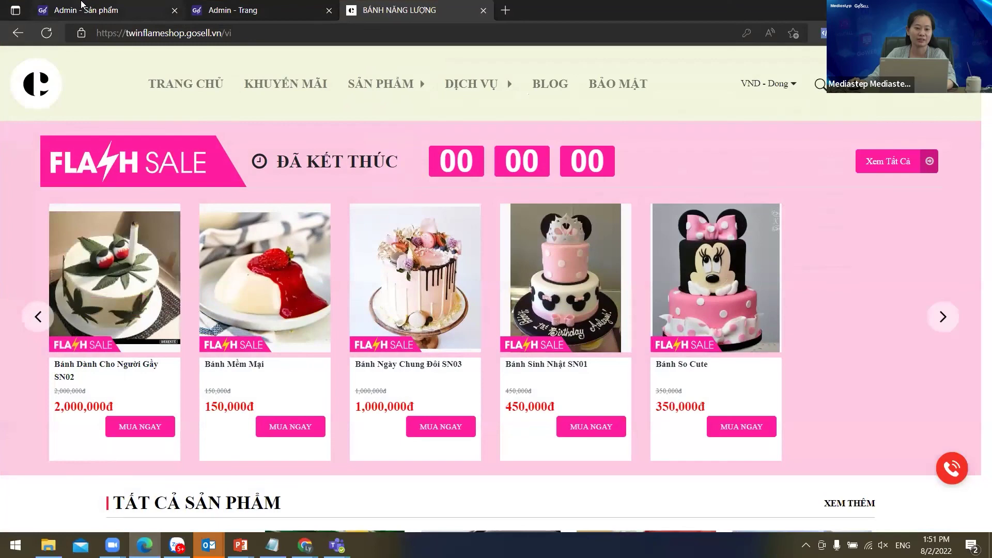
click(82, 6)
scroll(72, 429, down, 5)
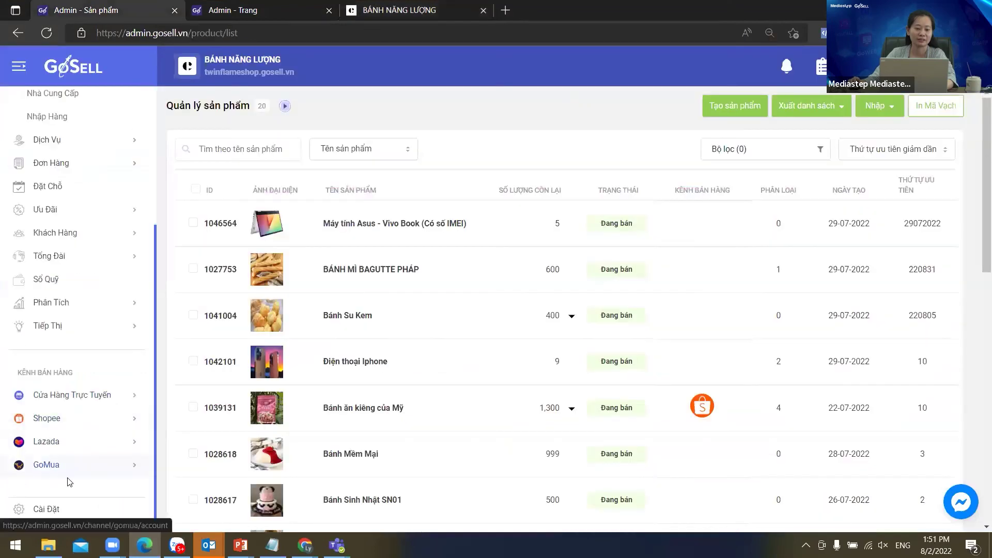
click(52, 510)
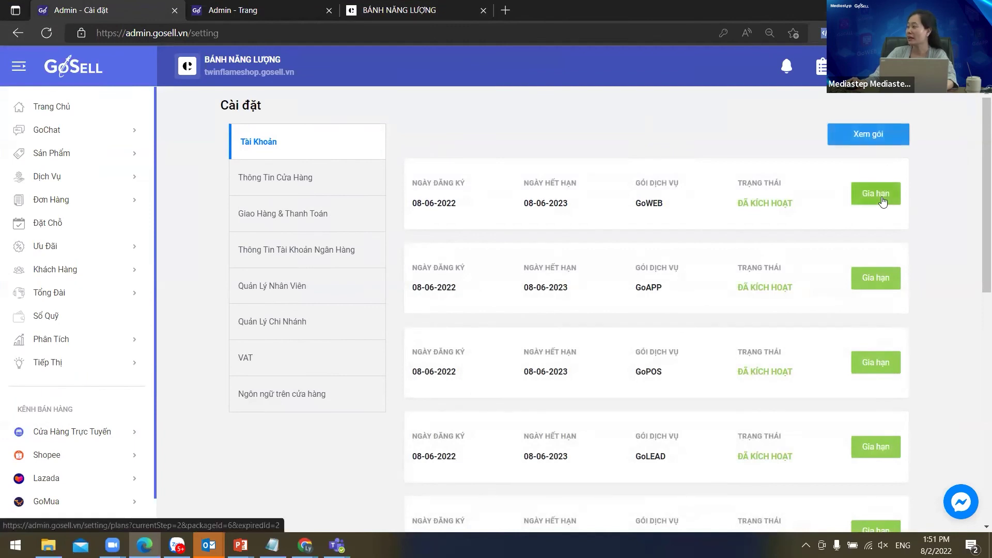
Open the service package overview and examine the plan prices and feature comparison table.
click(874, 135)
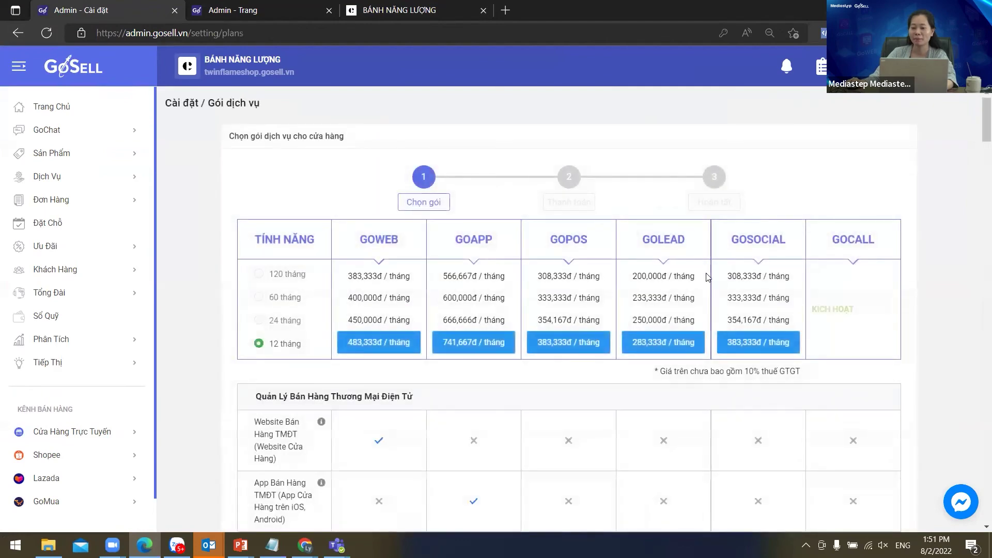
scroll(709, 273, down, 10)
scroll(709, 285, up, 10)
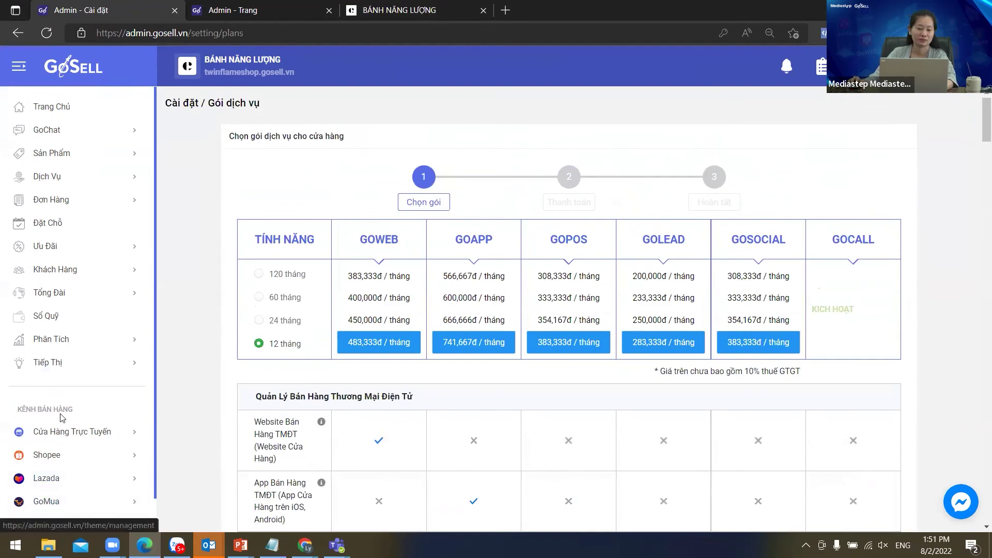
Return to the account settings, start renewing the GoWEB package and review its billing cycles and payment methods.
click(67, 431)
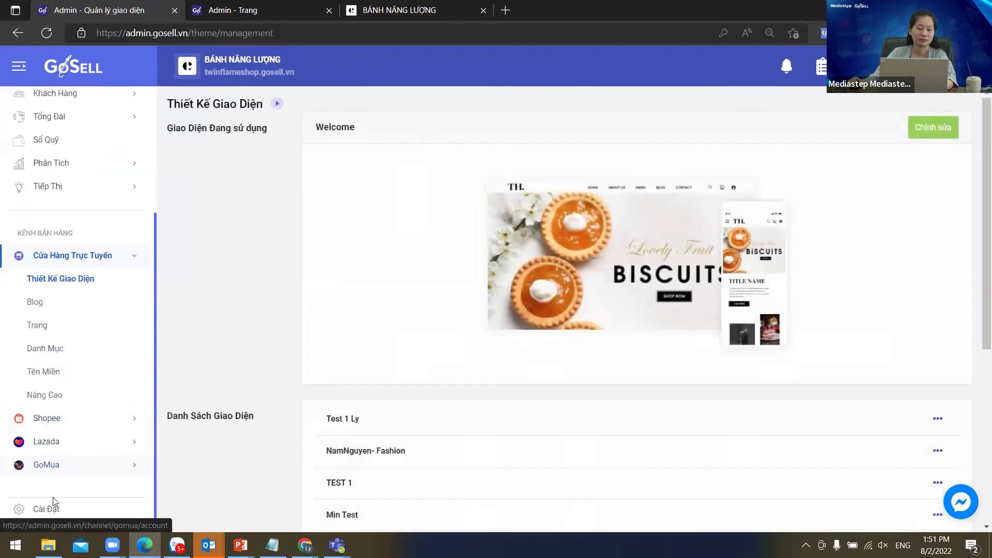
click(46, 507)
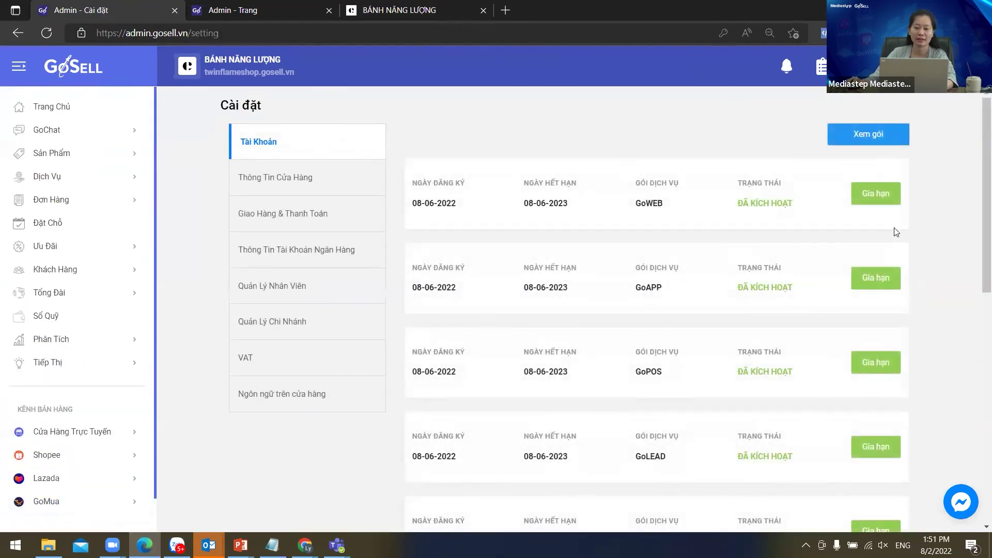
click(881, 195)
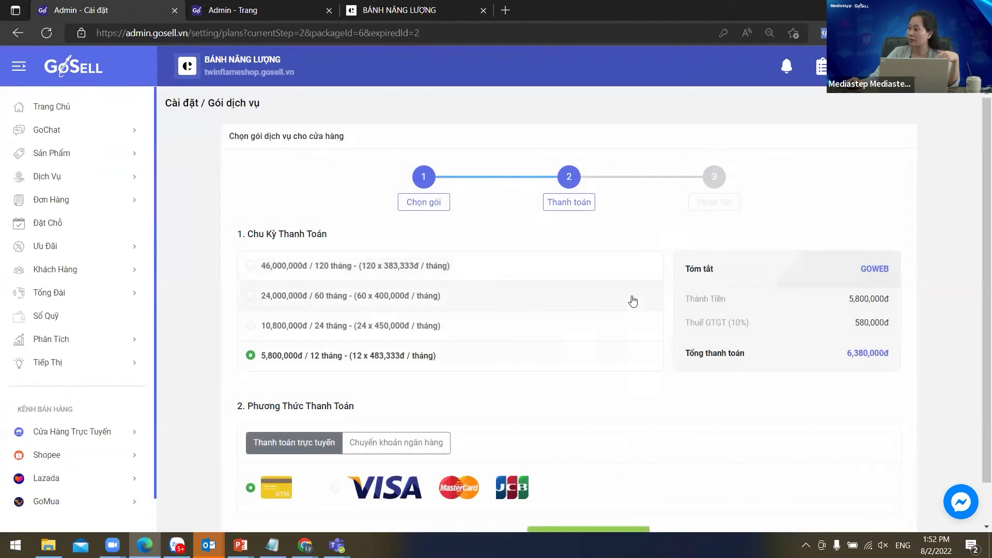
scroll(280, 416, down, 1)
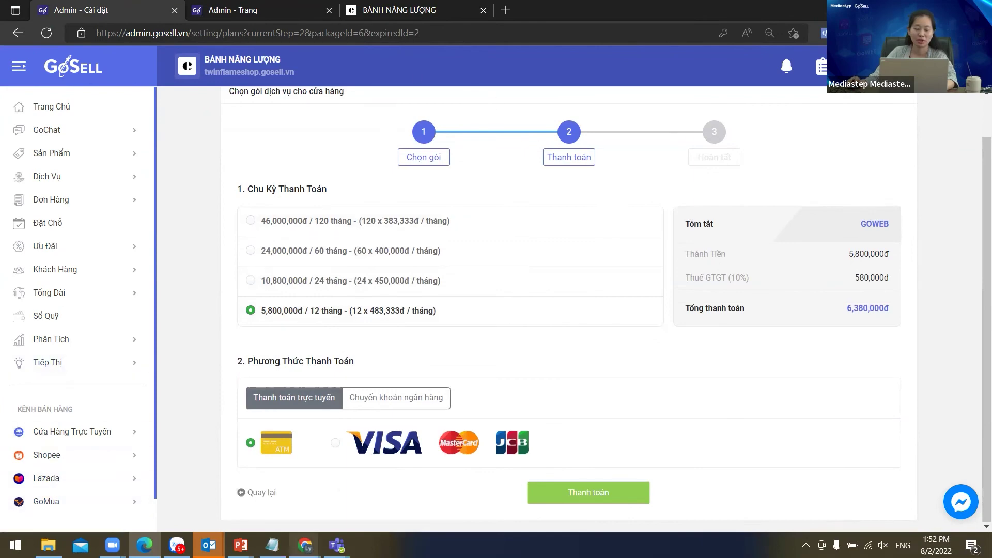
mouse_move(305, 544)
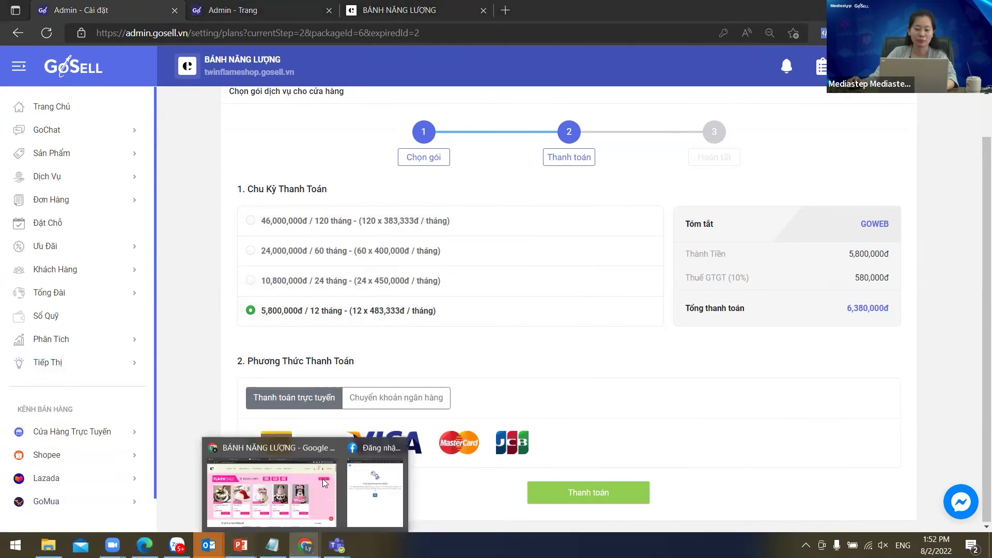
mouse_move(240, 545)
click(310, 491)
click(571, 357)
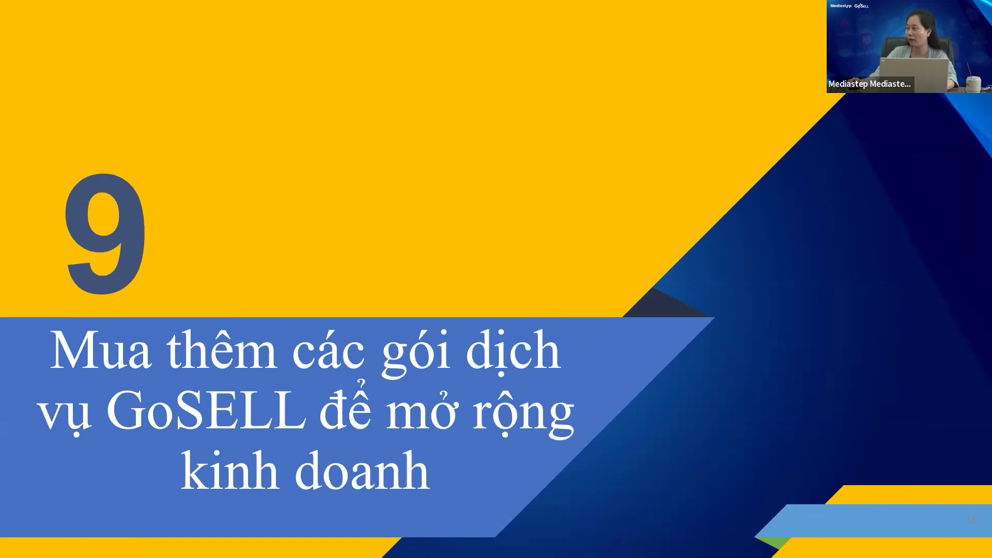
key(Right)
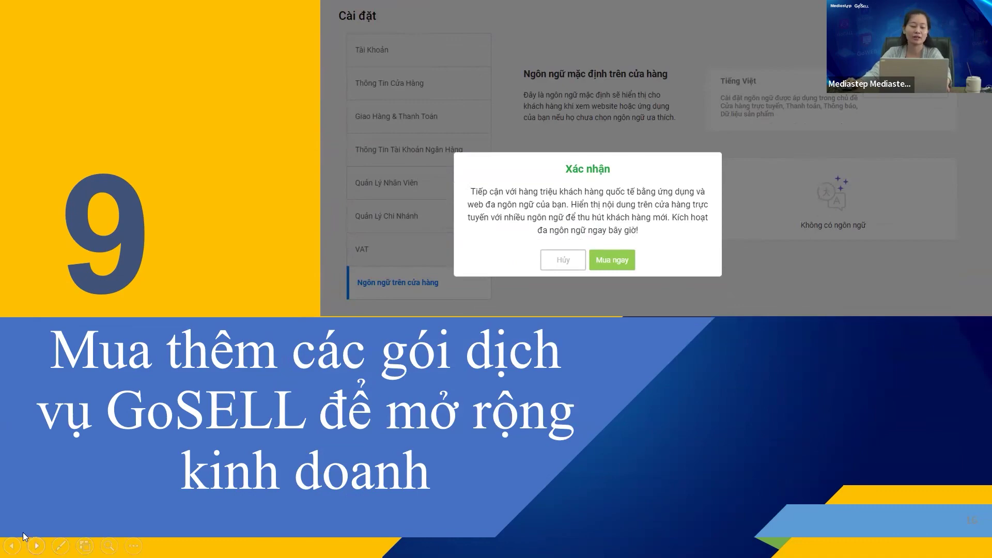
Exit the slideshow, return to the storefront in the browser and set its display language to English.
key(Escape)
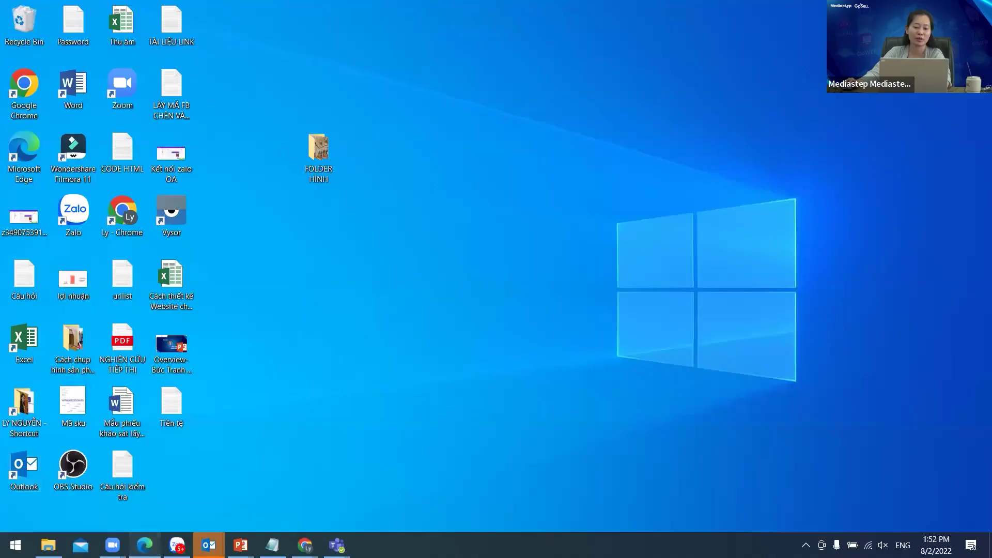
click(144, 545)
click(380, 10)
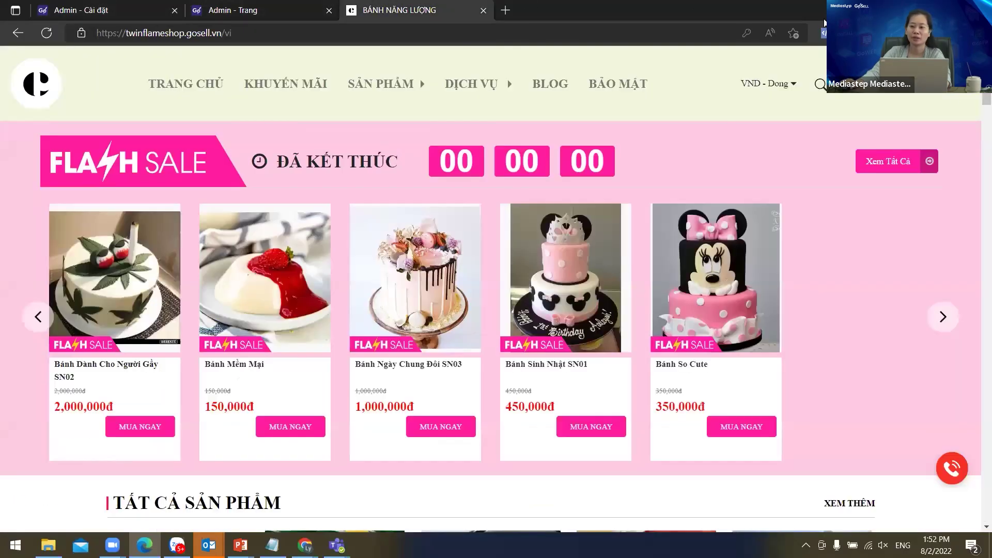
click(952, 94)
click(907, 125)
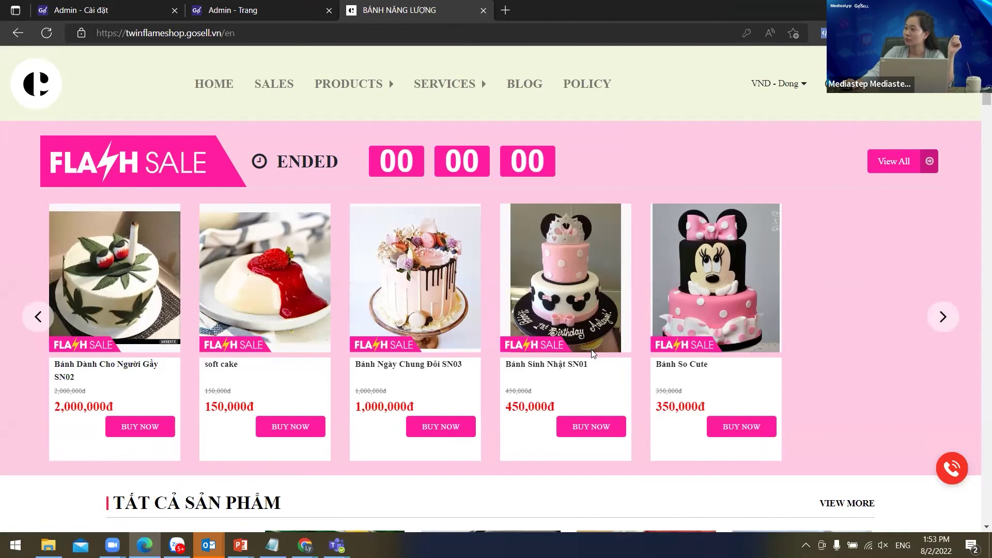
Switch the storefront back to Vietnamese and to English again, comparing the translated menu and product names.
mouse_move(592, 354)
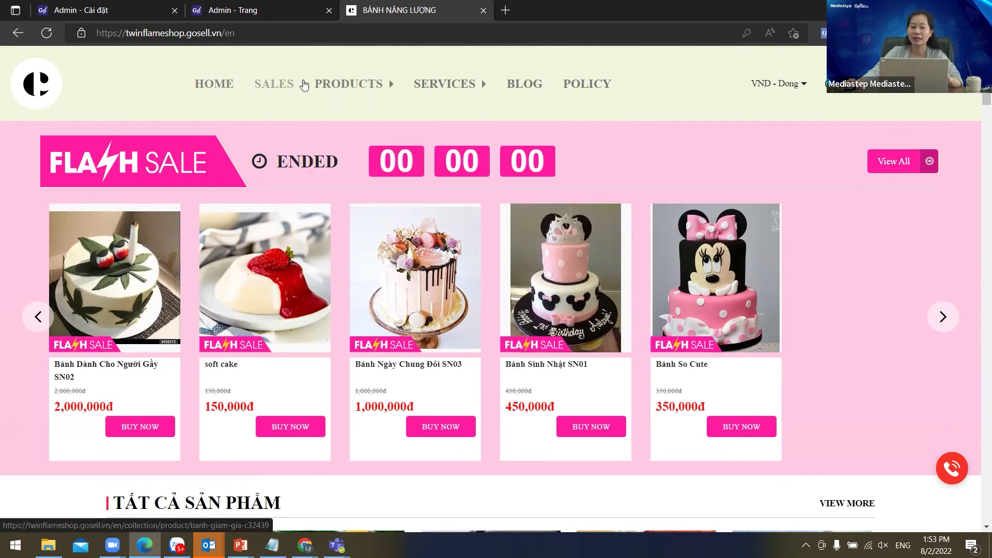
mouse_move(847, 84)
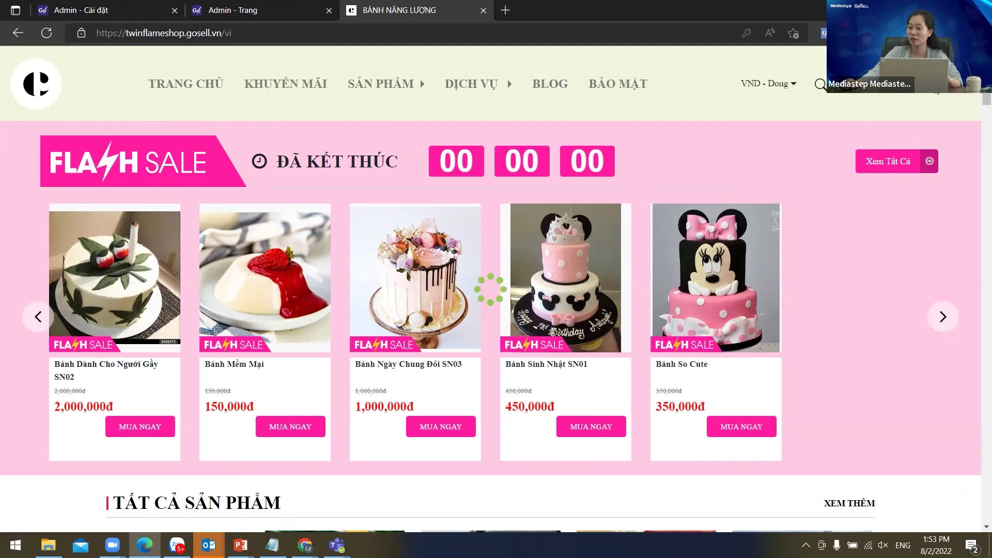
click(962, 95)
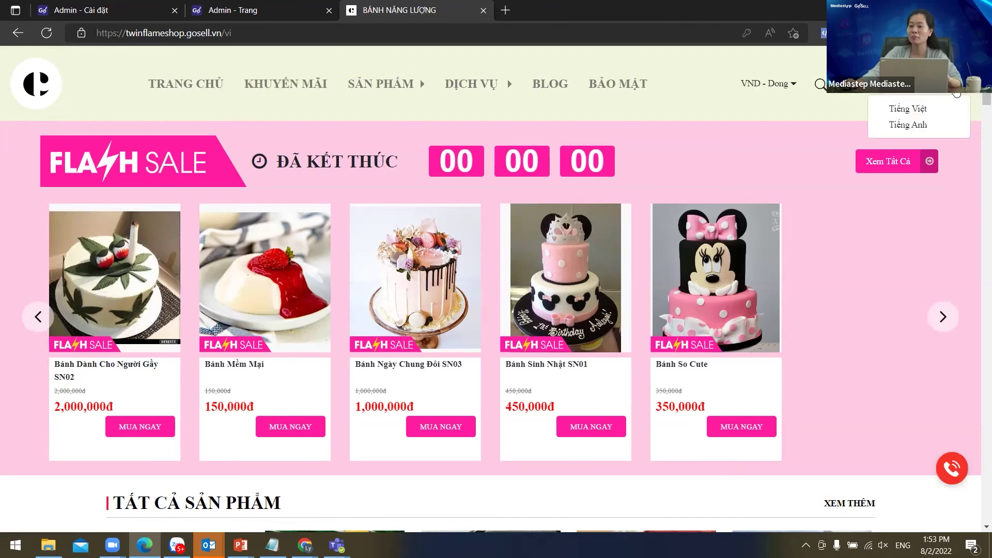
click(916, 129)
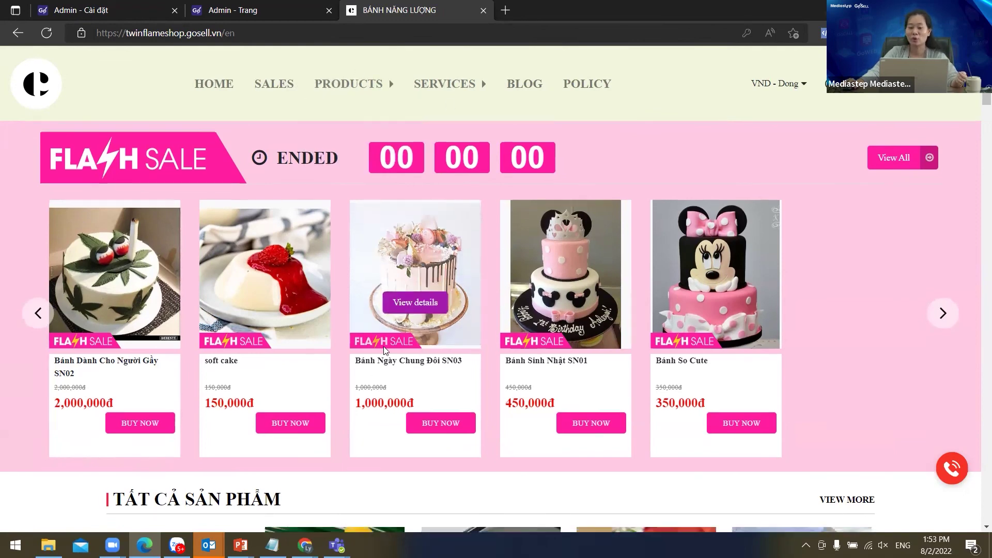
Open the cake for dieters (Bánh Dành Cho Người Gầy SN02) from the flash sale and examine its description and similar products in the English storefront.
scroll(413, 290, down, 1)
mouse_move(283, 199)
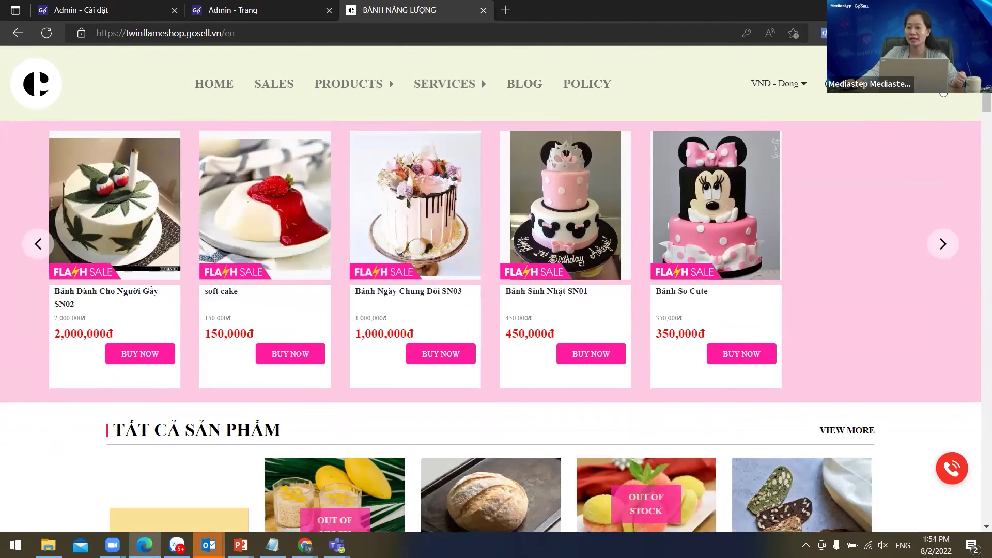
click(142, 194)
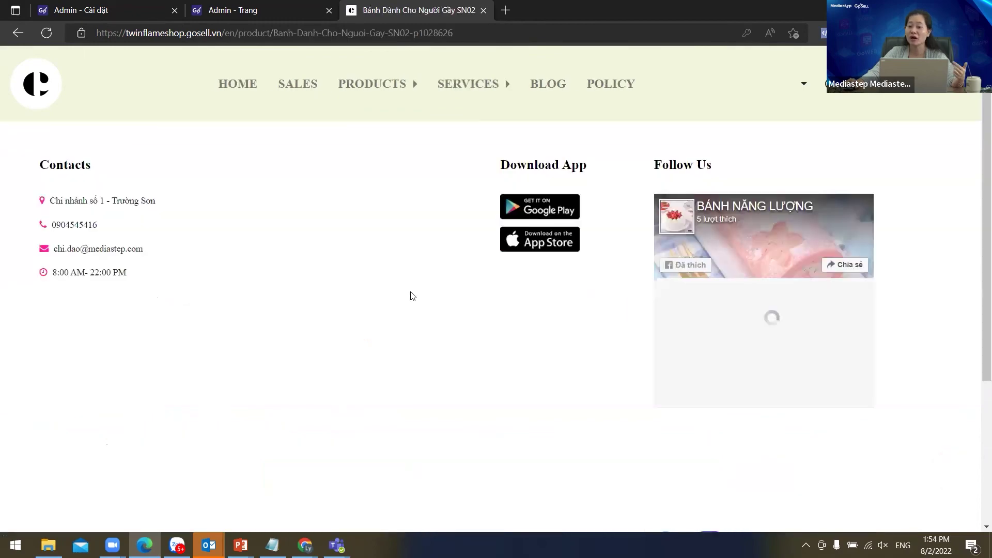
scroll(469, 289, down, 9)
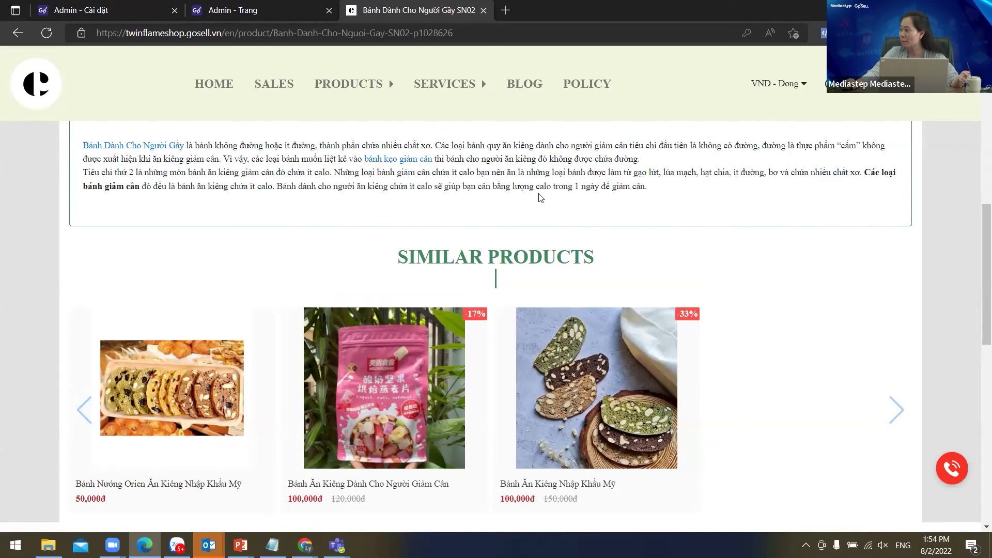
Return to the store admin, leave the privacy policy page without saving and open the list of all products.
click(248, 11)
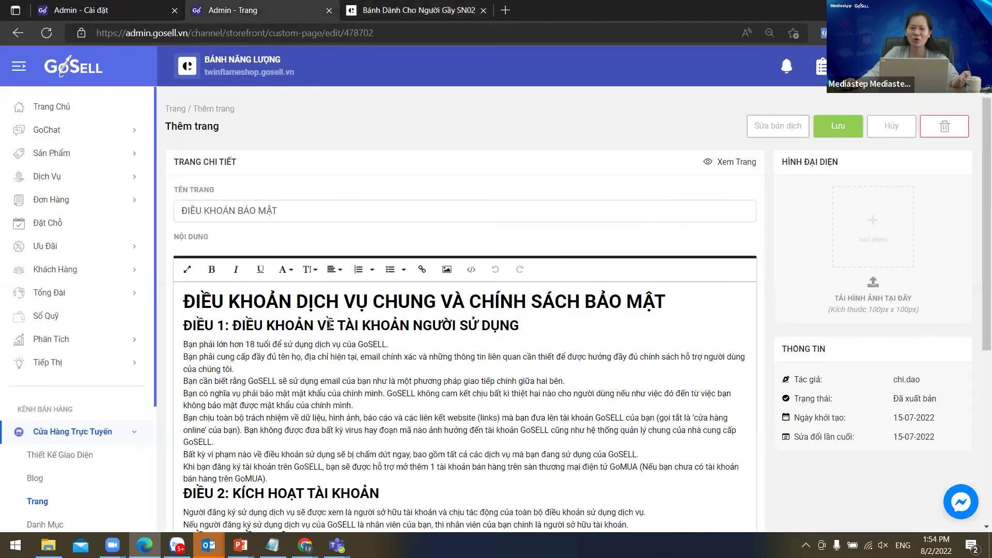
click(67, 154)
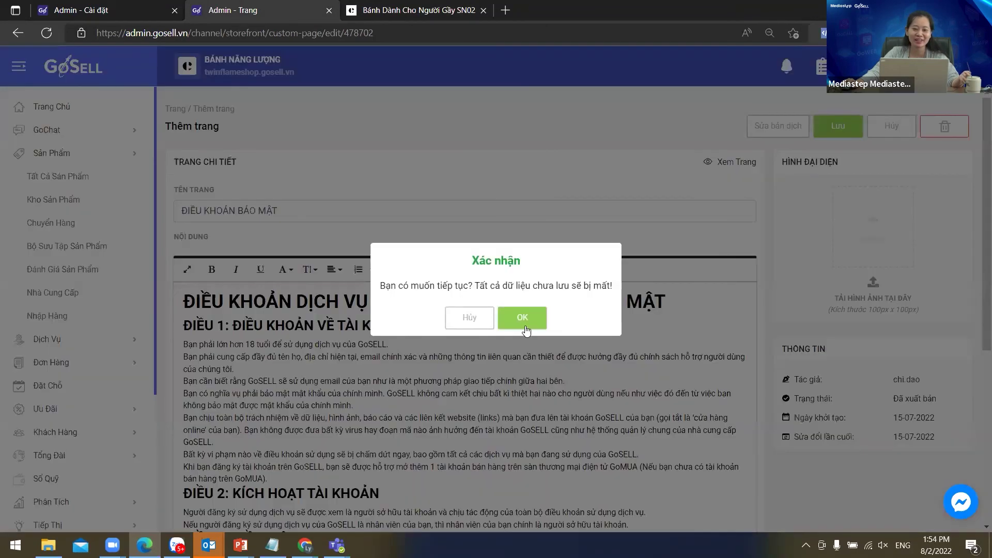
click(519, 317)
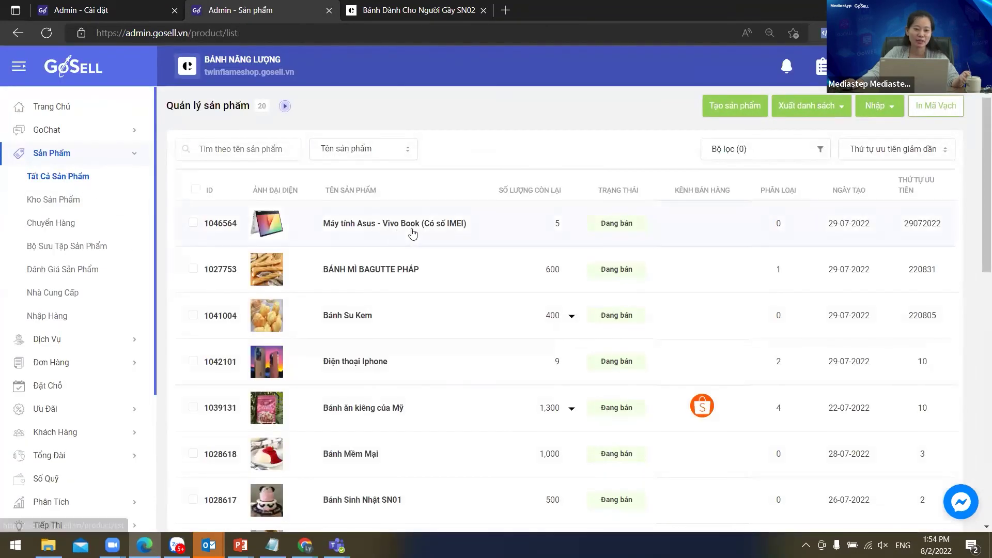
Open the product BÁNH MÌ BAGUTTE PHÁP and review its English translation of the name, description and SEO settings.
click(402, 277)
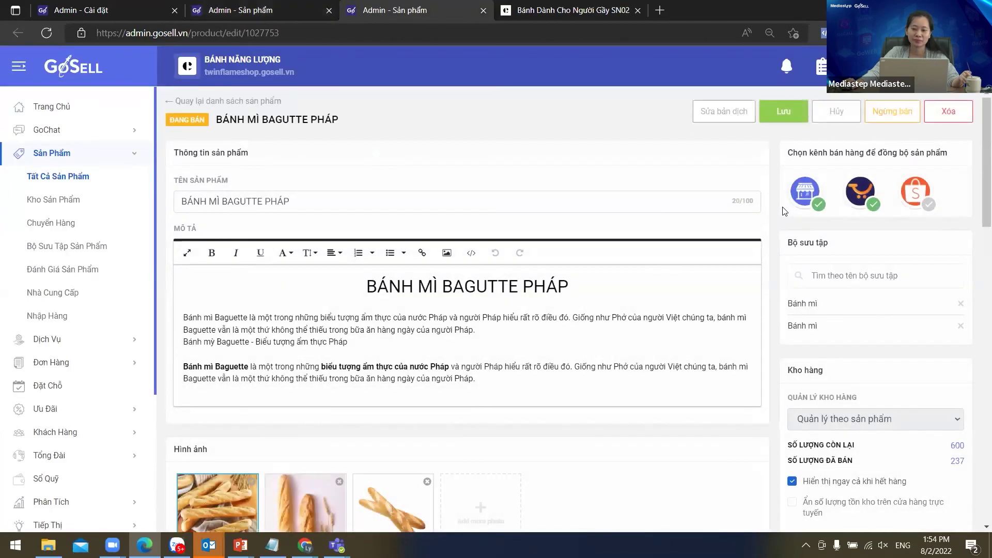
click(732, 115)
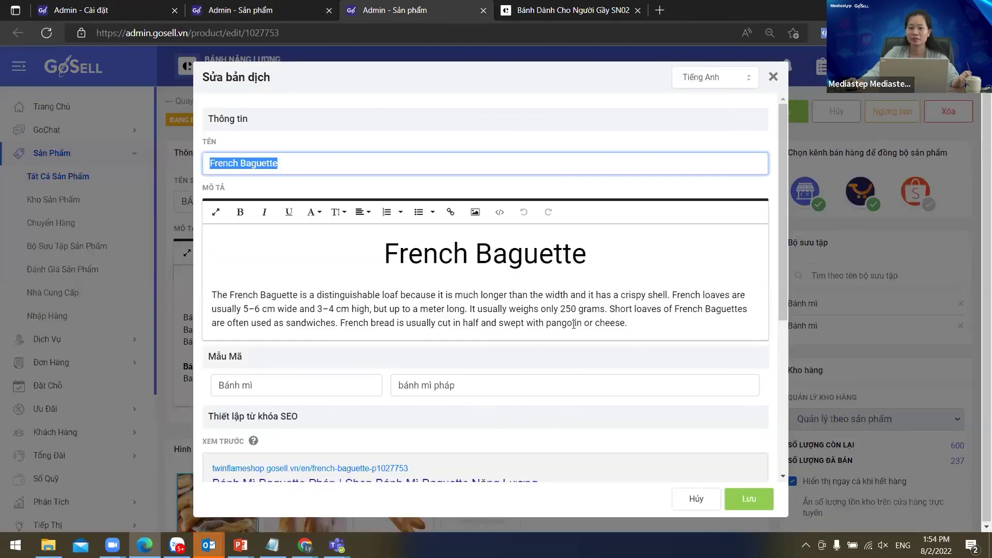
click(718, 348)
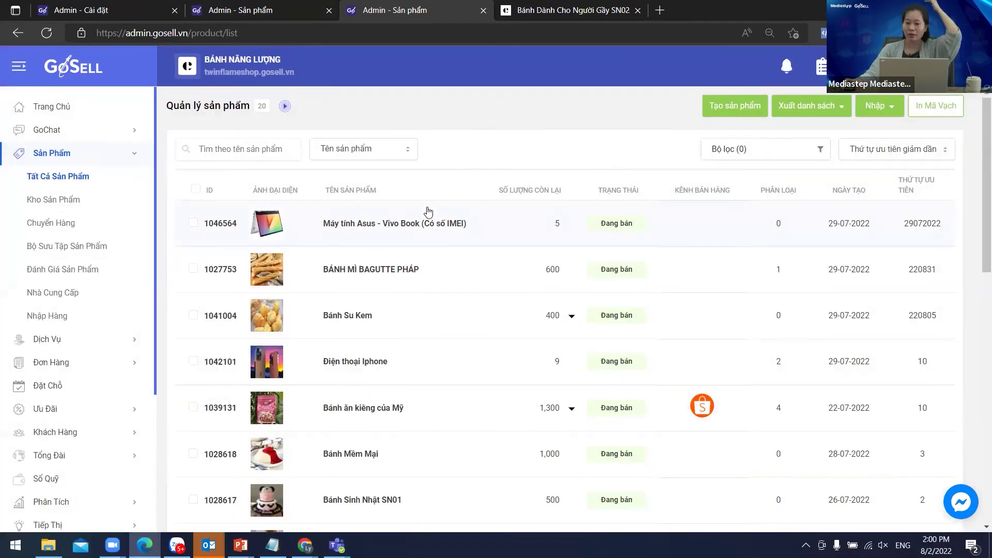